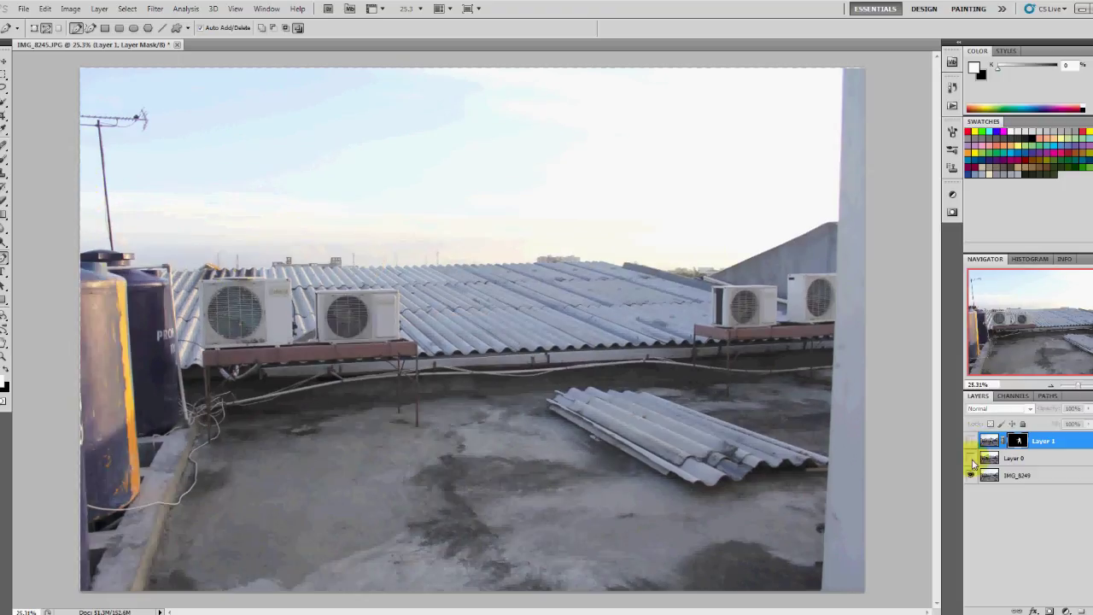
Show Layer 0 with the jumping man and make it the active layer
left_click(972, 462)
left_click(993, 461)
left_click(971, 459)
left_click(971, 460)
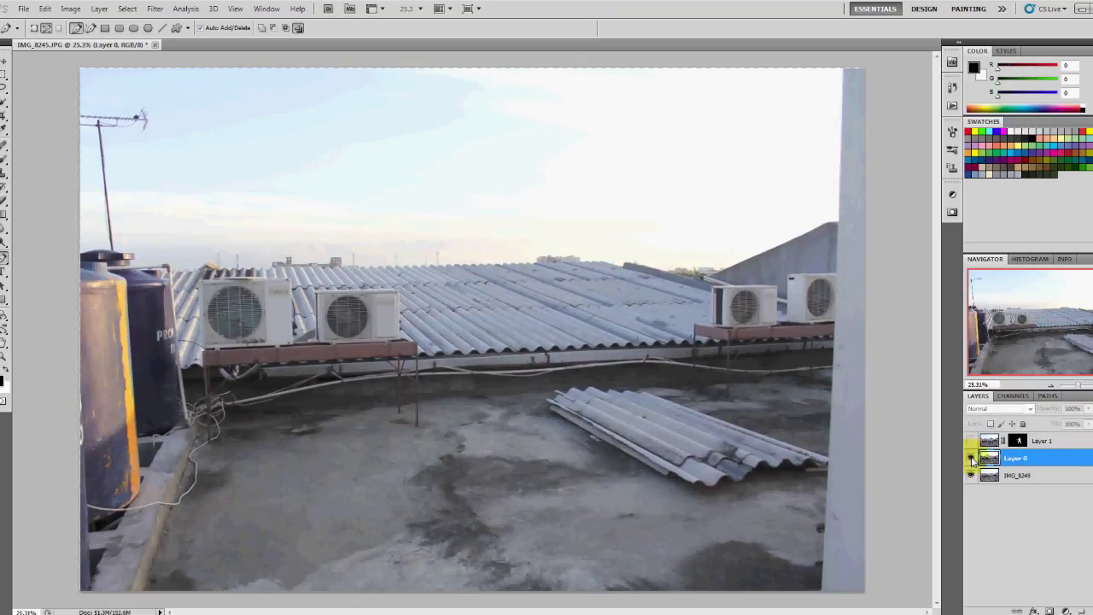
Start a Pen path along the upper edge of the jumping man's outstretched arm and hand to the fingertips
scroll(392, 195, "up", 5)
scroll(607, 323, "up", 4)
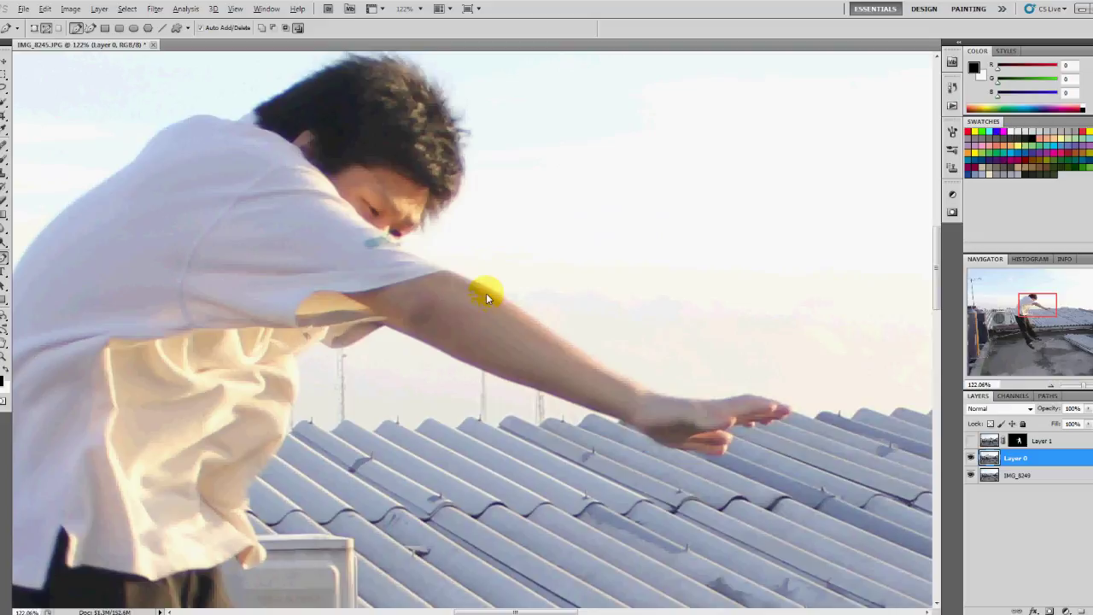
scroll(486, 293, "up", 3)
left_click(467, 270)
left_click_drag(525, 297, 549, 316)
mouse_move(613, 367)
left_mouse_down()
mouse_move(427, 283)
mouse_move(475, 310)
left_mouse_up()
left_click_drag(548, 355, 568, 362)
left_click_drag(631, 374, 647, 374)
left_click_drag(674, 354, 570, 300)
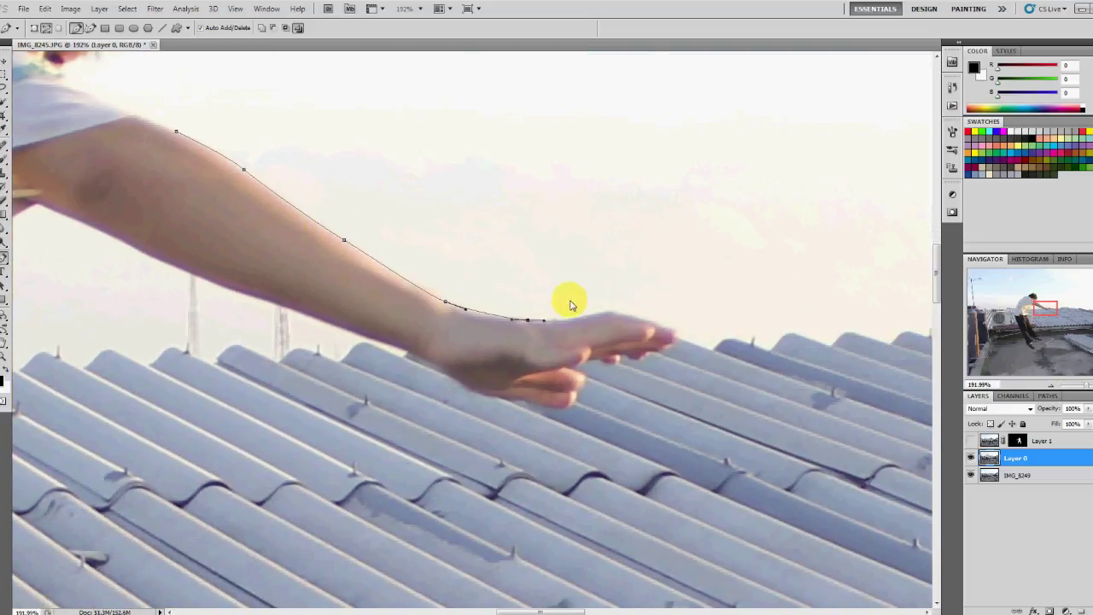
left_click(608, 313)
left_click(675, 331)
Extend the path back along the underside of the hand and arm to the shirt sleeve
left_click(466, 388)
left_click_drag(425, 359, 409, 352)
left_click_drag(410, 353, 573, 406)
mouse_move(415, 348)
left_mouse_down()
mouse_move(396, 344)
mouse_move(540, 374)
left_mouse_up()
left_click_drag(383, 307, 372, 302)
left_click(352, 292)
left_click_drag(286, 328, 253, 317)
mouse_move(253, 317)
left_mouse_down()
mouse_move(386, 269)
mouse_move(365, 305)
left_mouse_up()
left_click(344, 291)
Continue the path down the front edge of the shirt and around its hem
left_click(373, 293)
left_click(367, 328)
left_click_drag(356, 357, 419, 277)
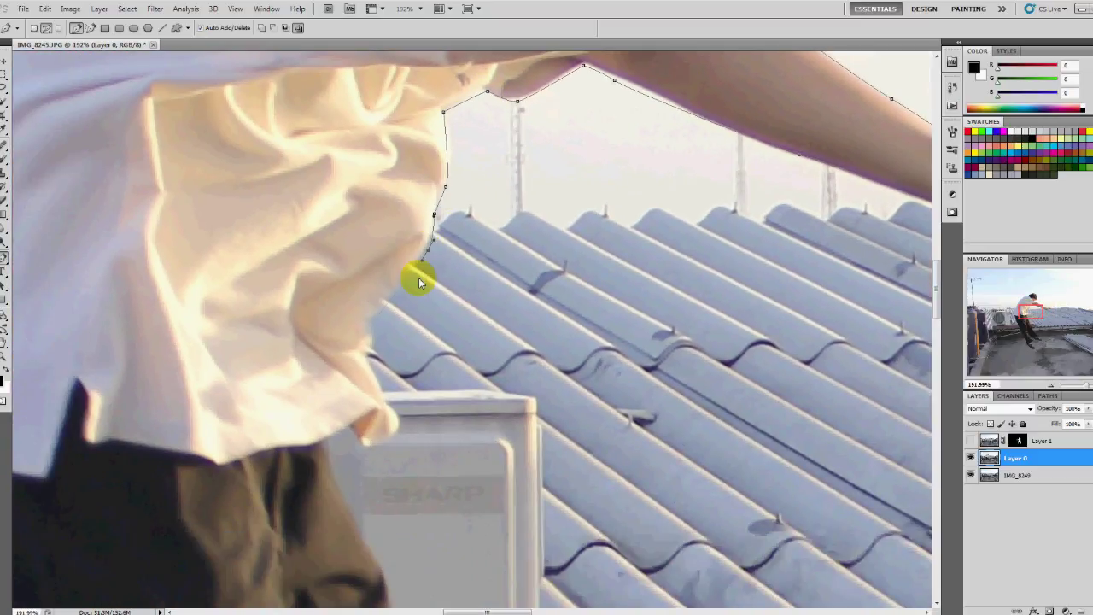
left_click_drag(373, 322, 363, 336)
left_click(373, 348)
left_click_drag(369, 357, 373, 365)
scroll(384, 364, "down", 1)
left_click(354, 353)
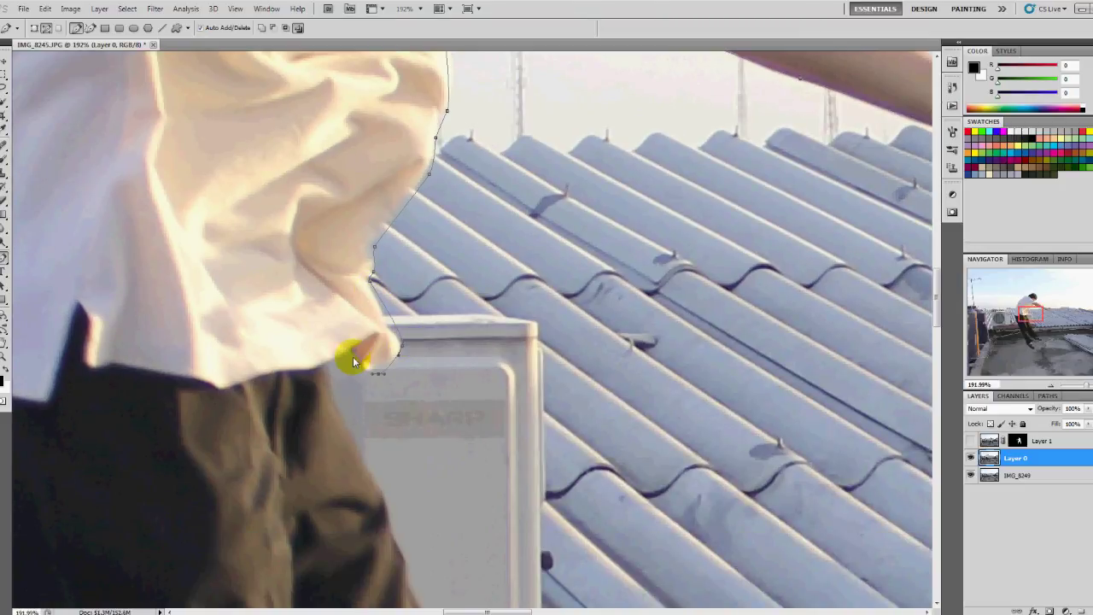
left_click(329, 365)
Trace the path down the outer edge of the front trouser leg
left_click_drag(357, 429, 390, 313)
scroll(408, 353, "down", 5)
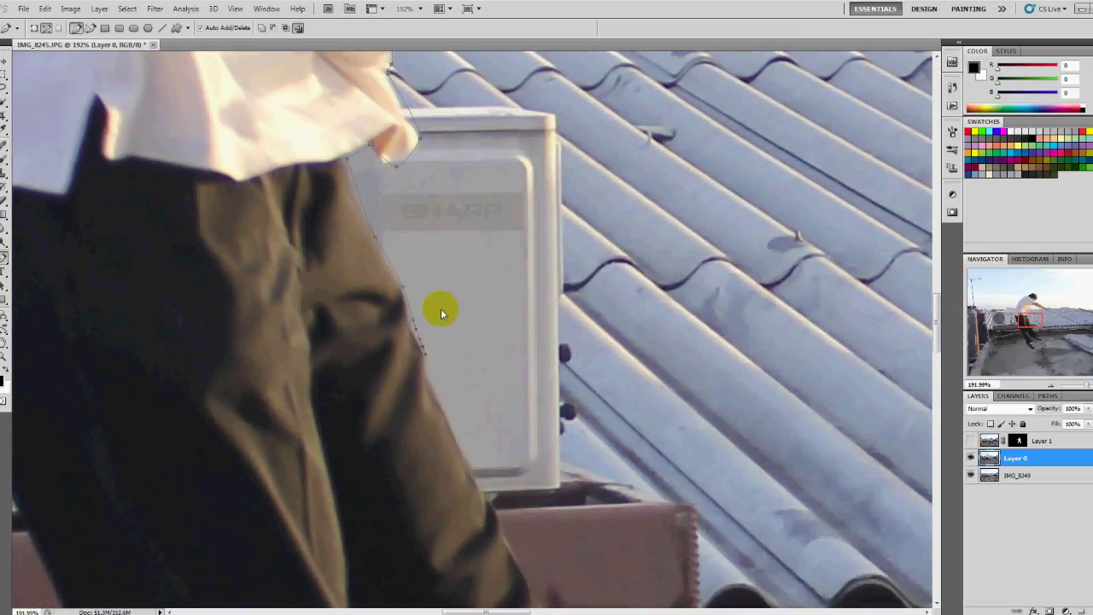
scroll(441, 308, "right", 2)
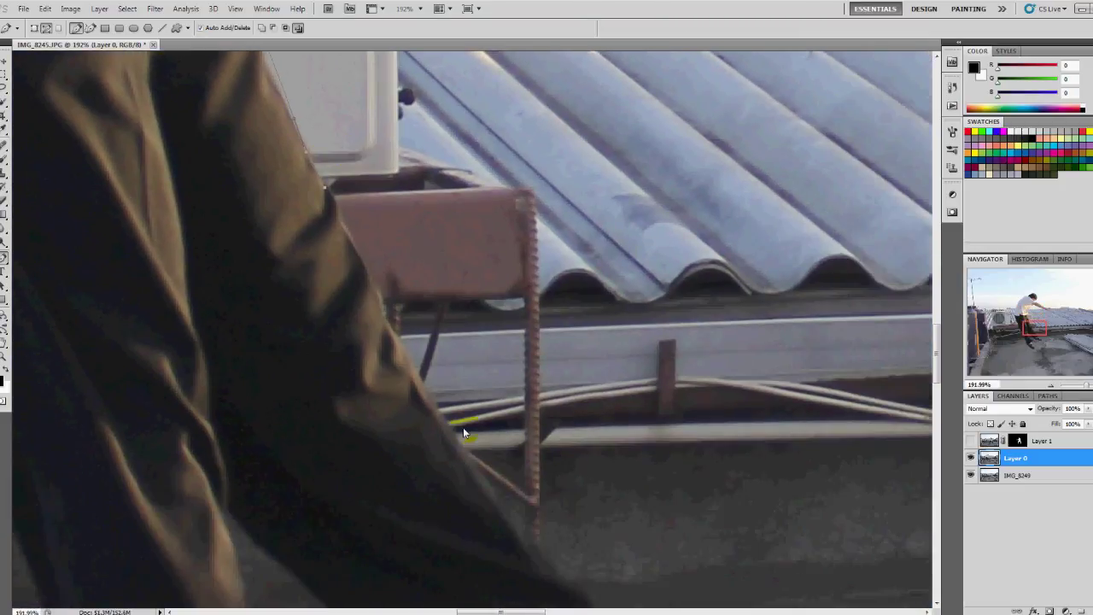
left_click(459, 437)
scroll(463, 433, "down", 4)
left_click_drag(463, 435, 436, 224)
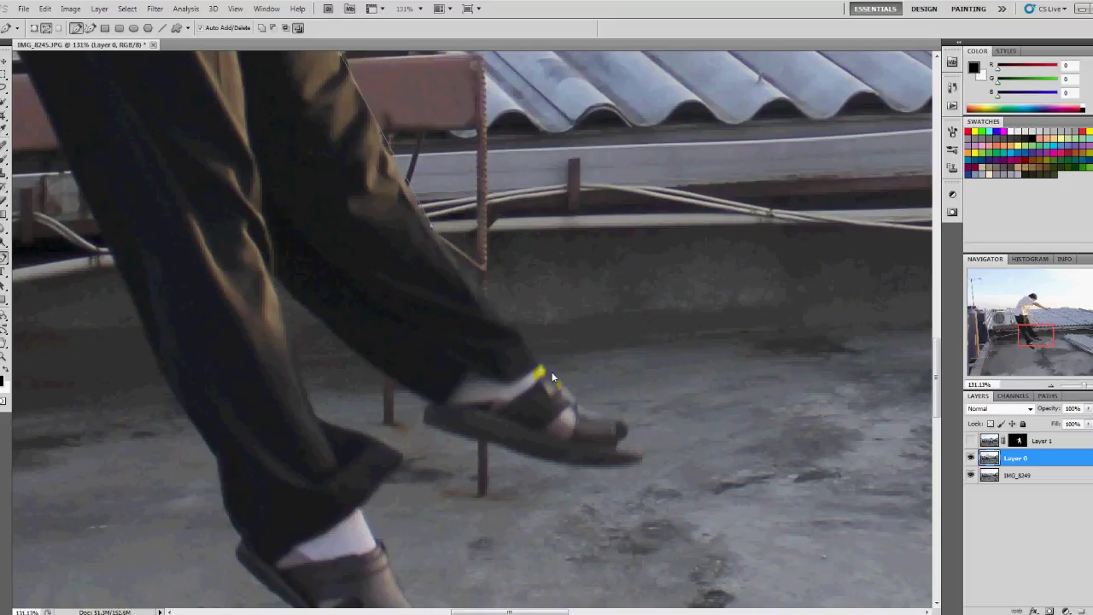
Trace the path around the front foot's sandal and back to its heel
left_click_drag(545, 367, 574, 392)
left_click(621, 423)
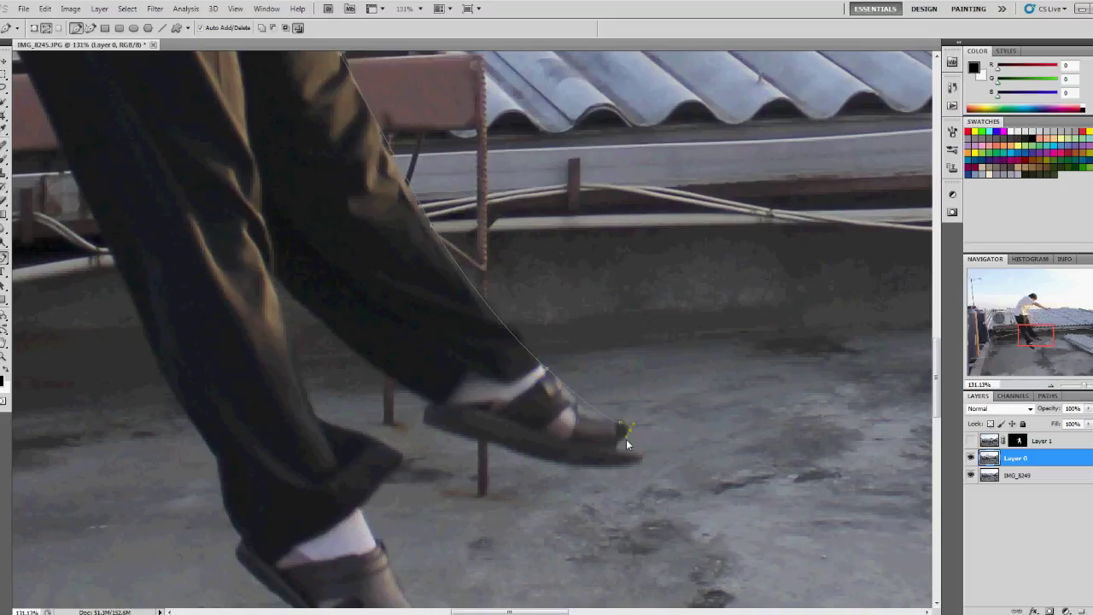
left_click(452, 433)
left_click(424, 422)
left_click(424, 402)
Continue the path between the two trouser legs and around the rear leg's flared cuff
left_click(273, 273)
key("ctrl+z")
left_click(358, 428)
left_click(400, 457)
Trace the path around the lower foot's sandal and up the back of the trouser cuff
scroll(452, 287, "down", 3)
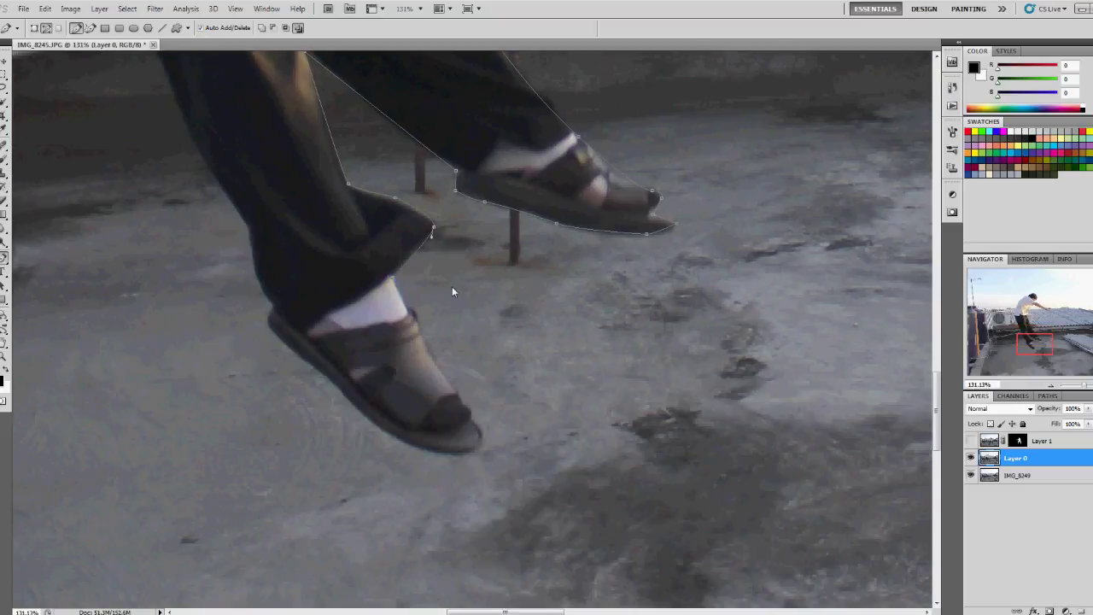
scroll(432, 343, "up", 1)
left_click_drag(504, 468, 488, 482)
left_click_drag(412, 470, 367, 445)
left_click_drag(312, 389, 300, 377)
left_click_drag(247, 330, 412, 438)
left_click_drag(393, 358, 389, 327)
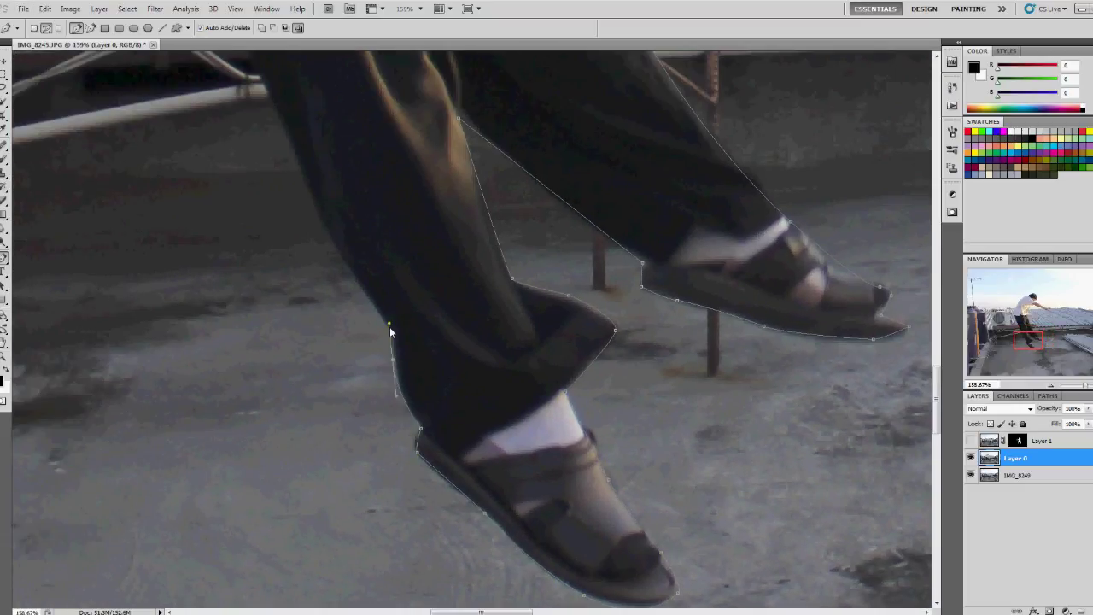
Continue the path up the back edge of the trousers toward the shirt
left_click(390, 327)
left_click_drag(349, 258, 339, 244)
left_click_drag(339, 244, 481, 476)
left_click(388, 275)
scroll(435, 340, "up", 3)
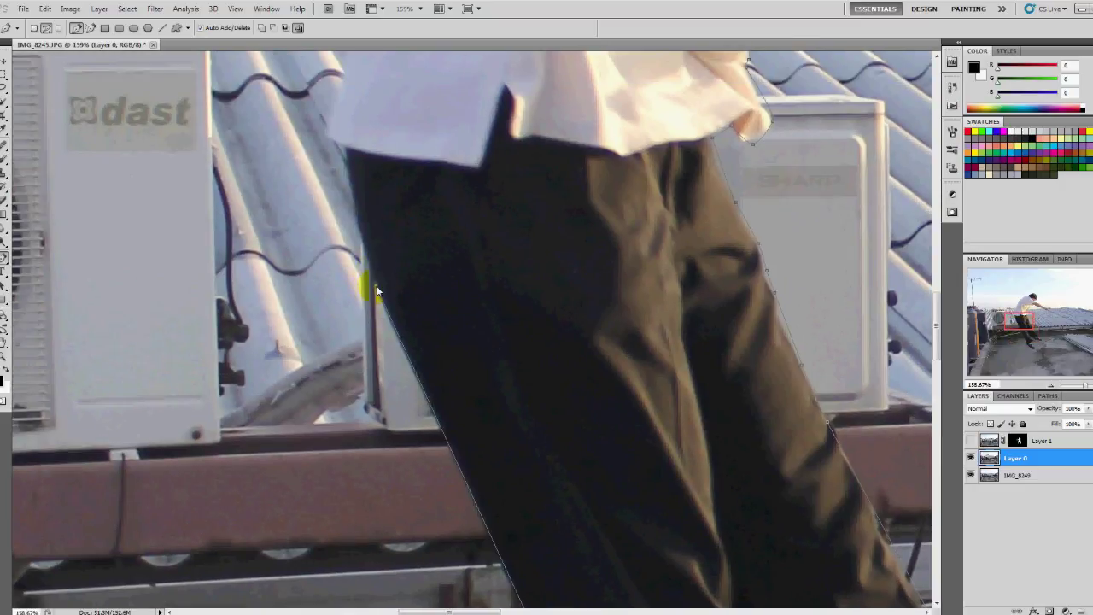
Trace the path up the back of the shirt and over the shoulder to the neck
scroll(419, 320, "up", 3)
scroll(418, 341, "up", 3)
left_click(418, 462)
left_click_drag(461, 314, 463, 291)
scroll(464, 292, "up", 4)
scroll(530, 342, "right", 8)
left_click_drag(201, 393, 575, 380)
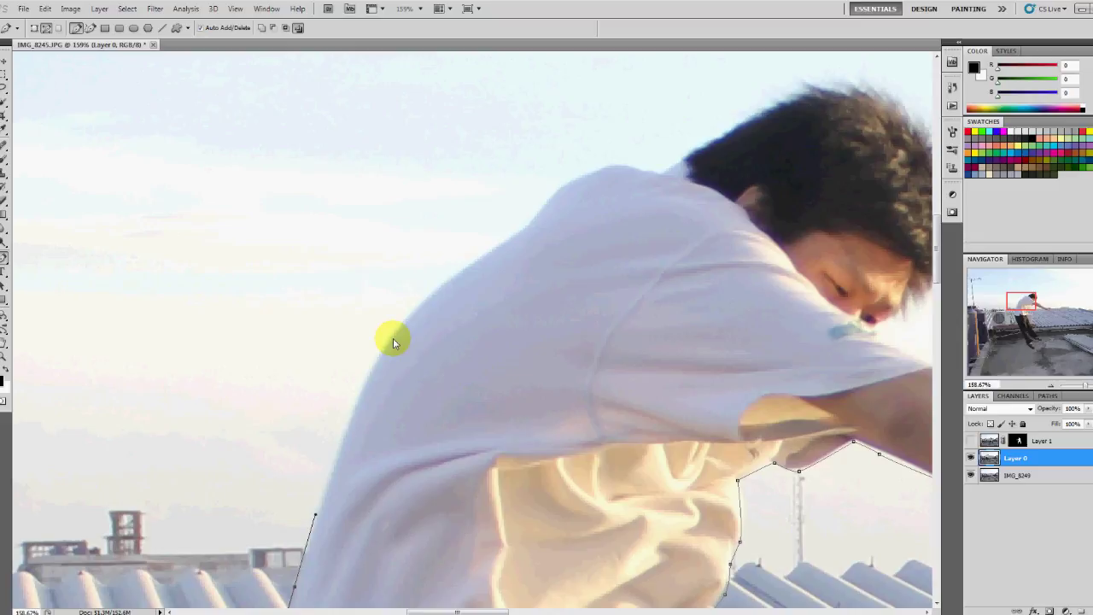
left_click_drag(393, 338, 434, 289)
left_click_drag(558, 190, 567, 182)
left_click_drag(615, 185, 535, 252)
left_click(554, 259)
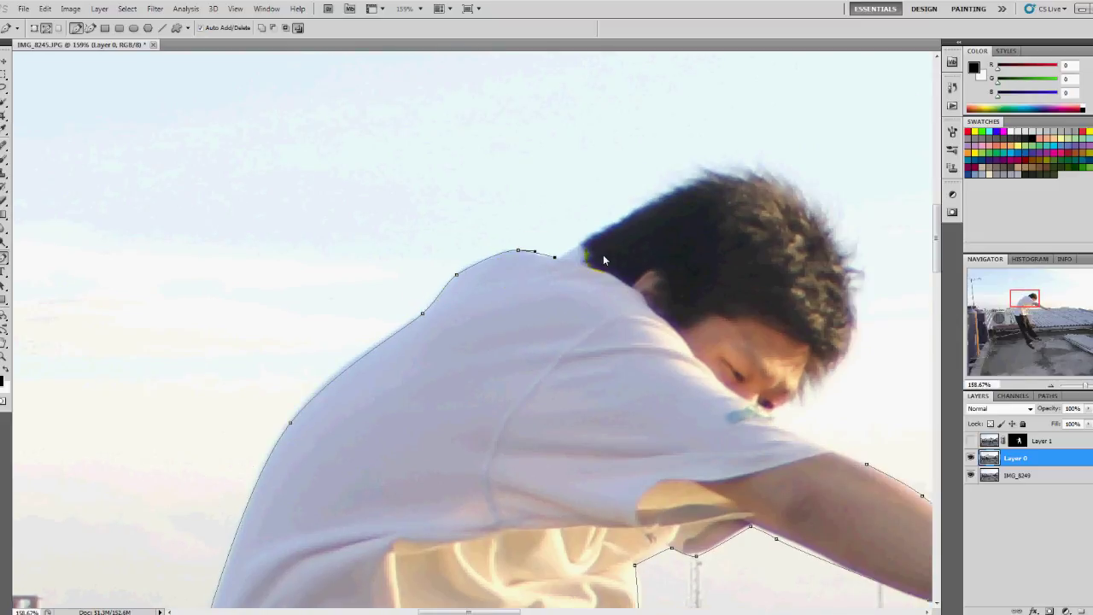
Trace the path loosely around the hair and face down toward the arm
left_click_drag(602, 255, 449, 306)
left_click_drag(502, 249, 511, 247)
left_click_drag(592, 215, 613, 219)
left_click(685, 277)
left_click_drag(712, 359, 711, 381)
left_click_drag(661, 452, 640, 467)
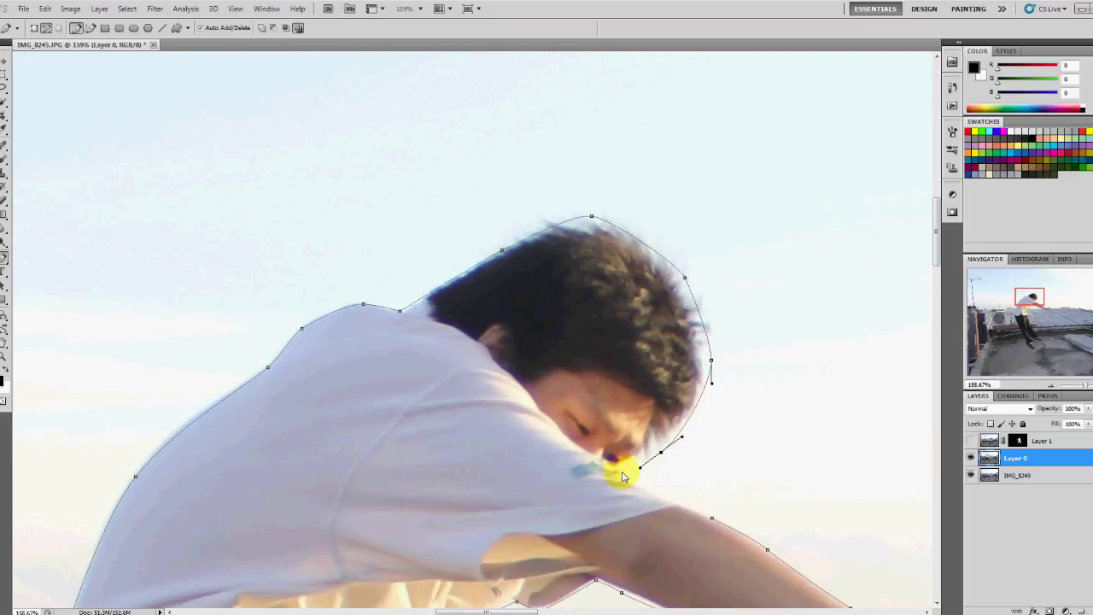
Convert the path around the jumping man to a selection and add it as a layer mask on Layer 0
key("ctrl+0")
right_click(543, 279)
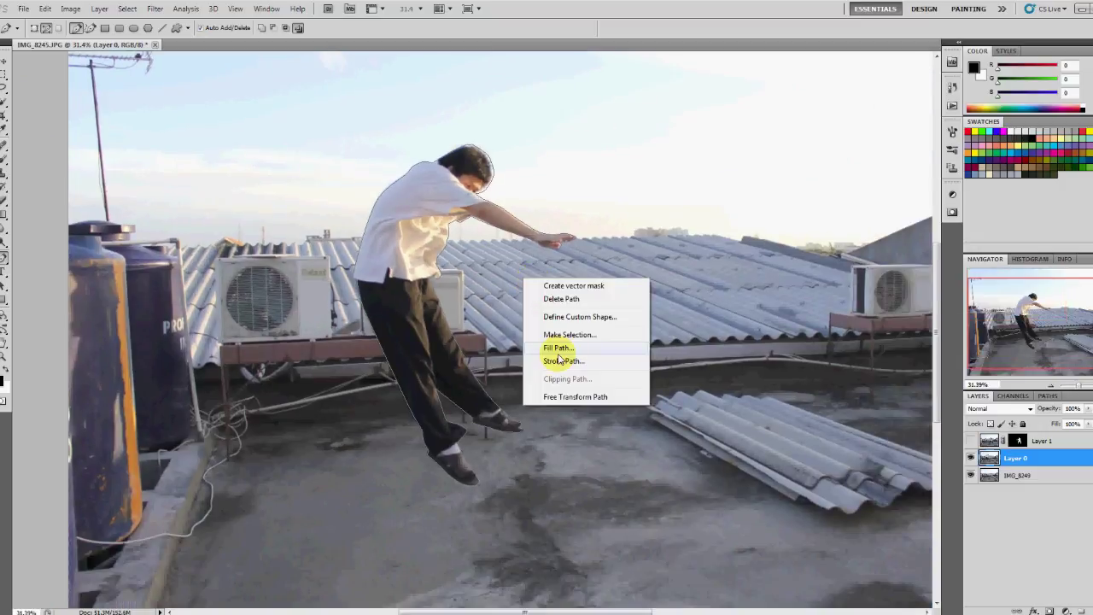
left_click(558, 335)
left_click(609, 190)
left_click(1050, 611)
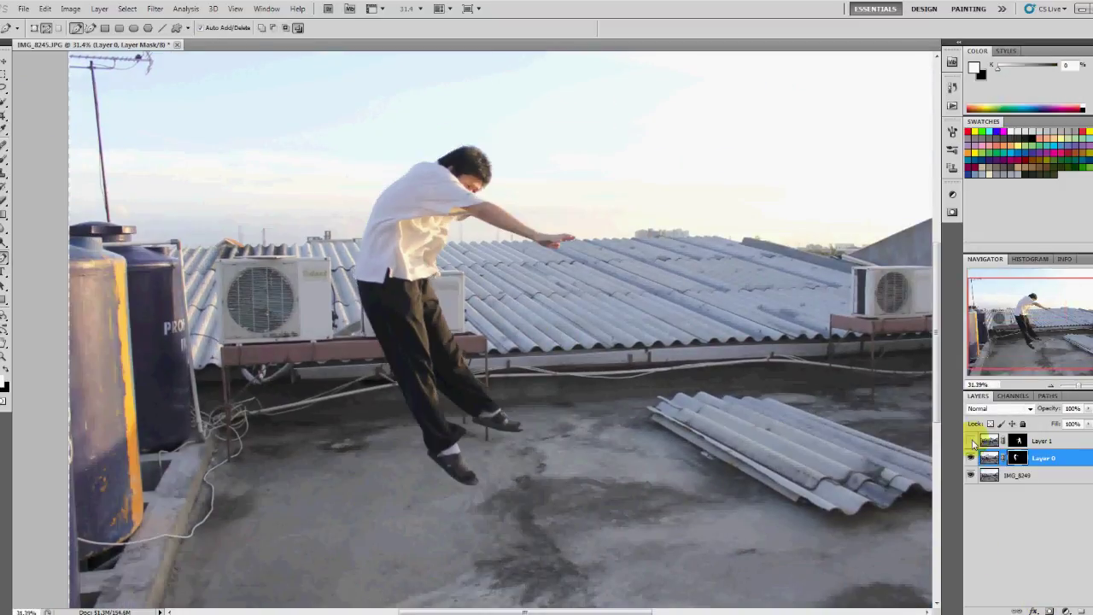
Show Layer 1 with the second fighter and toggle the background photo's visibility to check the composite
left_click(972, 440)
mouse_move(972, 441)
left_mouse_down()
mouse_move(974, 460)
mouse_move(972, 441)
left_mouse_up()
left_click(971, 475)
left_click(970, 475)
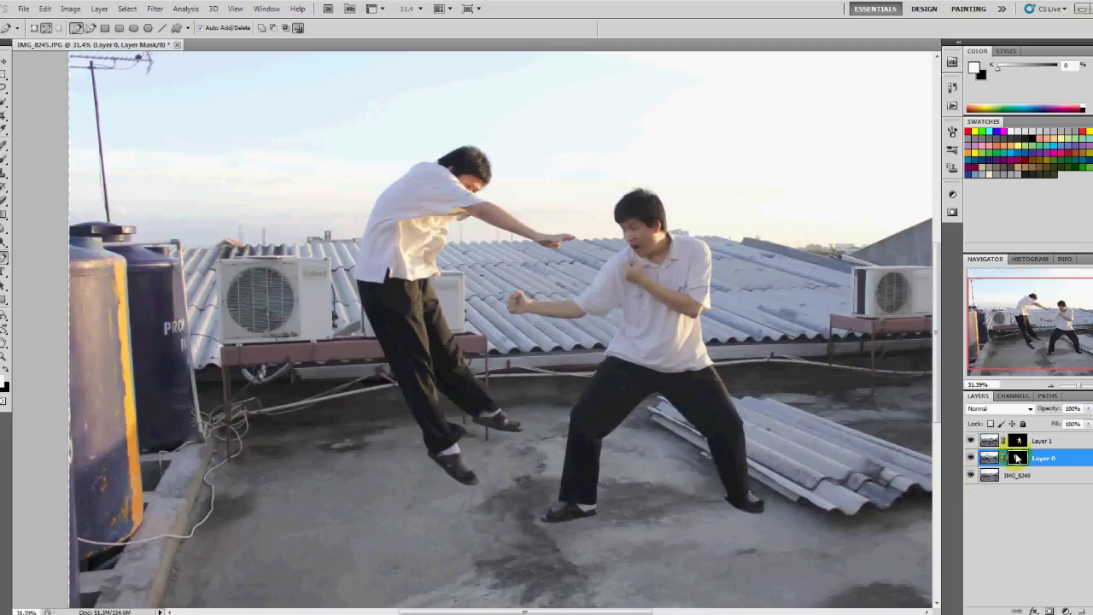
Duplicate the masked Layer 0 as Layer 0 copy
right_click(1016, 462)
left_click(1021, 220)
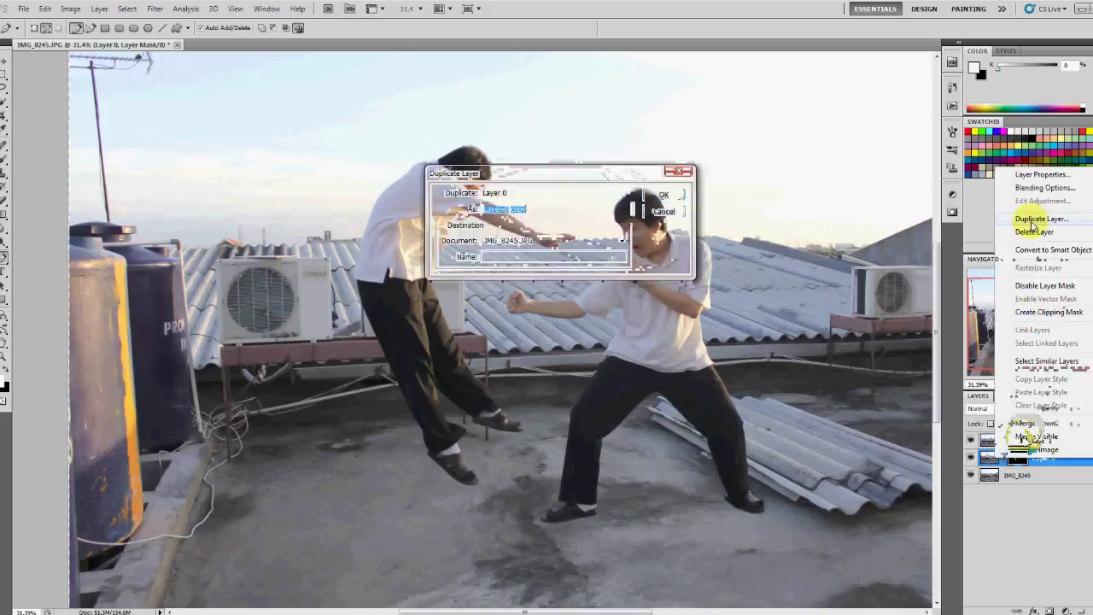
key("Return")
Replace Layer 0's mask with one that reveals only a rectangular area around the water tanks
key("m")
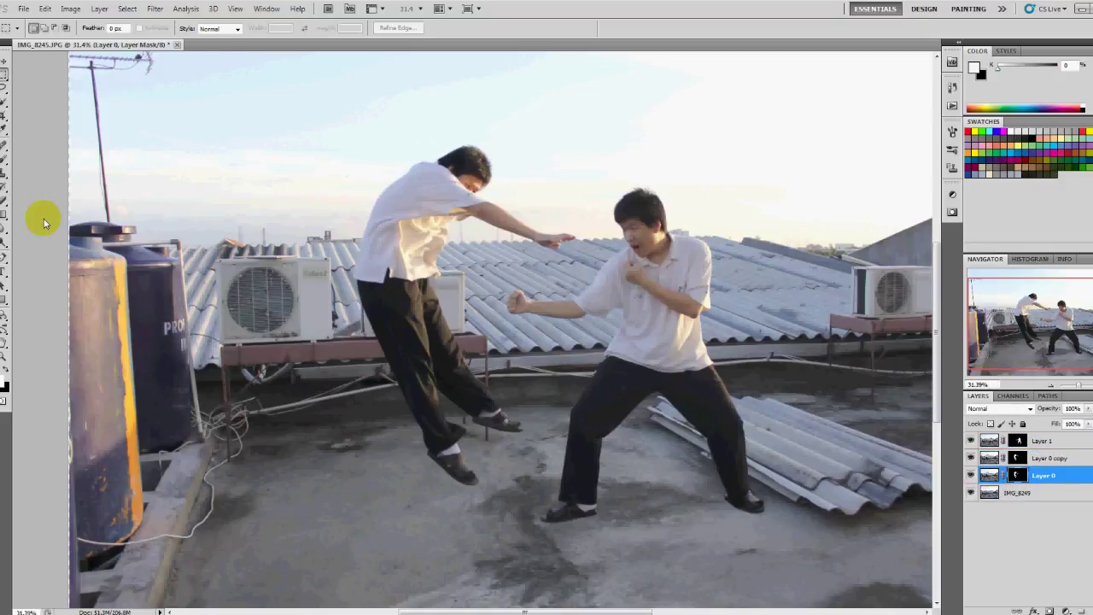
key("alt+BackSpace")
left_click_drag(41, 204, 166, 537)
key("ctrl+BackSpace")
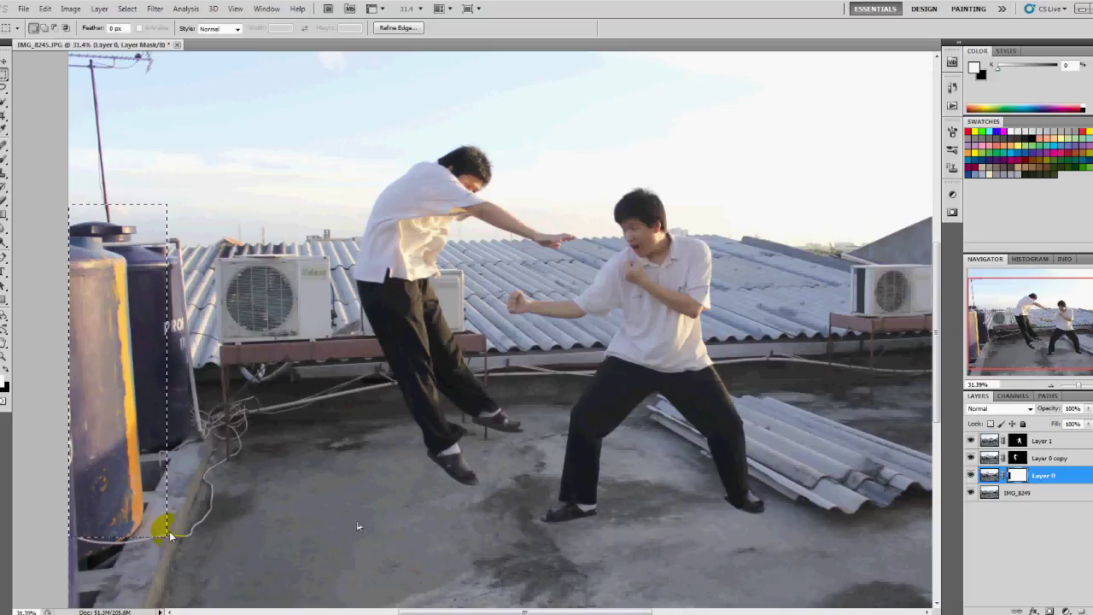
key("ctrl+d")
key("ctrl+i")
View Layer 0's mask on its own, return to the image, and brush white onto the mask around the water tanks
left_click(1017, 477, "alt")
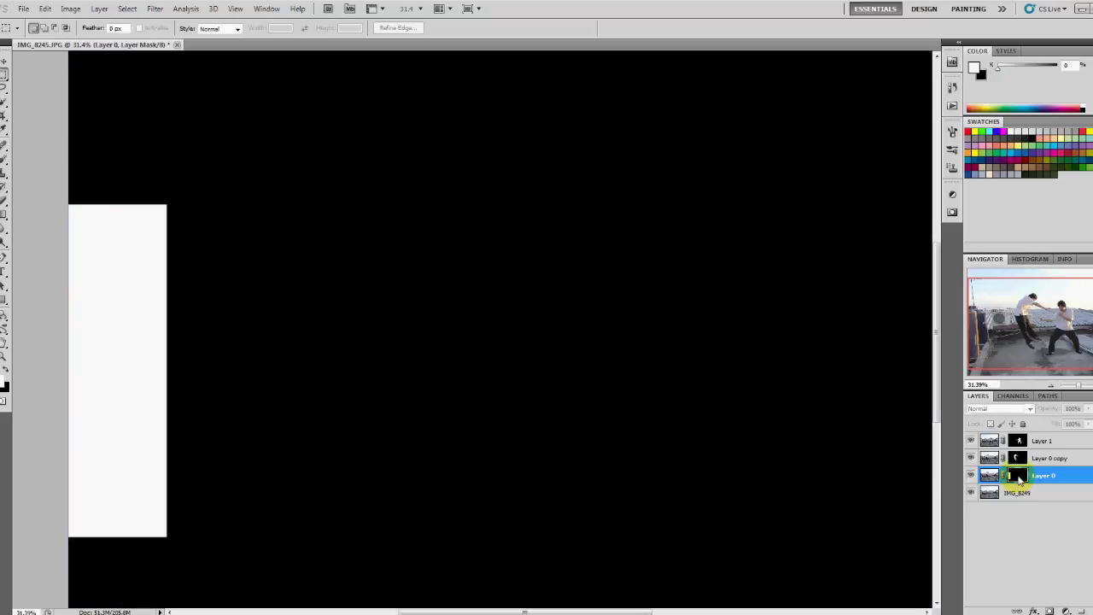
left_click(1018, 478, "alt")
key("b")
right_click(163, 343, "alt")
mouse_move(105, 343)
left_mouse_down()
mouse_move(127, 347)
mouse_move(143, 291)
left_mouse_up()
Compare the water tanks' alignment with Layer 0 at 30% and 50% opacity, restore 100%, and toggle the layer's visibility
key("v")
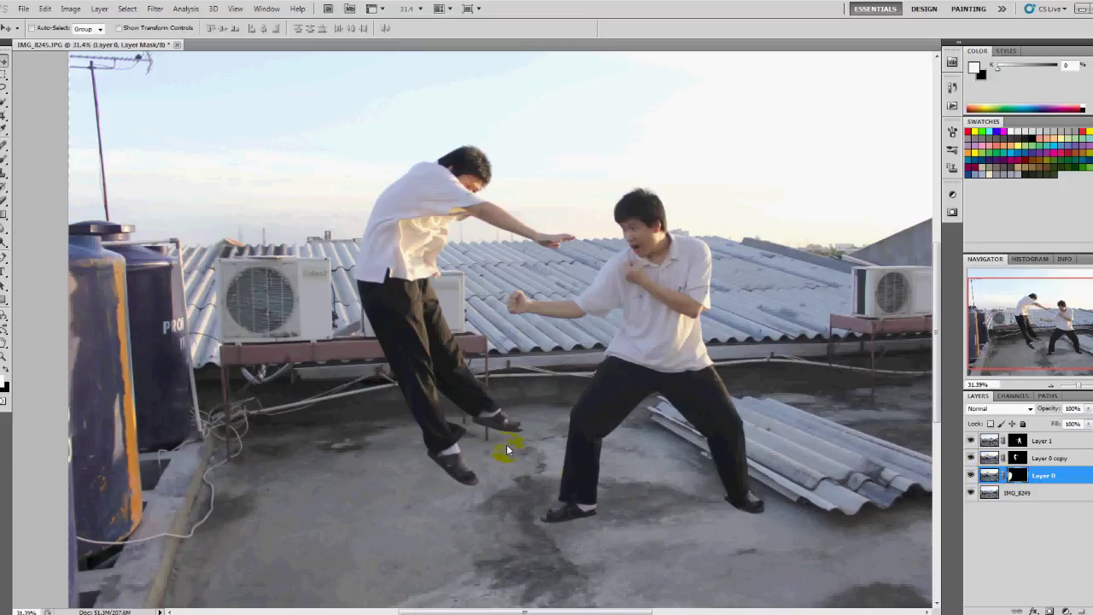
key("3")
left_click_drag(195, 359, 342, 373)
scroll(341, 373, "up", 6)
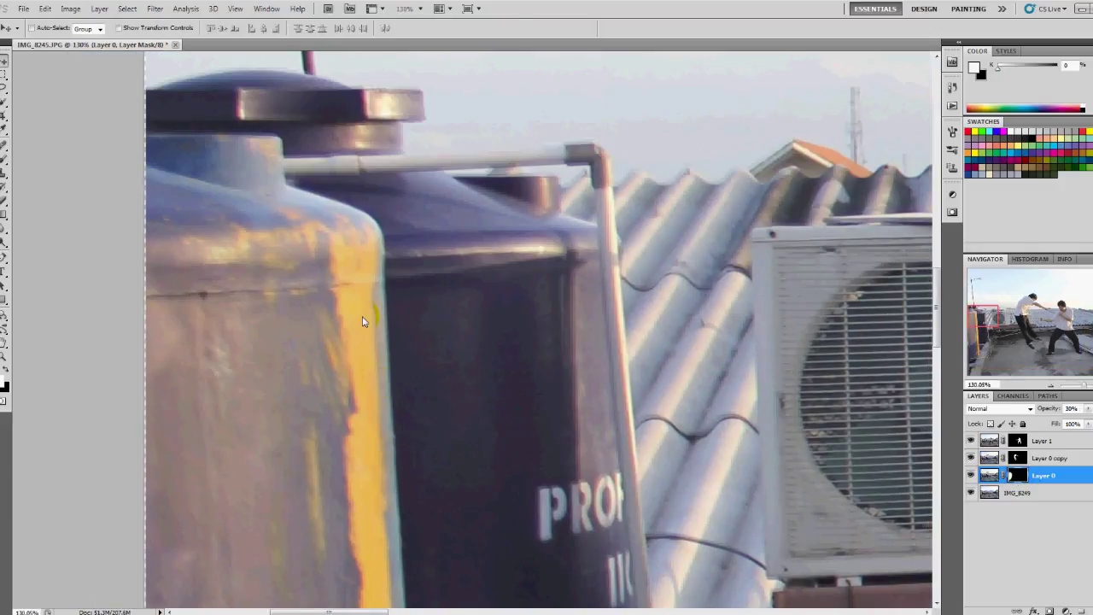
left_click_drag(363, 322, 402, 340)
key("5")
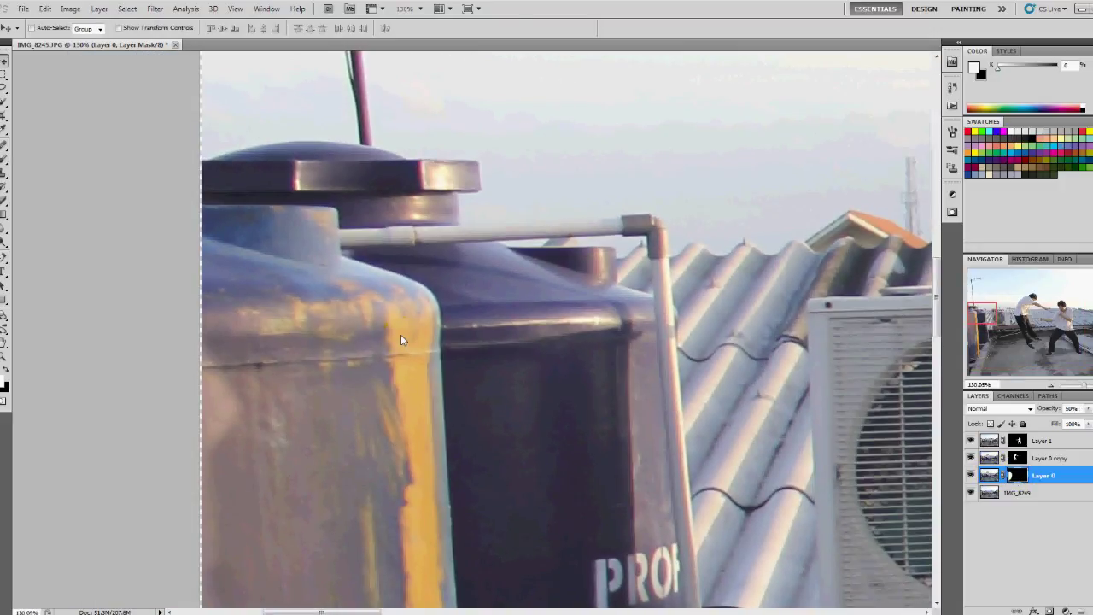
scroll(496, 166, "up", 5)
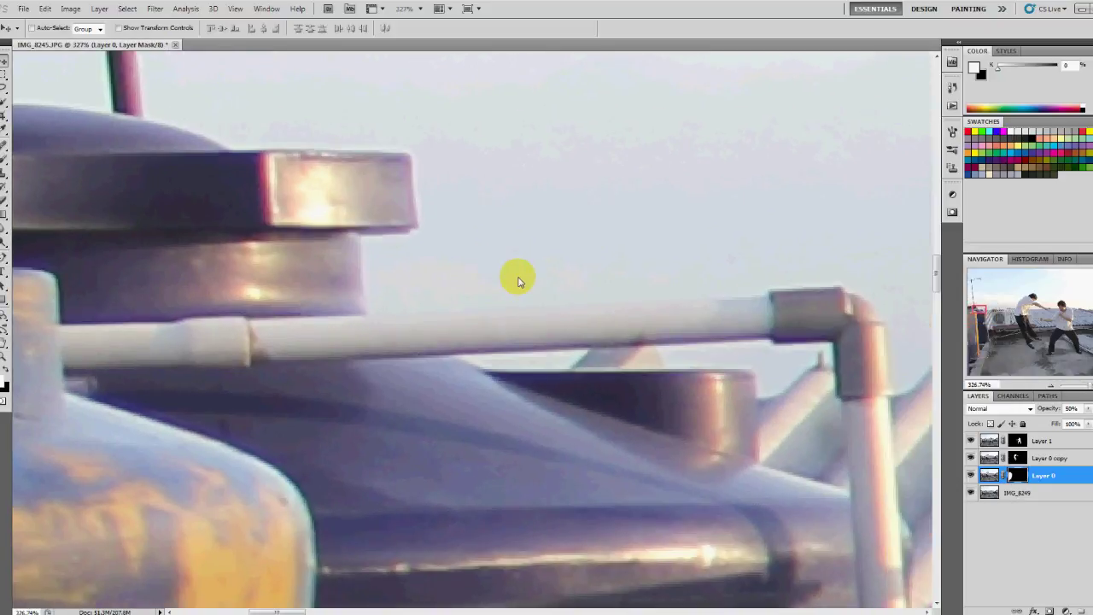
key("0")
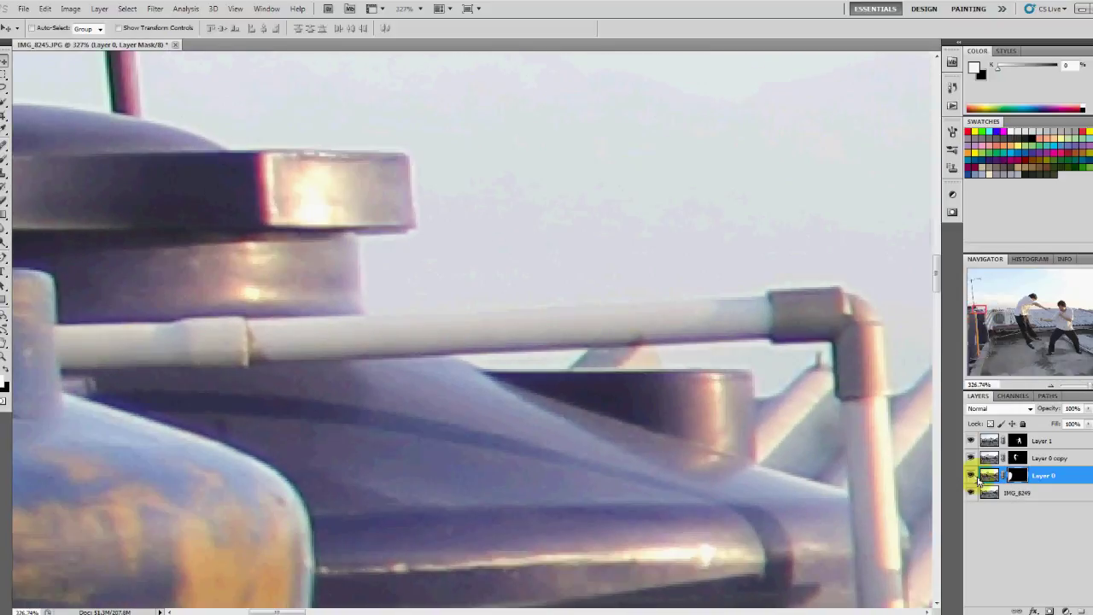
scroll(613, 153, "down", 7)
left_click(972, 476)
left_click(971, 476)
scroll(543, 304, "down", 9)
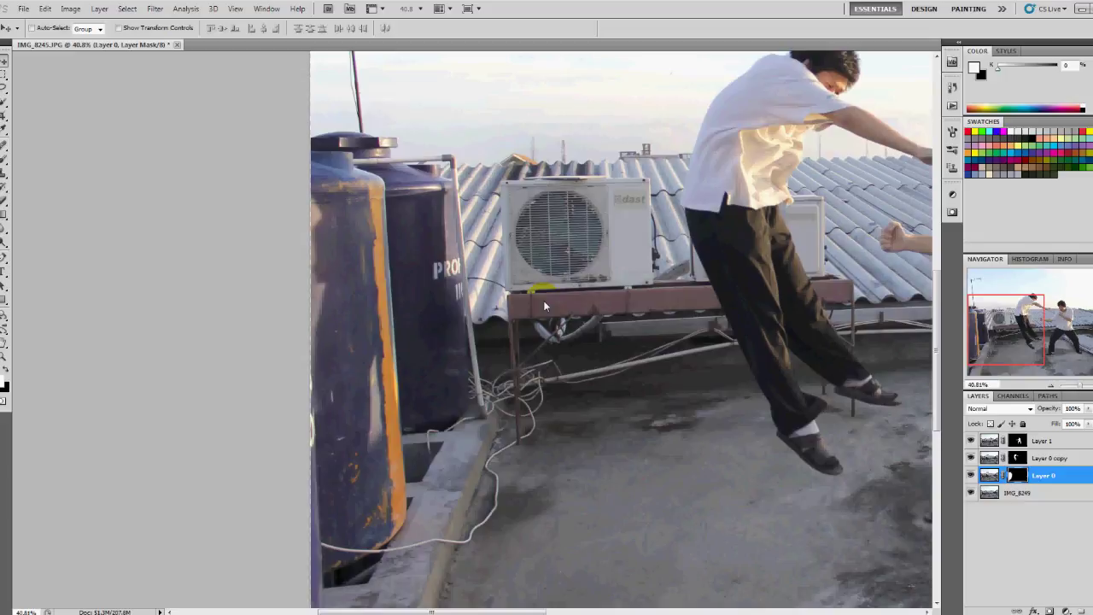
Hide Layer 0 copy and Layer 0, disable Layer 1's mask, and select Layer 1's image
left_click_drag(970, 458, 970, 475)
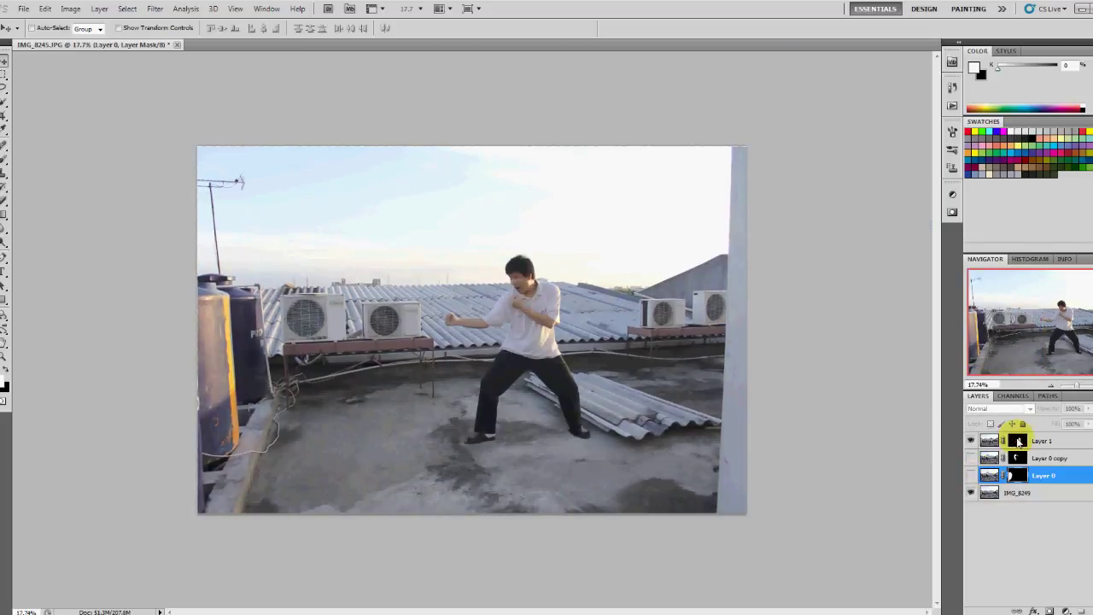
scroll(904, 441, "up", 3)
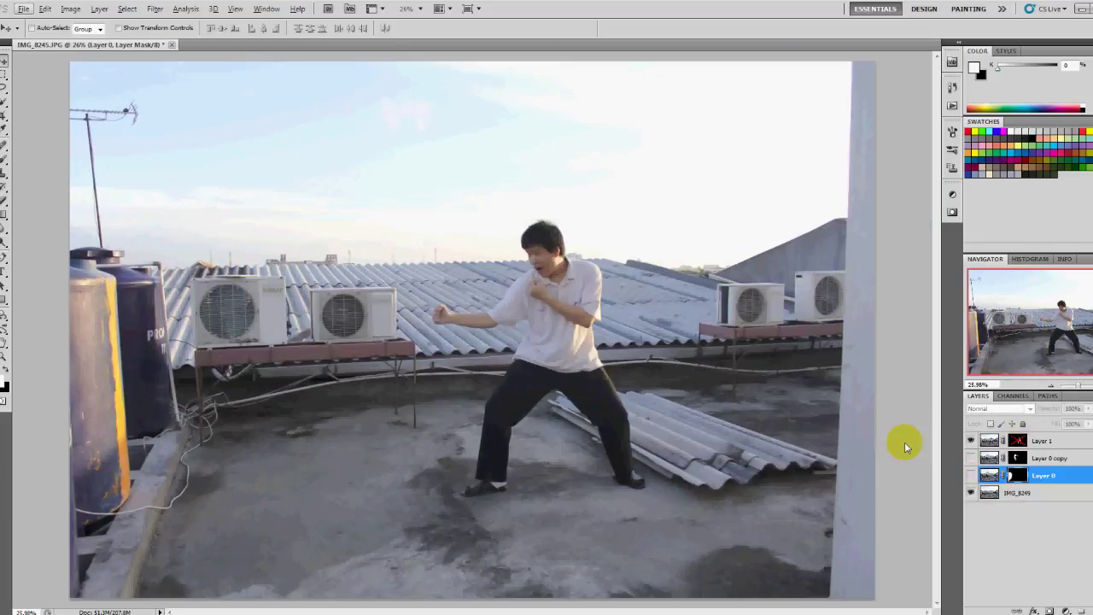
left_click(988, 440)
Check Layer 1's alignment with the background photo at 50% opacity by toggling its visibility, and restore 100% opacity
key("5")
scroll(540, 380, "up", 5)
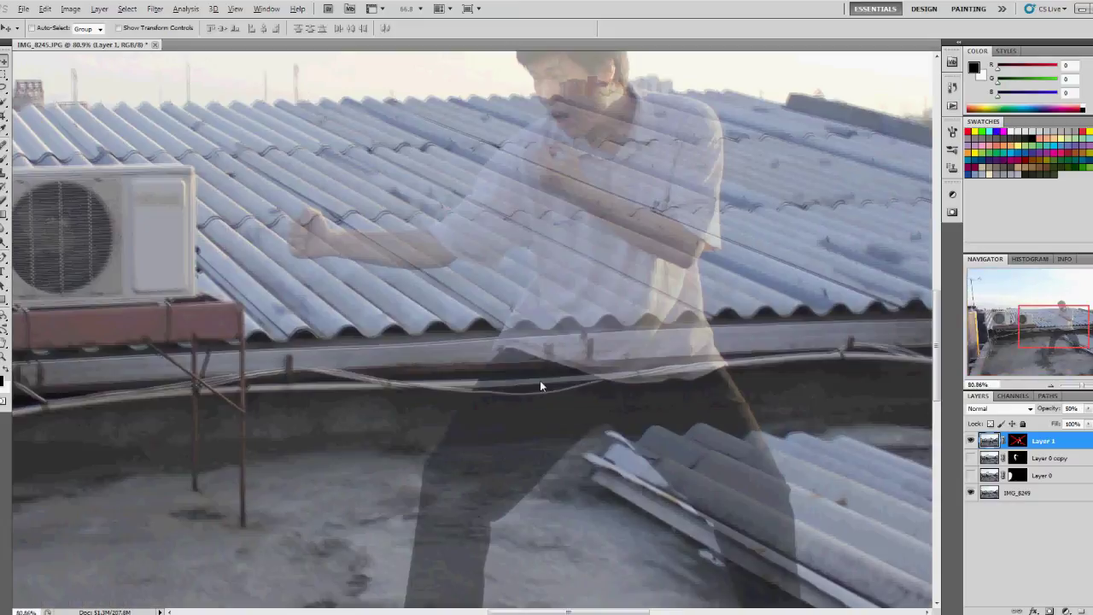
scroll(704, 396, "up", 3)
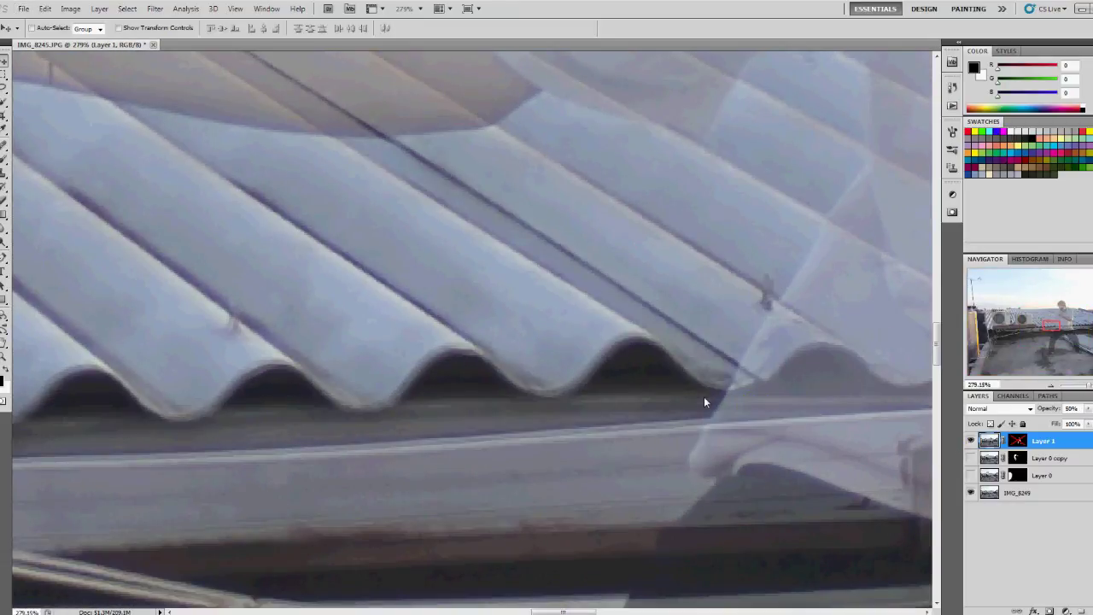
left_click(971, 441)
left_click(971, 440)
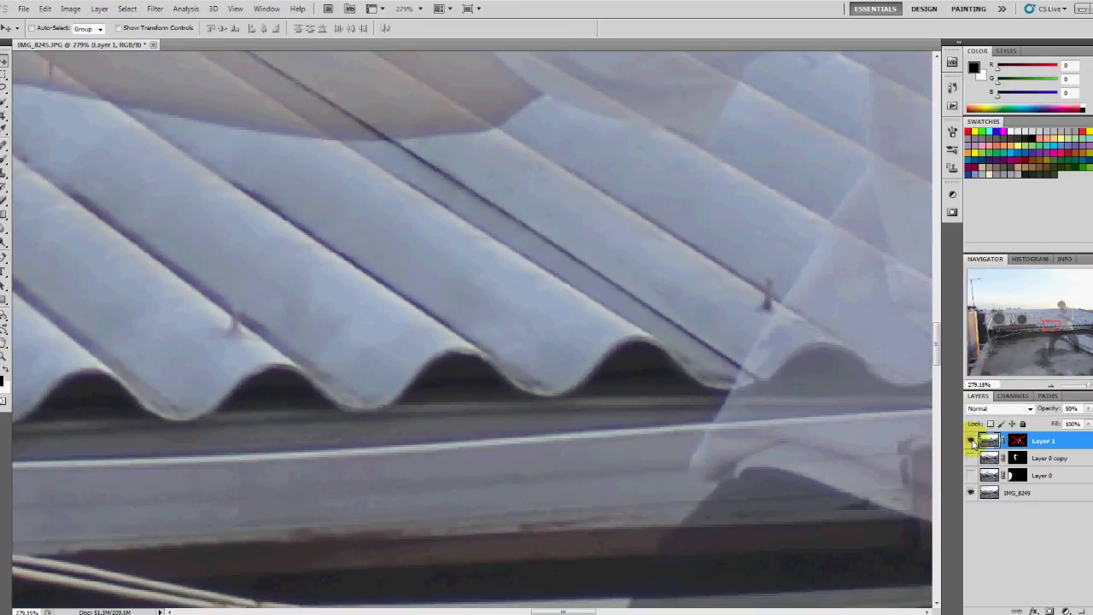
left_click(971, 441)
left_click(971, 441)
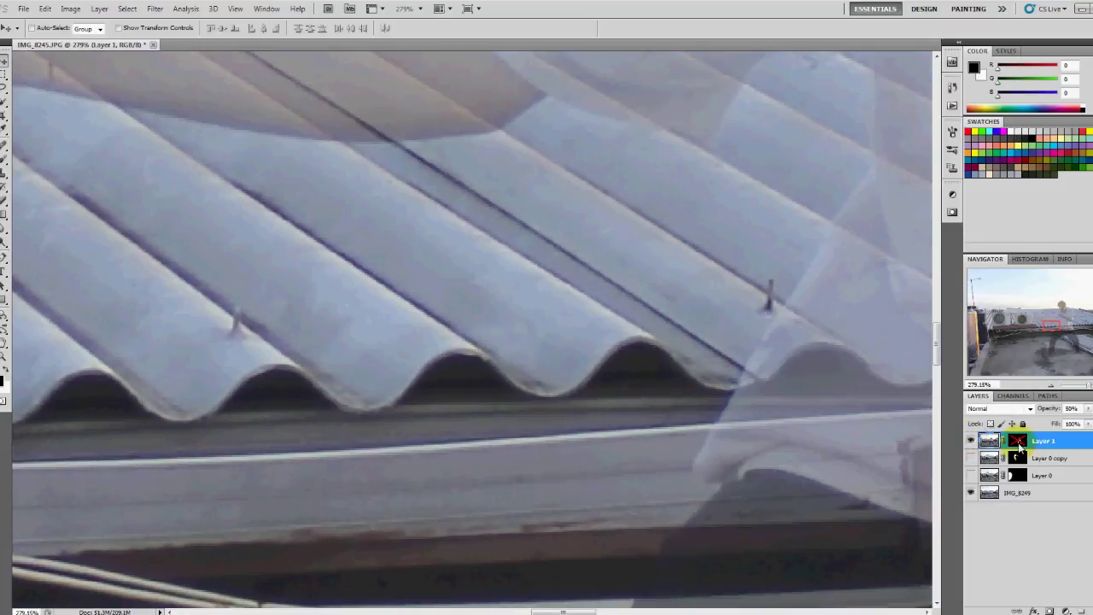
scroll(837, 447, "down", 3)
scroll(837, 447, "down", 10)
key("0")
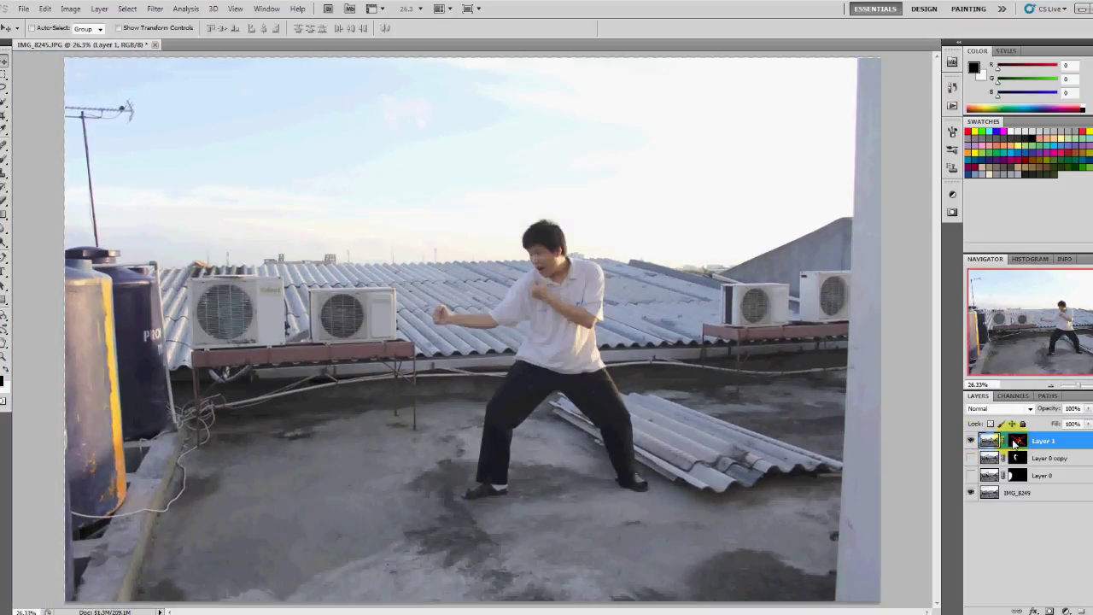
Try brushing white onto Layer 1's mask around the man's feet
left_click(1018, 441)
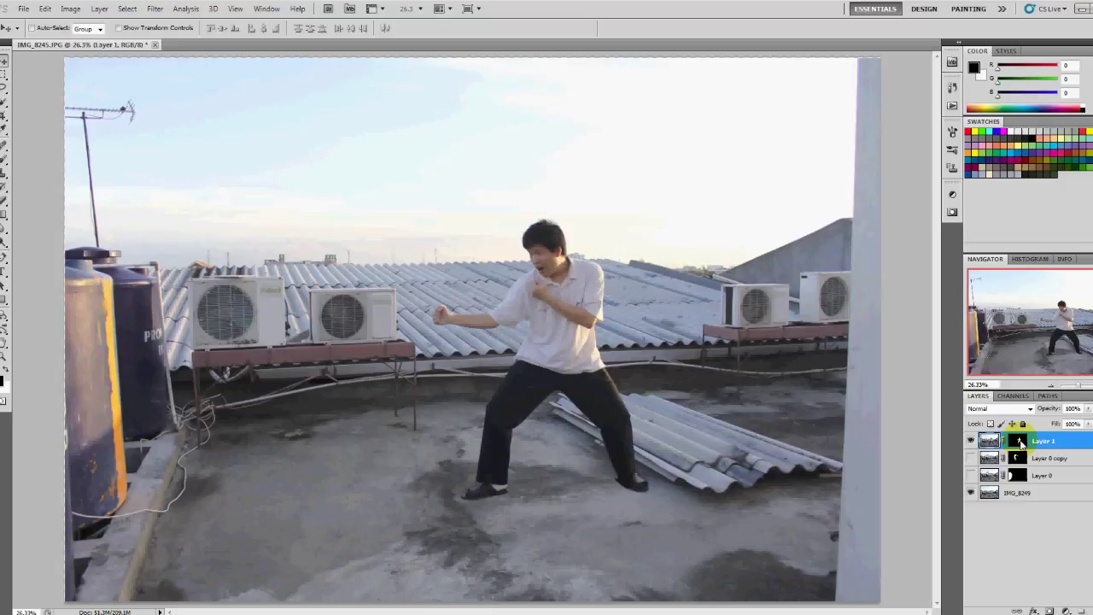
key("b")
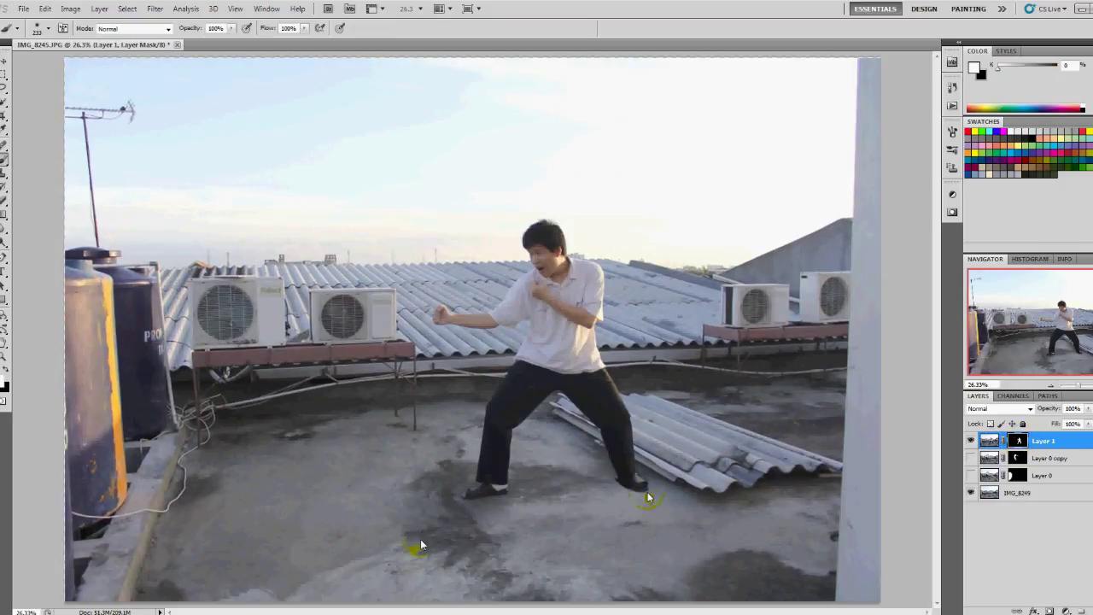
left_click_drag(648, 497, 565, 504)
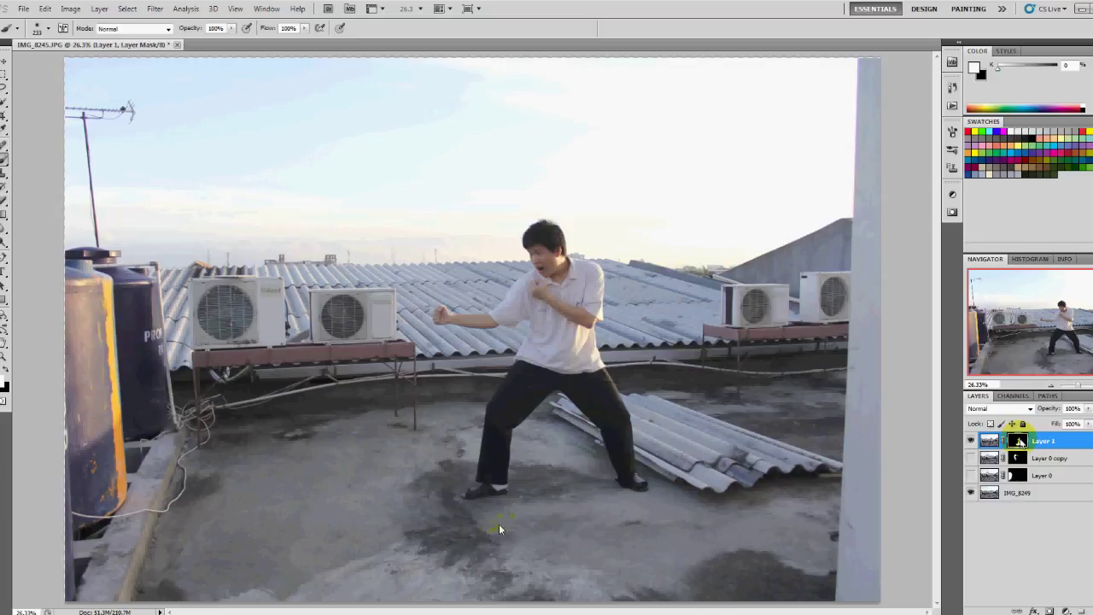
key("c")
left_click_drag(413, 560, 502, 561)
key("Escape")
key("b")
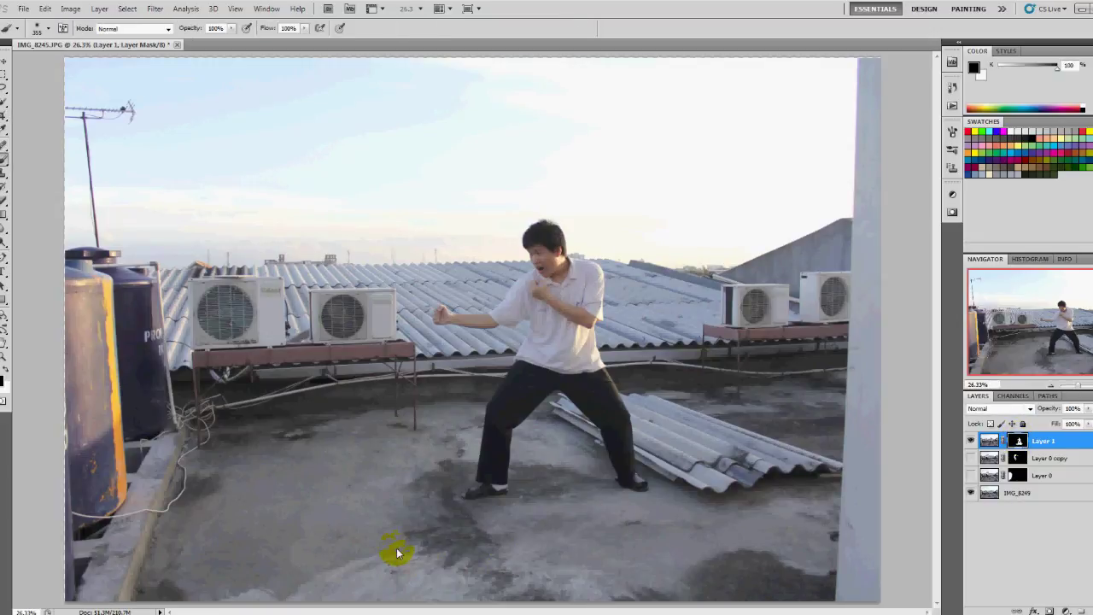
View Layer 1's mask on its own, touch up the floor patch beneath the feet, and compare the image with the mask disabled
key("x")
left_click(1020, 442, "alt")
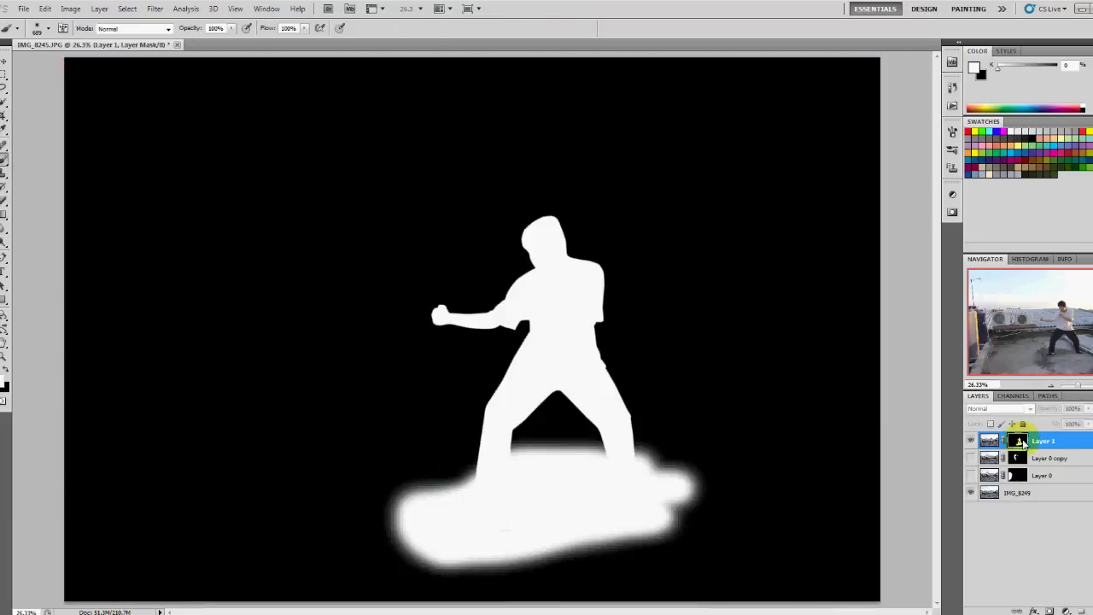
mouse_move(666, 517)
left_mouse_down()
mouse_move(476, 556)
mouse_move(464, 500)
left_mouse_up()
left_click(1018, 439, "alt")
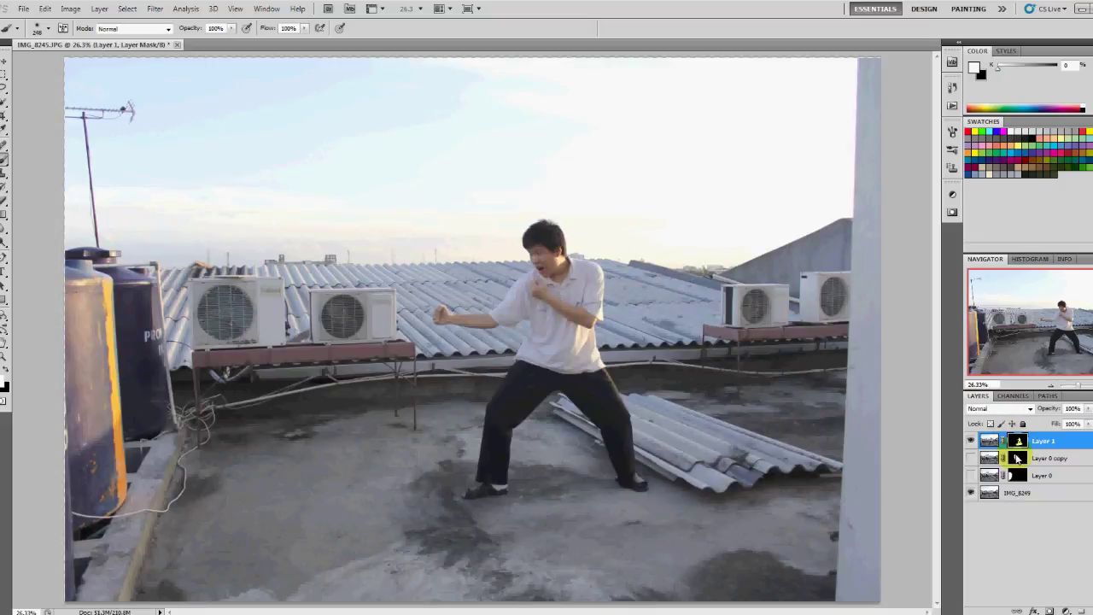
left_click(1017, 441, "shift")
left_click(1017, 442, "shift")
left_click(1017, 442, "alt")
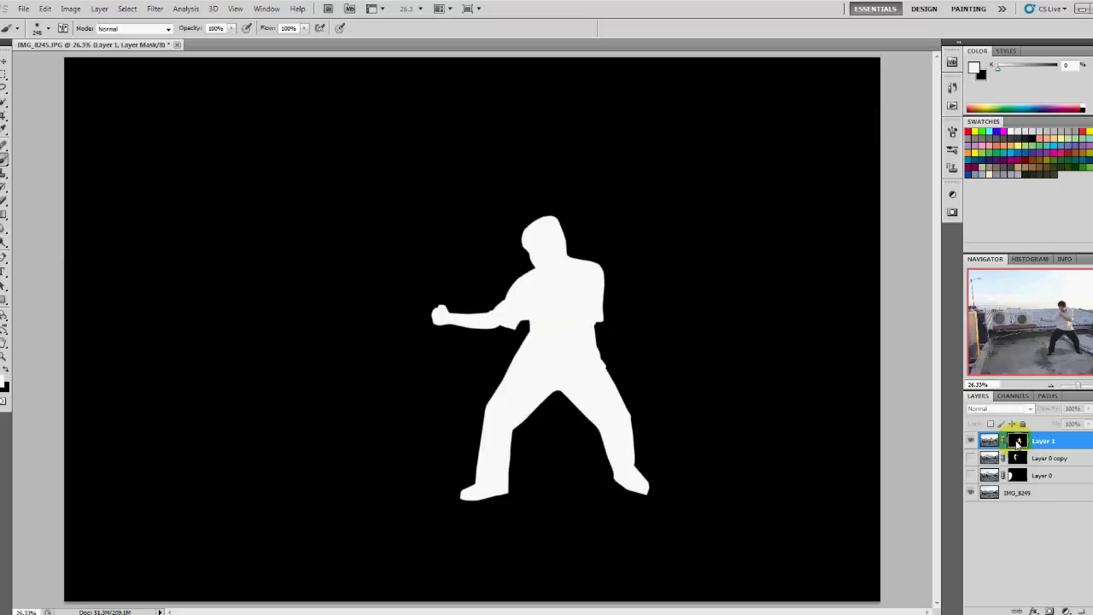
Return to Layer 1's image and duplicate the layer with the default settings
left_click(989, 440)
right_click(989, 440)
left_click(1037, 444)
right_click(1037, 444)
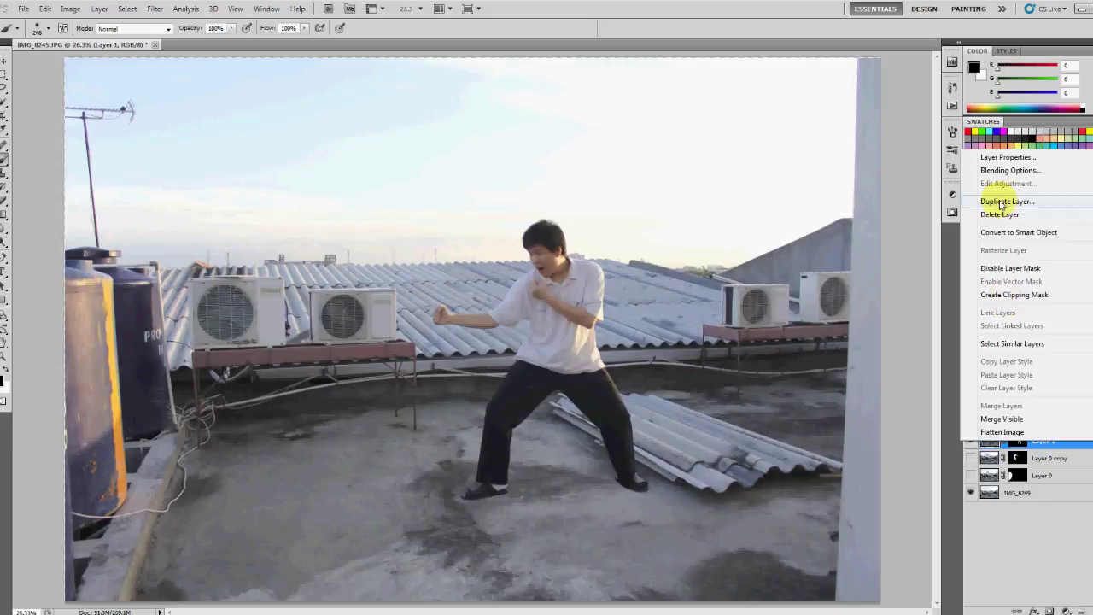
left_click(1003, 200)
key("Return")
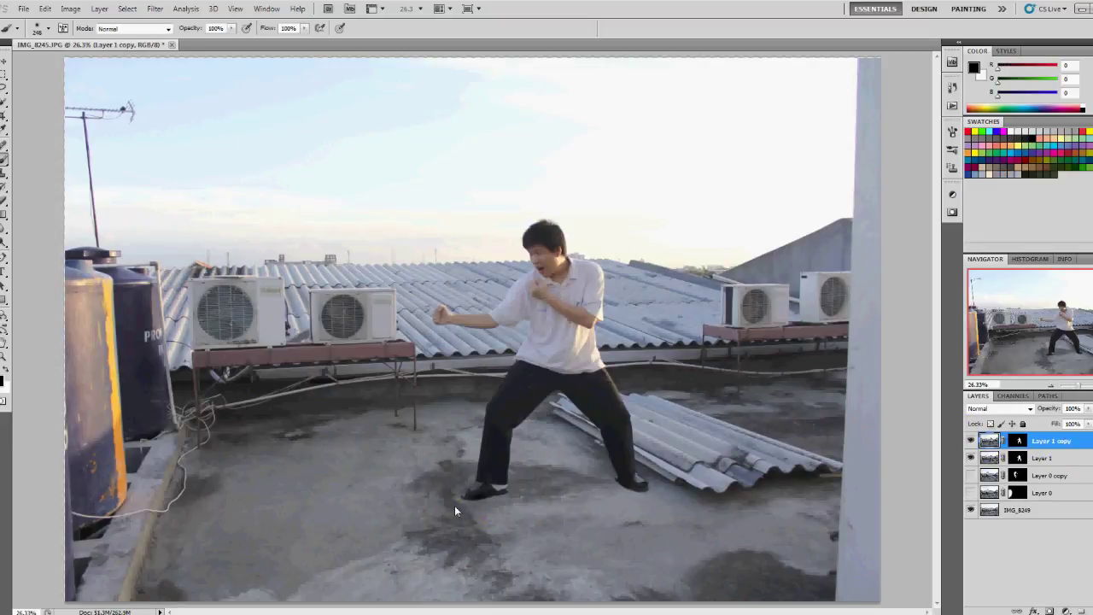
Brush white onto Layer 1 copy's mask around the feet and lower the highlight input level of its image with Levels
left_click(1019, 440)
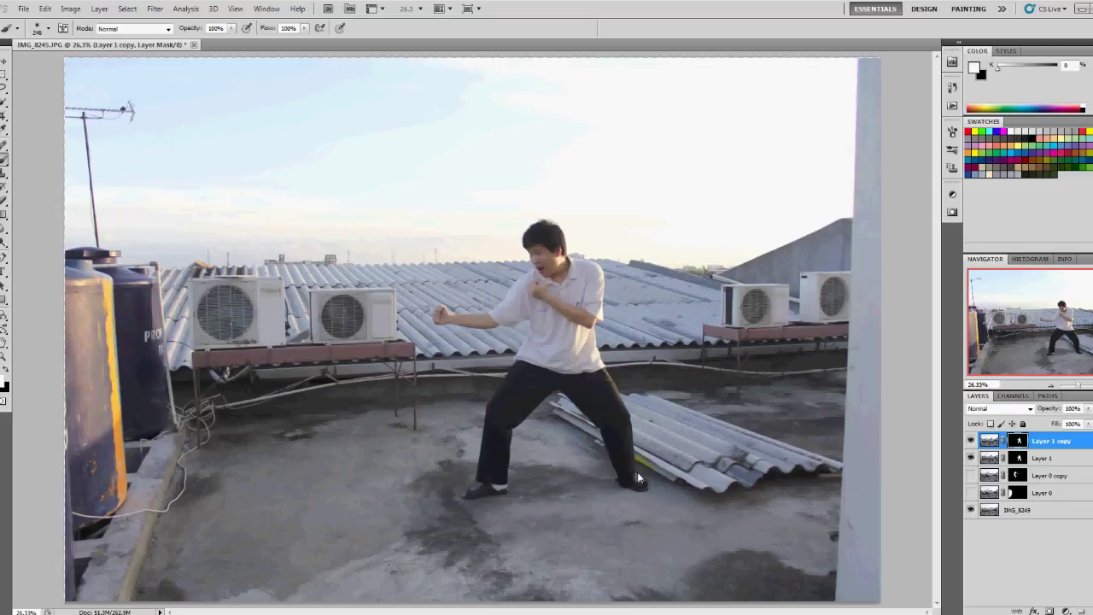
left_click(990, 442)
key("ctrl+l")
mouse_move(608, 270)
left_mouse_down()
mouse_move(597, 275)
mouse_move(609, 274)
left_mouse_up()
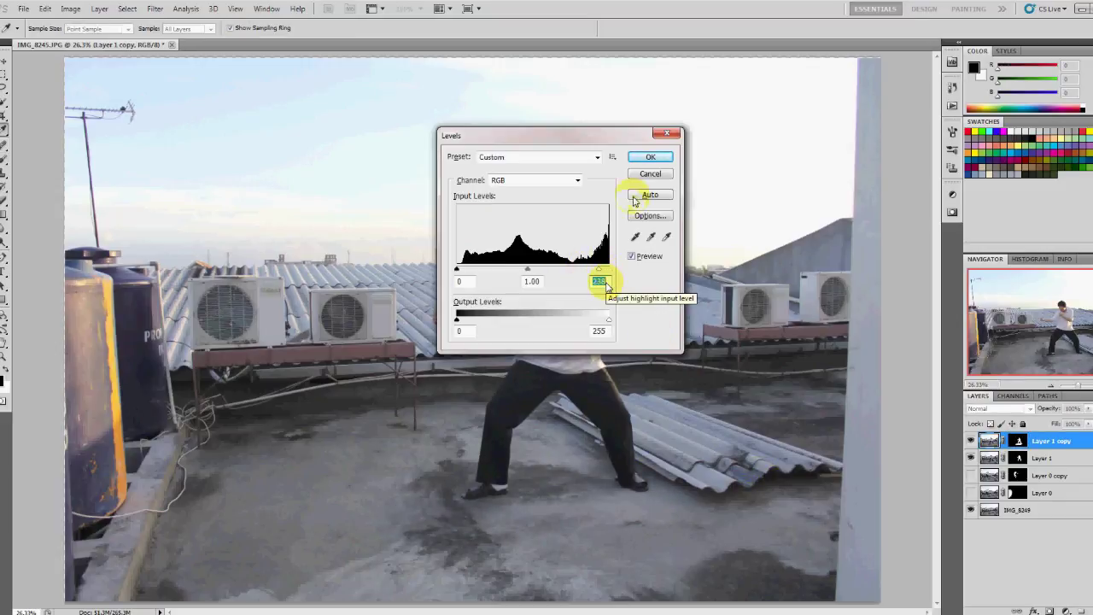
left_click(650, 157)
Recheck Levels on Layer 1 copy's image and hide the original Layer 1
left_click(990, 441)
key("ctrl+l")
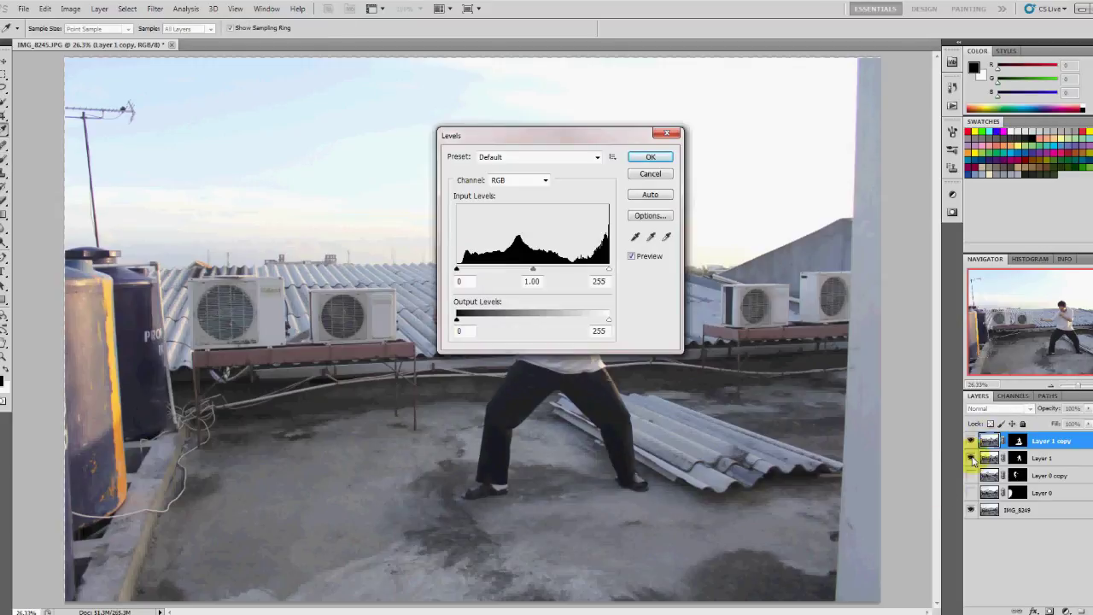
key("Escape")
left_click(970, 459)
key("ctrl+l")
key("Return")
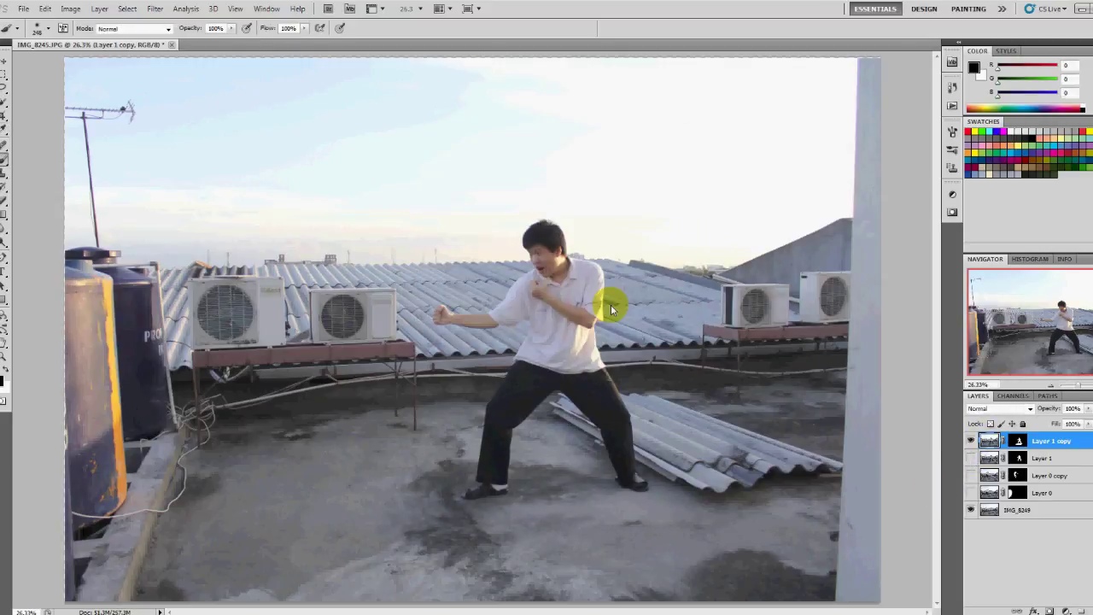
Show Layer 0 copy and Layer 0, then toggle Layer 1's visibility and select it
left_click(971, 476)
left_click(972, 493)
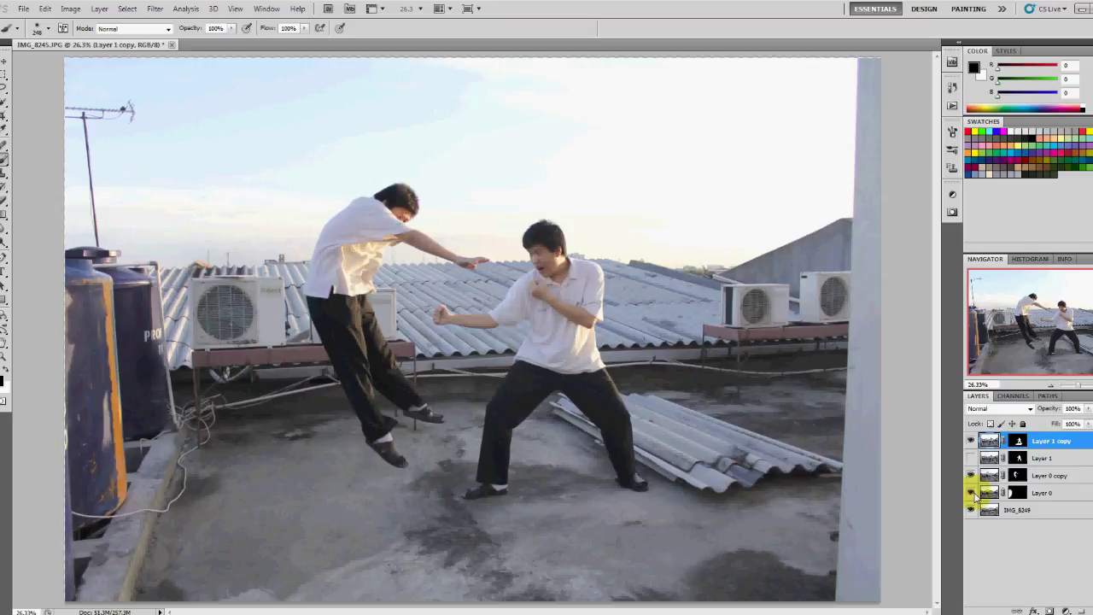
left_click(970, 458)
left_click(1042, 458)
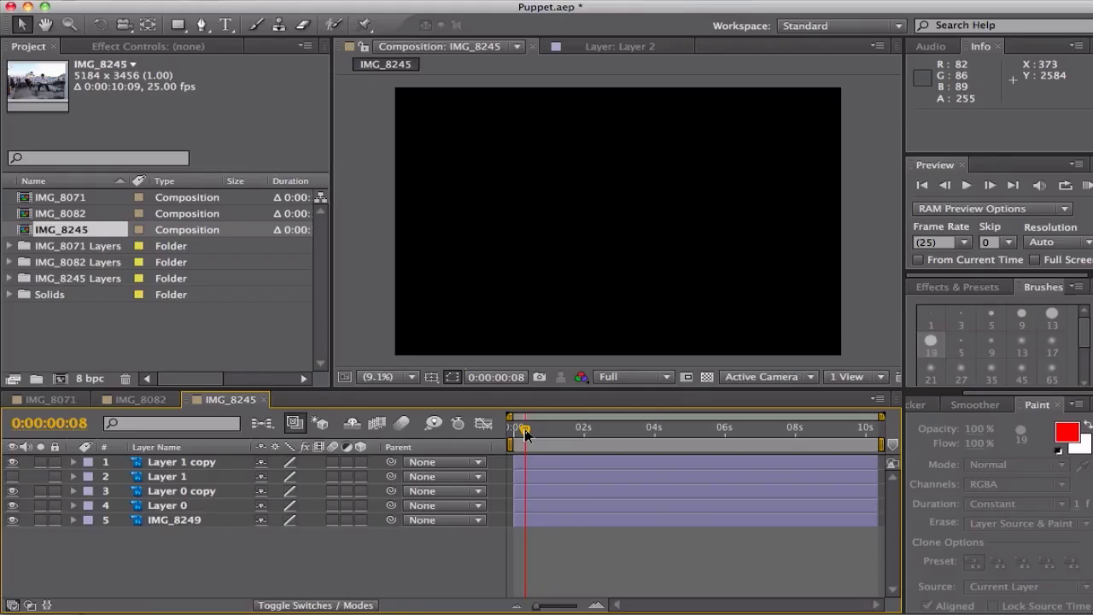
Switch to After Effects and toggle the visibility of Layer 1 copy, Layer 0 copy and Layer 0 in the IMG_8245 composition
left_click(12, 462)
left_click(13, 463)
left_click(12, 491)
left_click(12, 491)
left_click(12, 506)
left_click(12, 505)
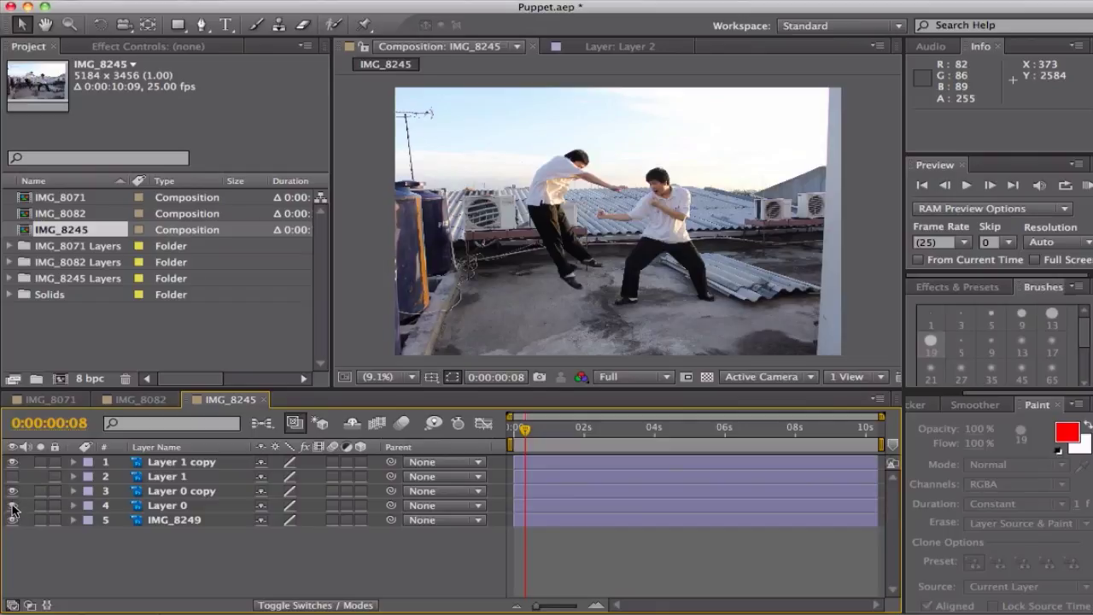
Review the IMG_8245 composition's settings and close them
right_click(209, 555)
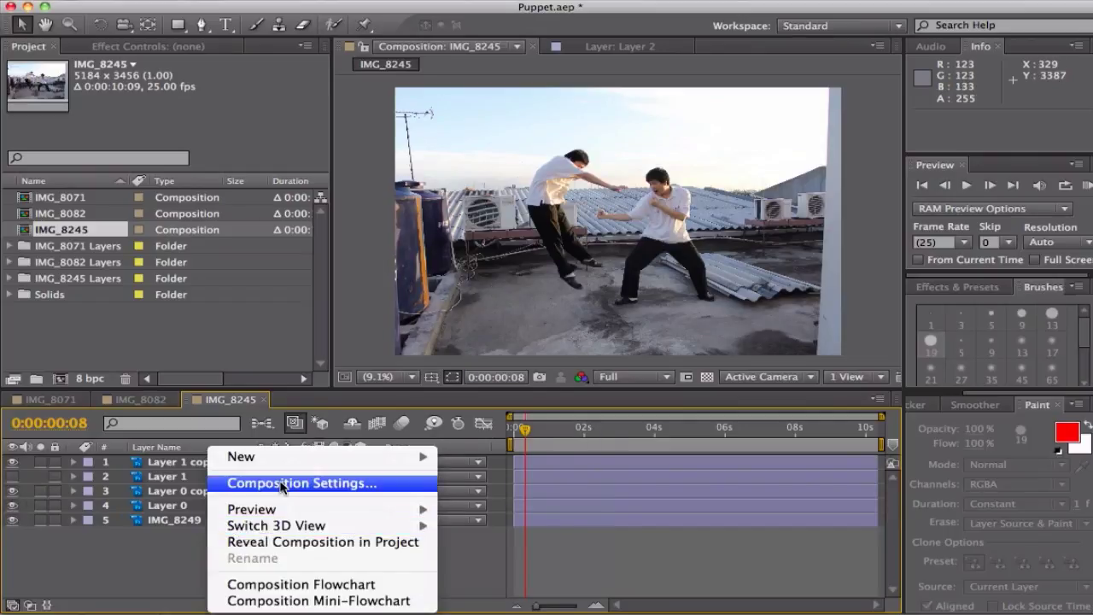
left_click(290, 481)
left_click(405, 450)
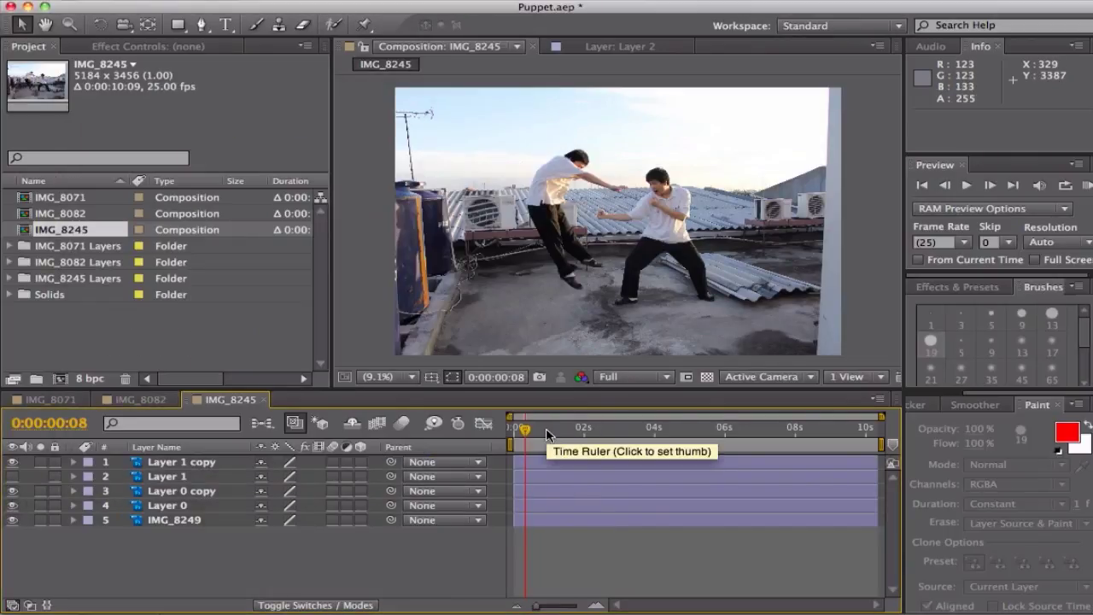
Select Layer 1 copy, try a Puppet pin on the man's outstretched arm, and undo the mesh creation
left_click(205, 462)
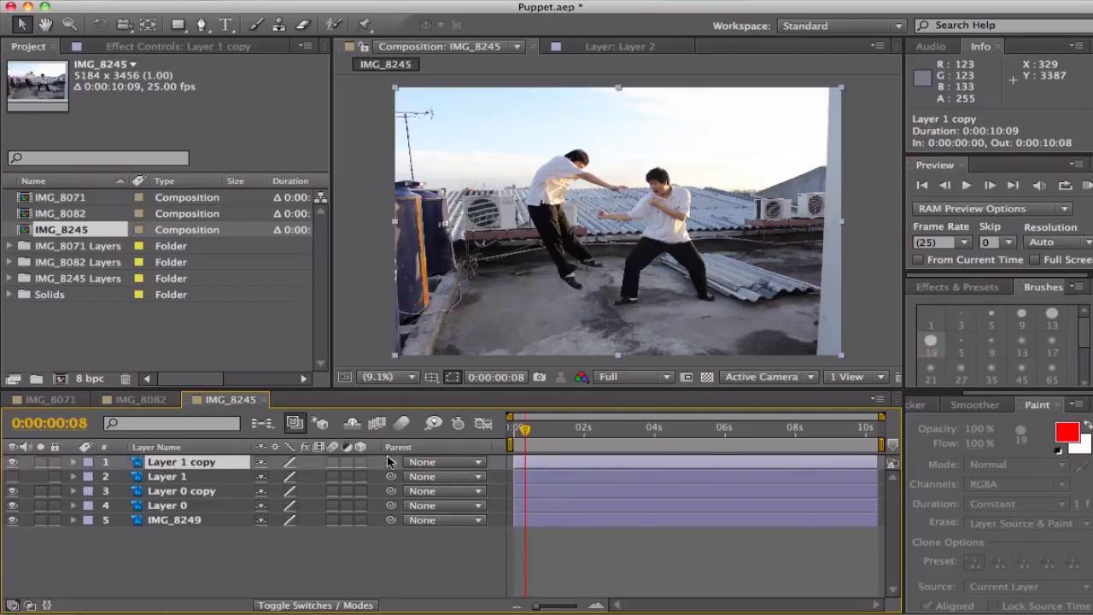
key("z")
left_click(738, 337)
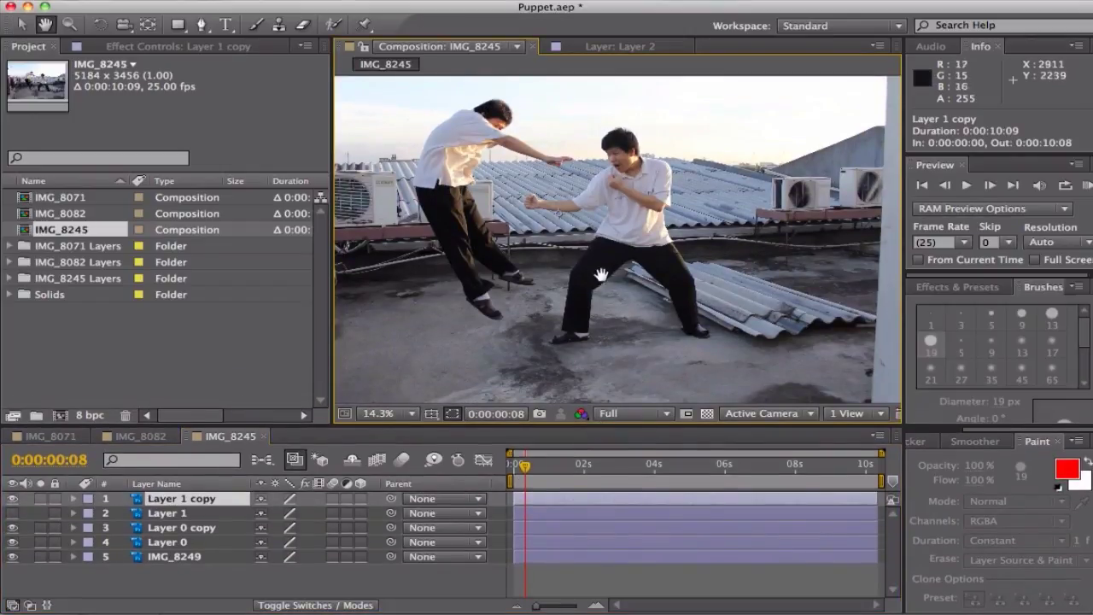
left_click_drag(601, 275, 594, 295)
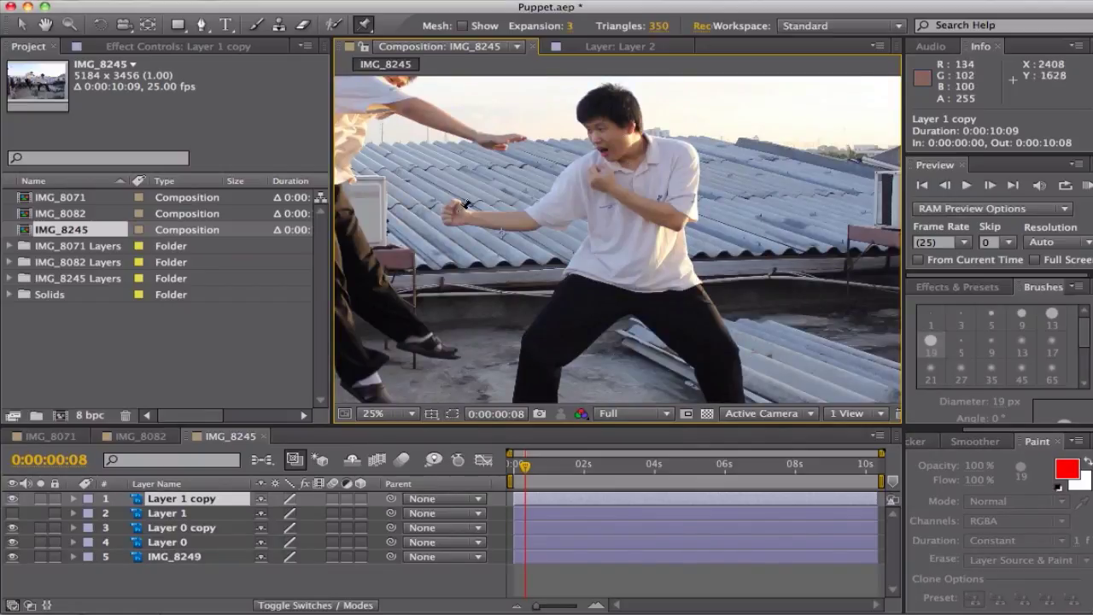
left_click(524, 215)
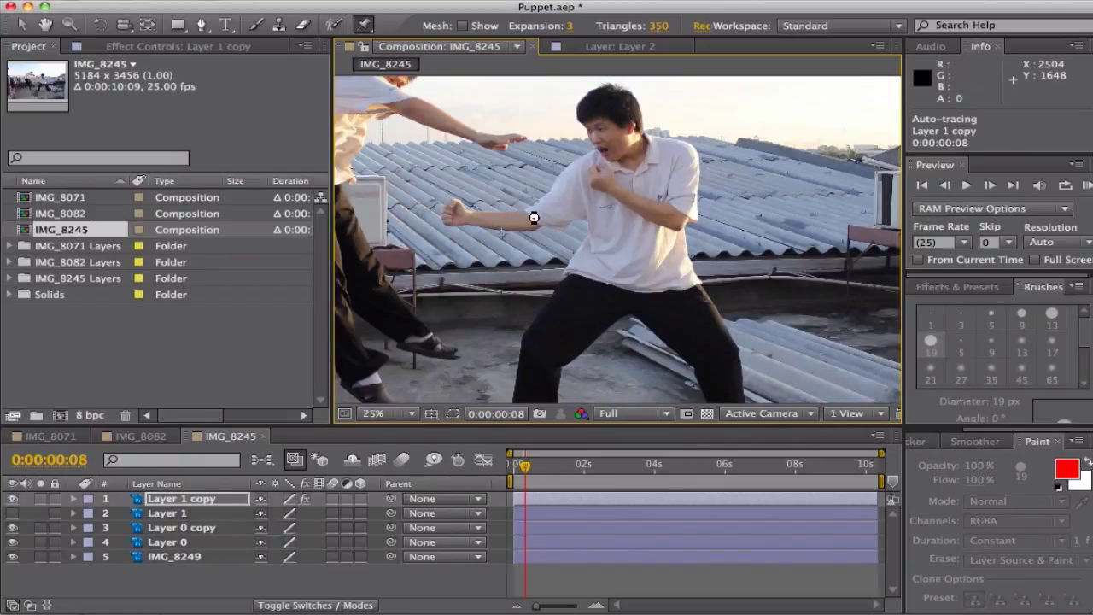
key("super+z")
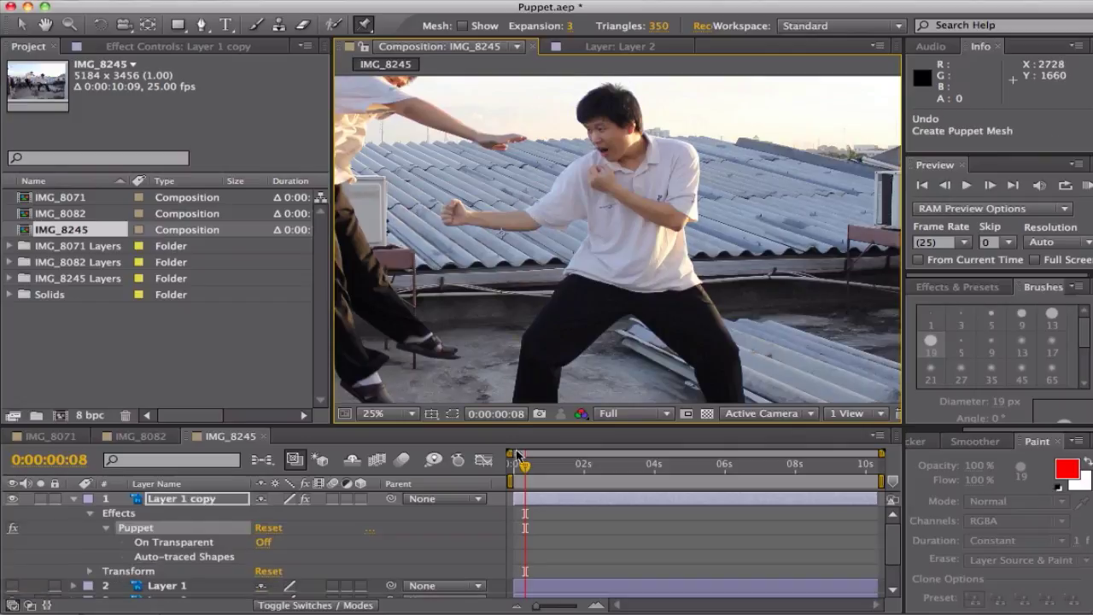
At 0:00:00:00, place Puppet pins on the fist, elbow and shoulder of the outstretched arm in Layer 1 copy
left_click_drag(524, 470, 509, 468)
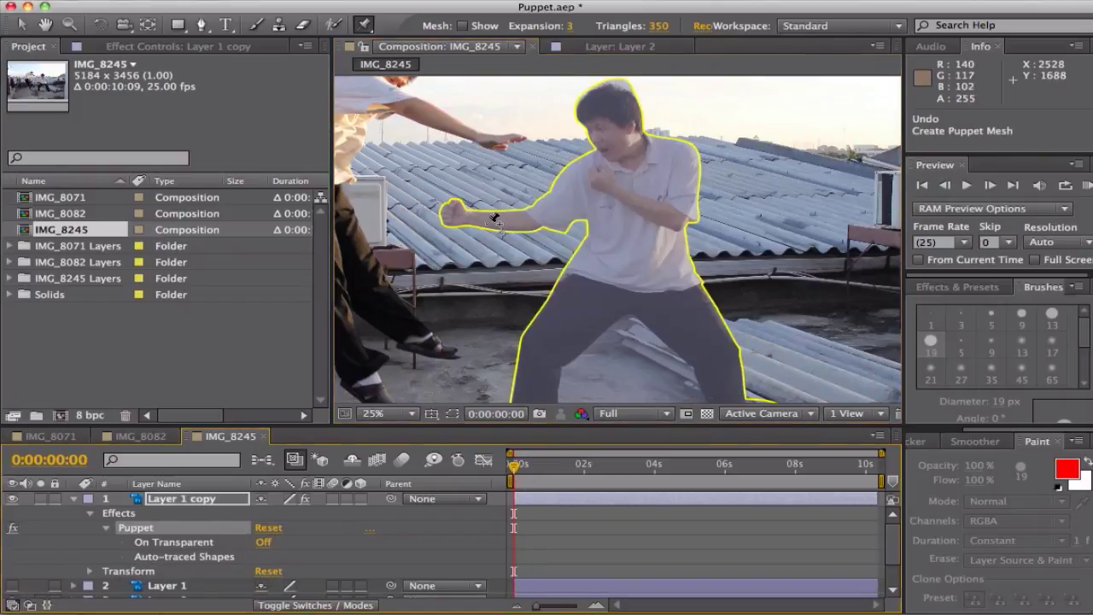
left_click(478, 218)
key("super+z")
left_click(456, 211)
left_click(533, 215)
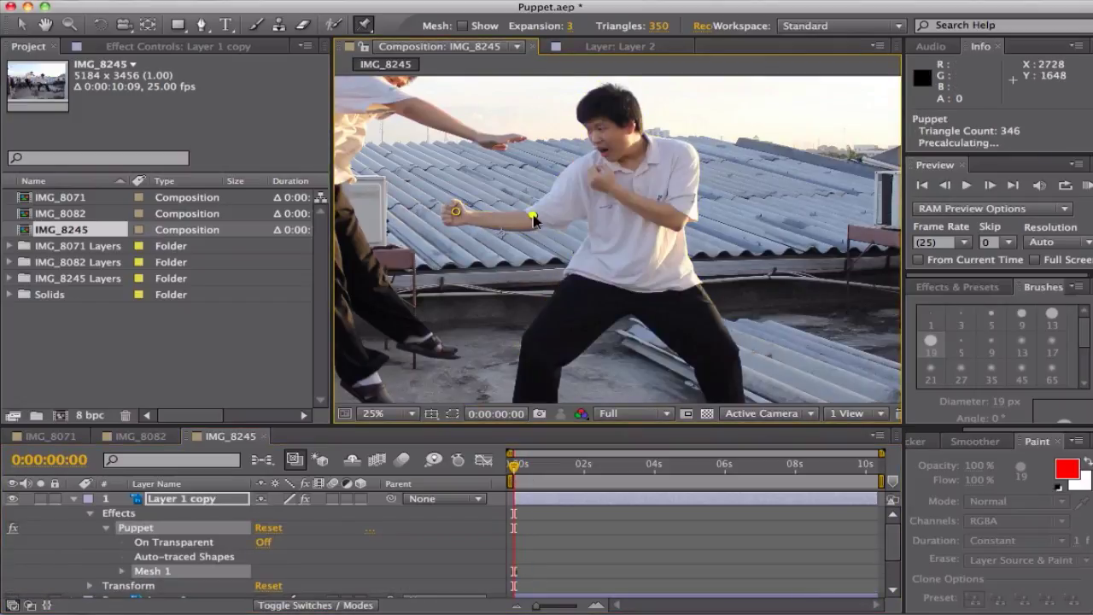
left_click(583, 181)
Add Puppet pins to both ankles and both knees of the man in Layer 1 copy
left_click_drag(605, 300, 570, 209)
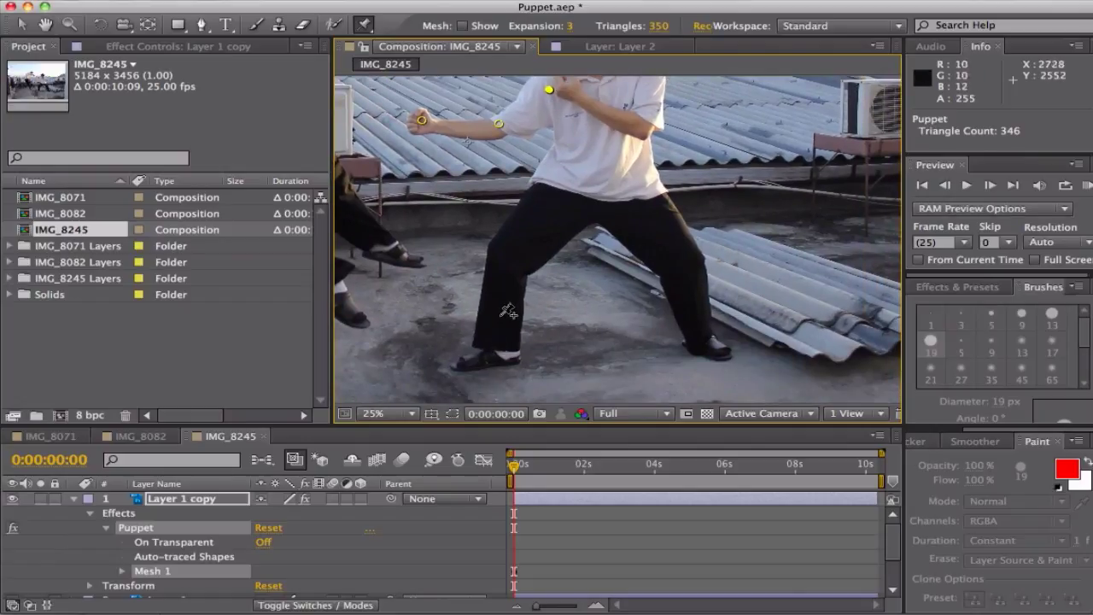
left_click(500, 334)
left_click(702, 334)
left_click(684, 259)
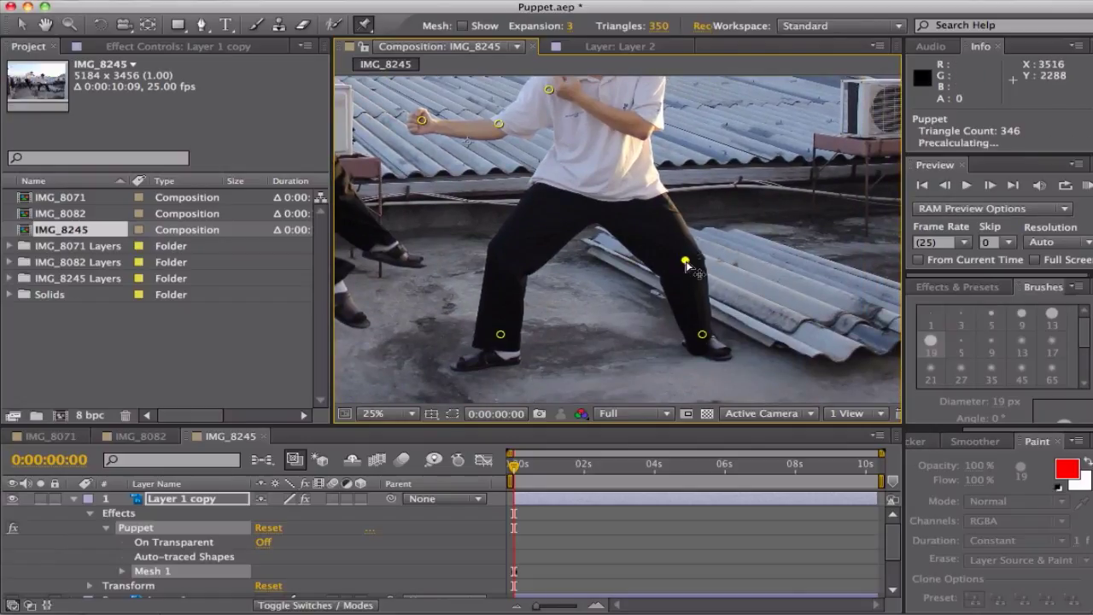
left_click(509, 254)
Add Puppet pins to the man's waist and head in Layer 1 copy
left_click_drag(597, 175, 592, 263)
left_click(593, 267)
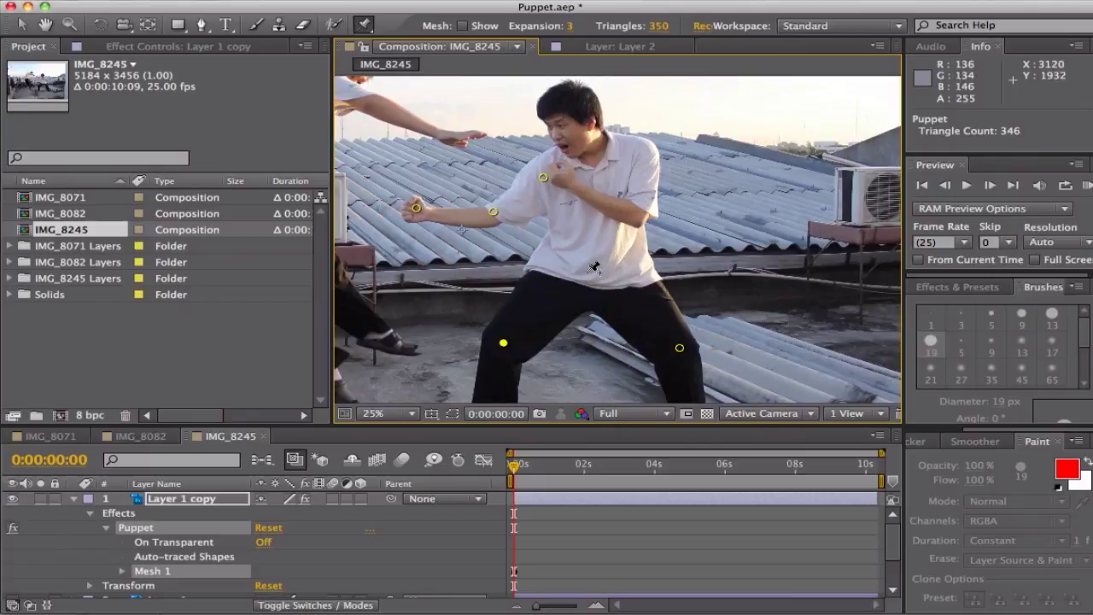
left_click(570, 107)
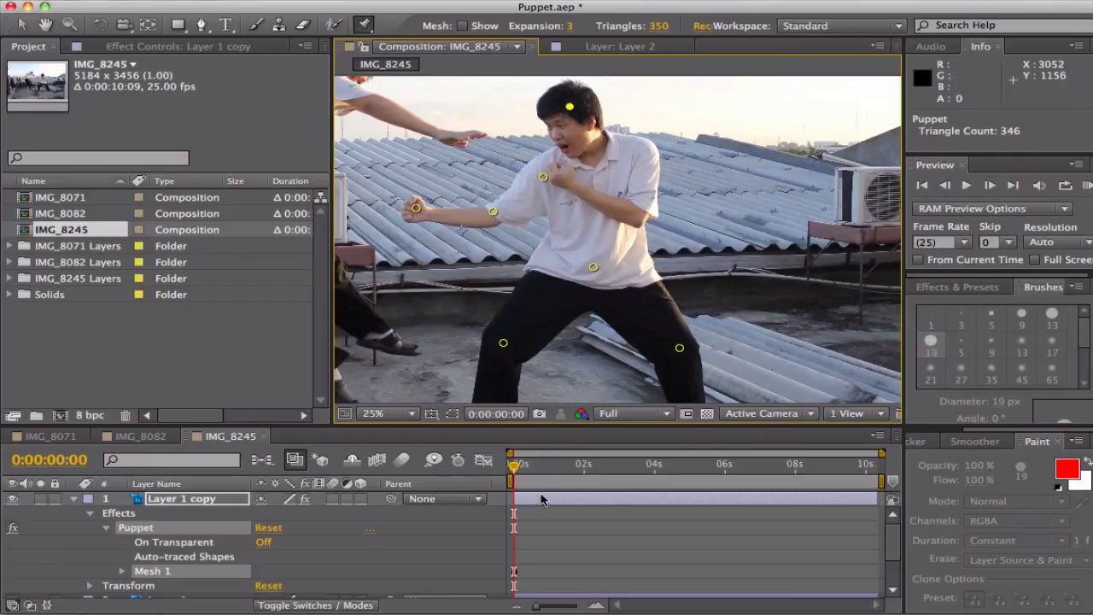
At 0:00:04:01, move the Puppet pins on the waist, shoulder, elbow, fist and head slightly downward
left_click(655, 466)
left_click_drag(594, 267, 595, 275)
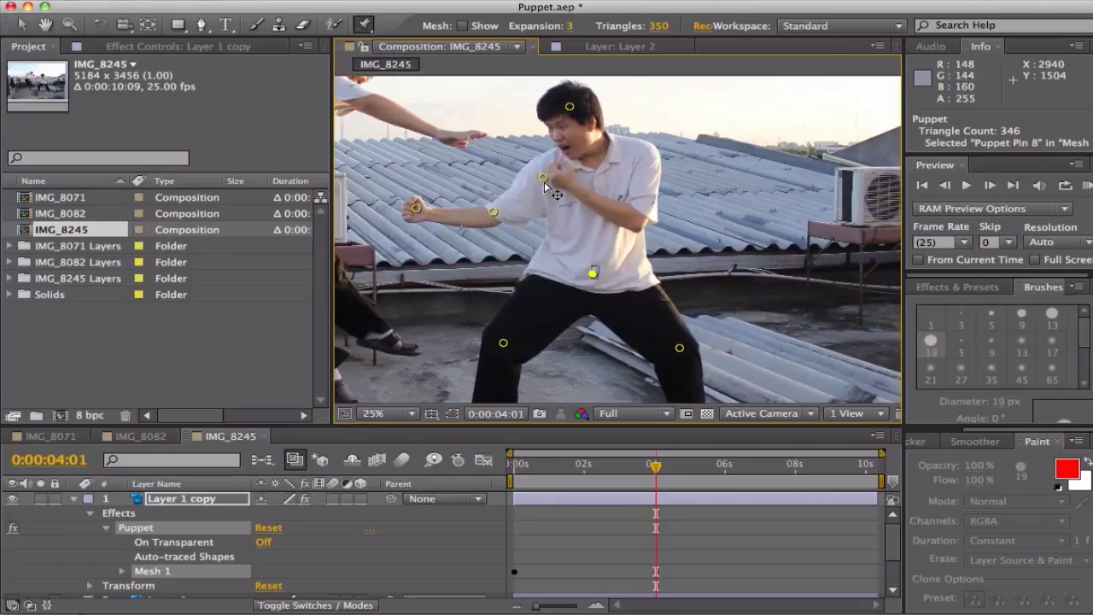
left_click_drag(543, 177, 496, 224)
left_click_drag(416, 207, 416, 216)
left_click_drag(570, 107, 568, 114)
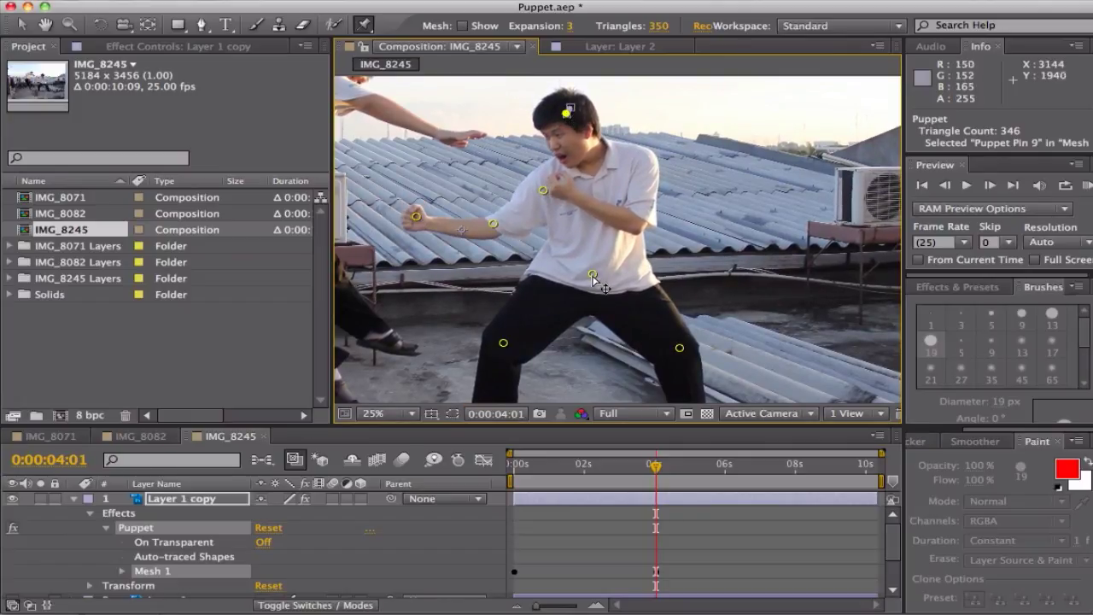
Lower the waist pin a little more and shift both knee pins slightly down to deepen the man's stance
left_click_drag(592, 274, 591, 281)
left_click_drag(503, 344, 497, 348)
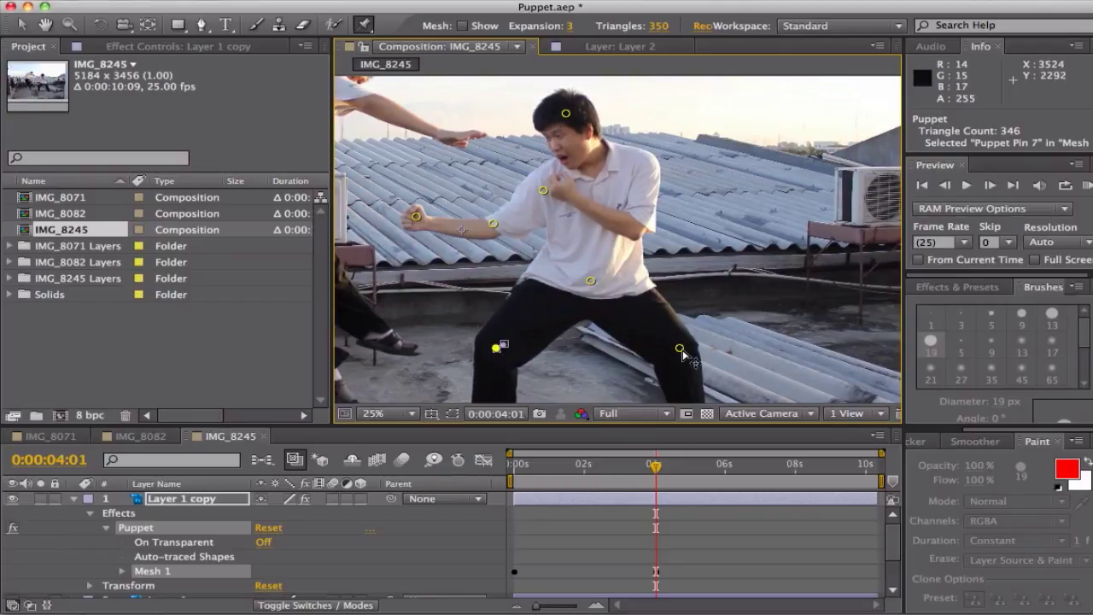
left_click_drag(680, 349, 680, 358)
Examine the man's lowered stance around 0:00:04:01 and expand Layer 1 copy's Mesh 1 Deform pins to show the Puppet Pin 6 keyframes
key("space")
left_click_drag(690, 302, 700, 244)
scroll(700, 247, "down", 2)
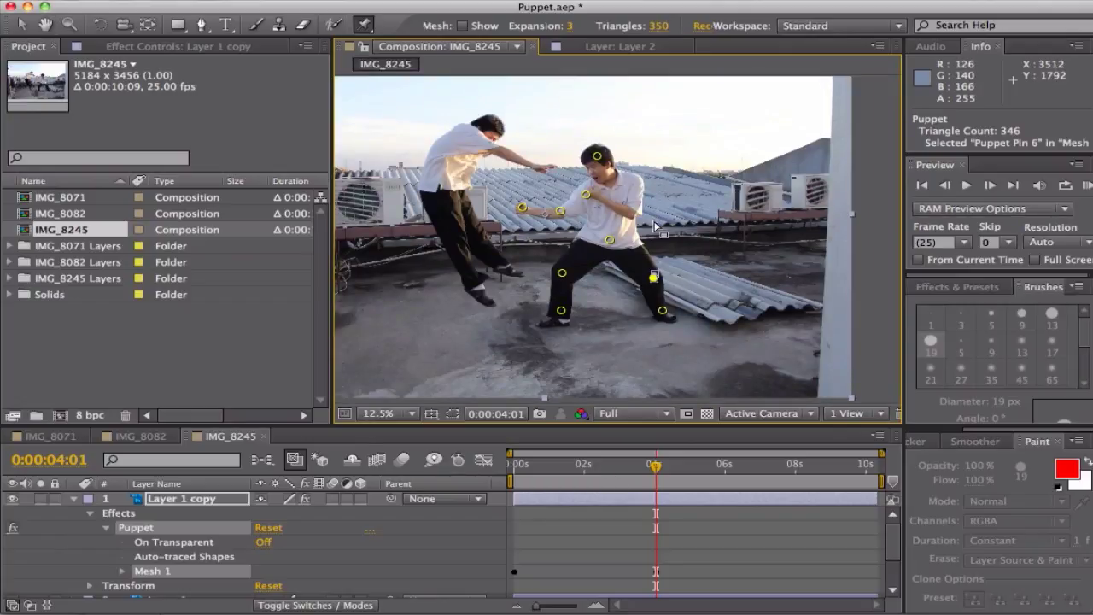
key("z")
left_click_drag(461, 132, 703, 344)
mouse_move(656, 468)
left_mouse_down()
mouse_move(548, 470)
mouse_move(658, 468)
left_mouse_up()
left_click(654, 468)
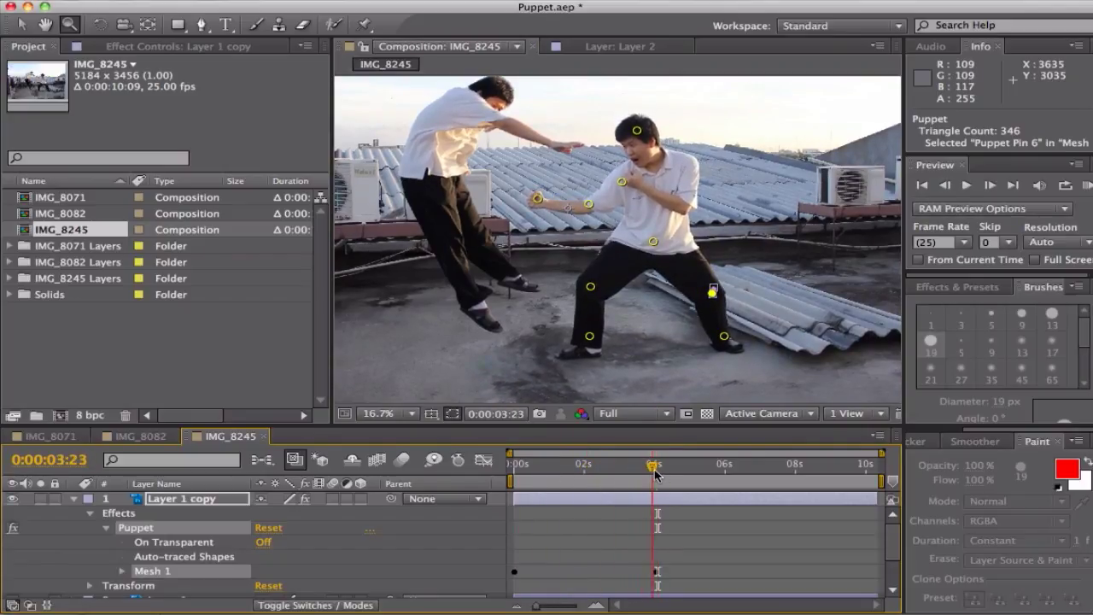
left_click(122, 570)
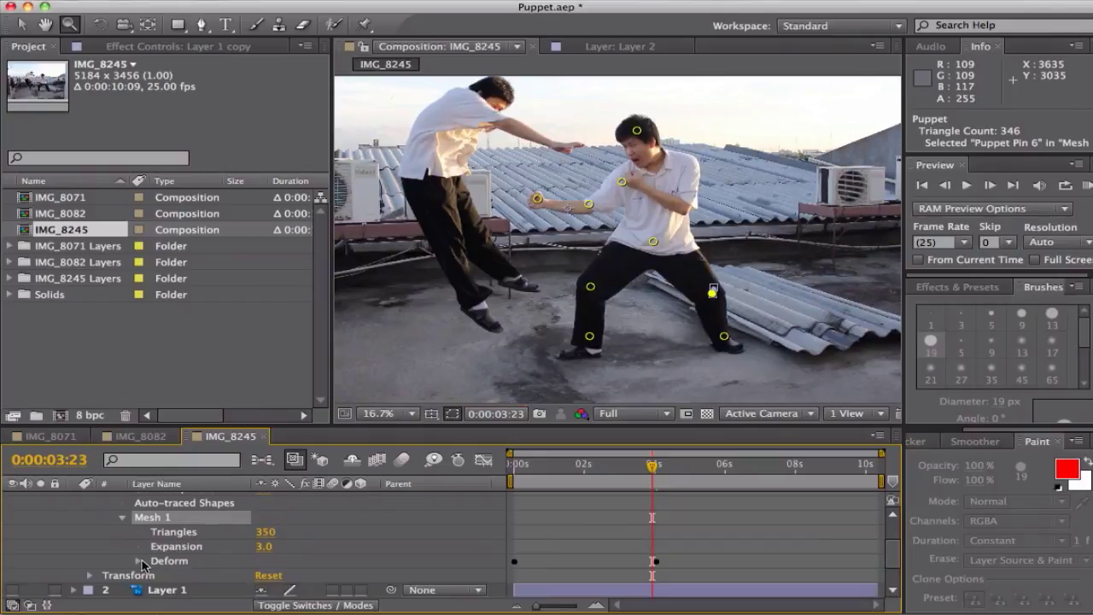
left_click(146, 567)
left_click(156, 556)
At 0:00:04:01, lower the Puppet pin on the standing man's outstretched fist slightly
left_click(657, 468)
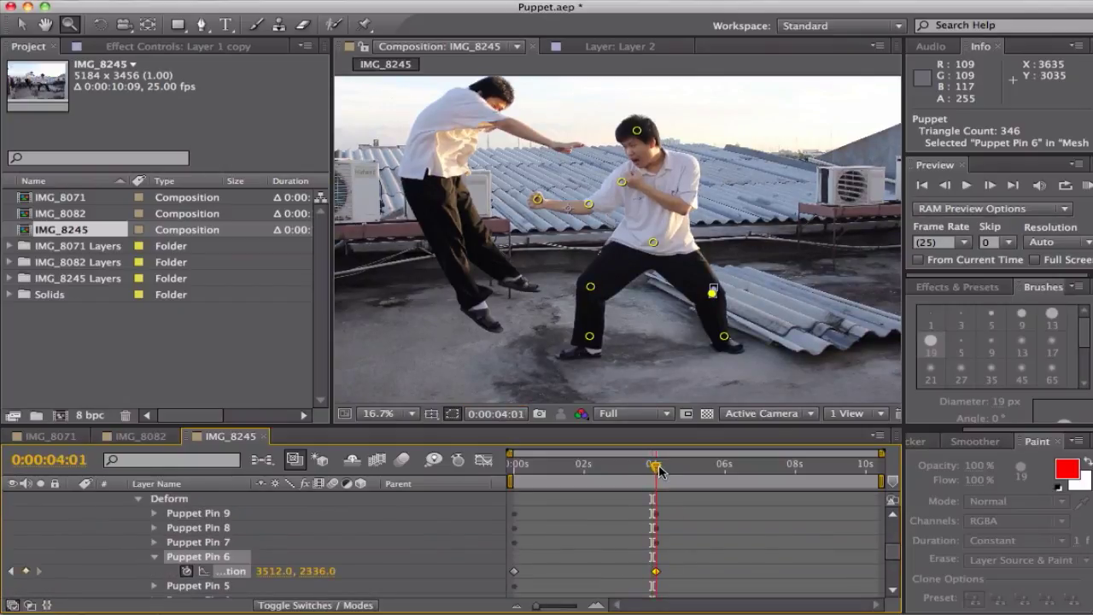
key("super+p")
left_click_drag(537, 200, 539, 211)
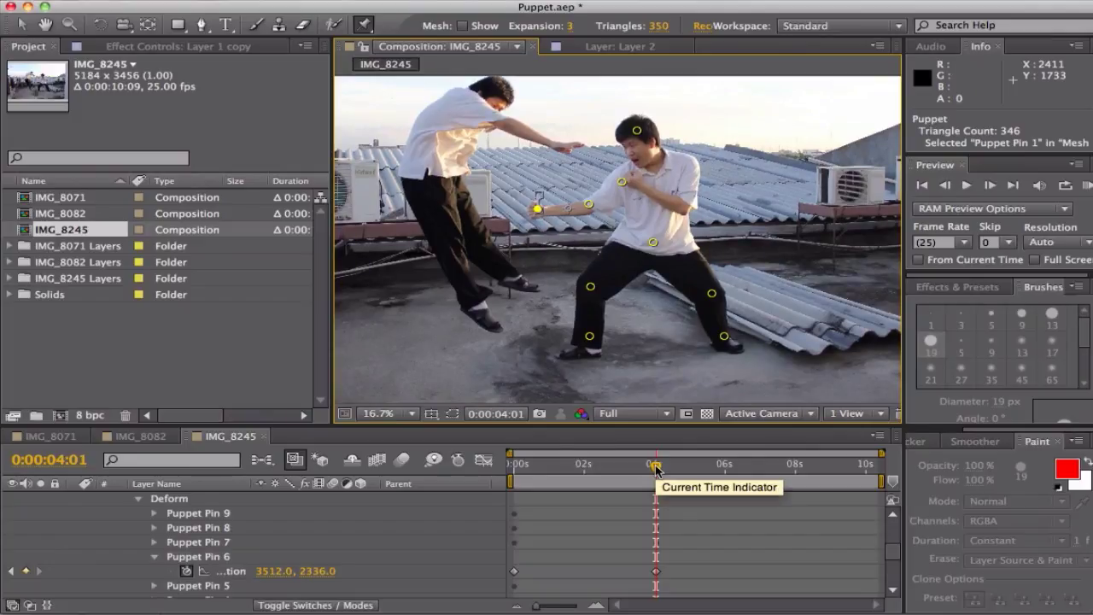
mouse_move(656, 468)
left_mouse_down()
mouse_move(559, 468)
mouse_move(657, 469)
left_mouse_up()
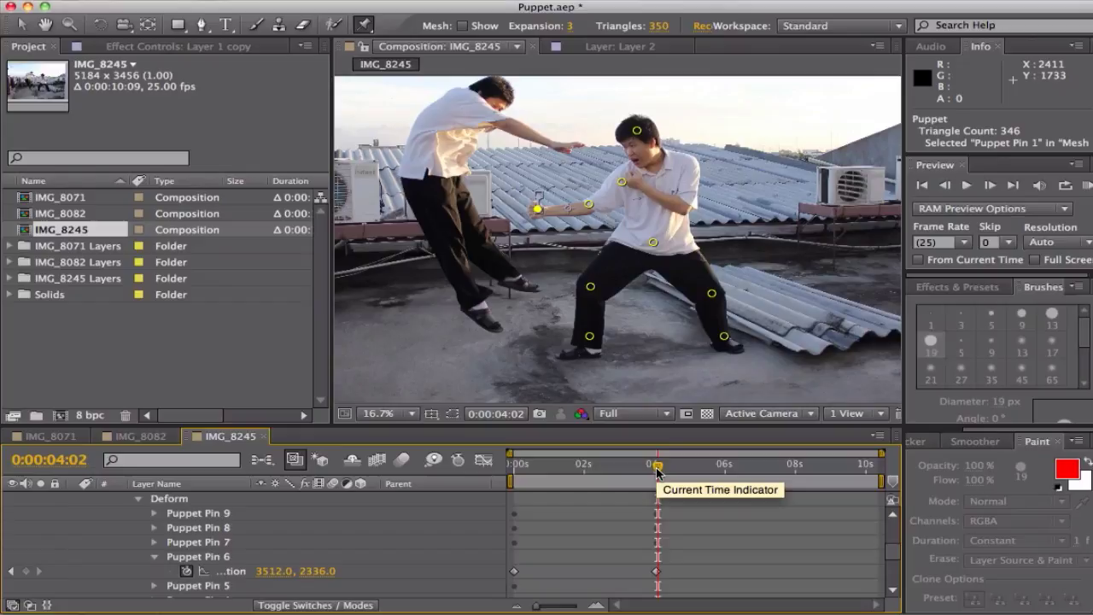
At 0:00:00:00, add Puppet pins to the leaping man's wrist, shoulder, waist and both feet in Layer 0 copy
scroll(396, 517, "up", 5)
left_click(88, 514)
left_click(73, 499)
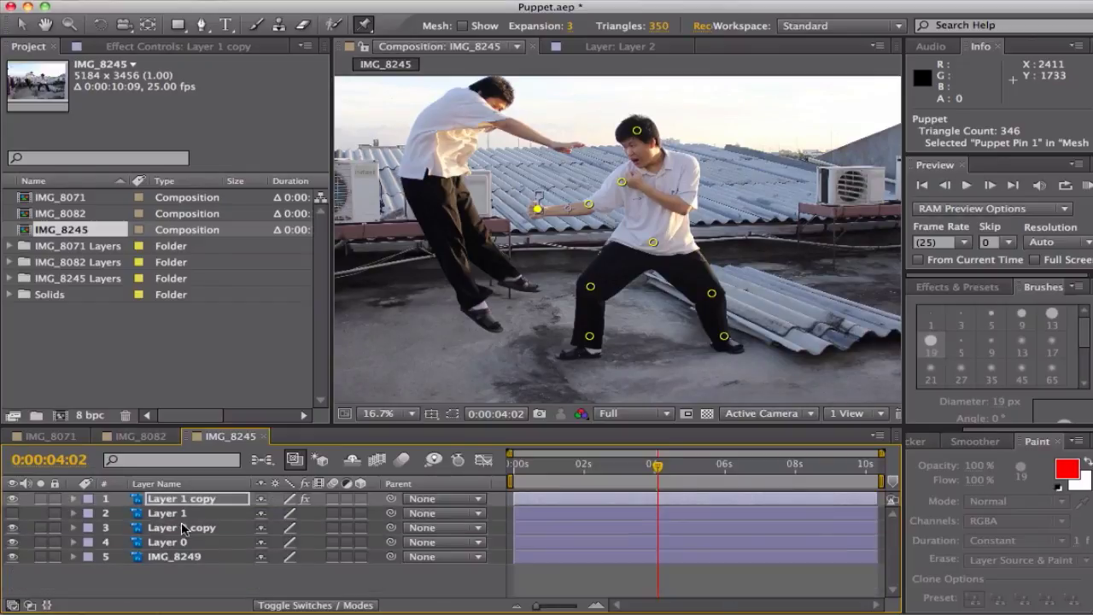
left_click(182, 528)
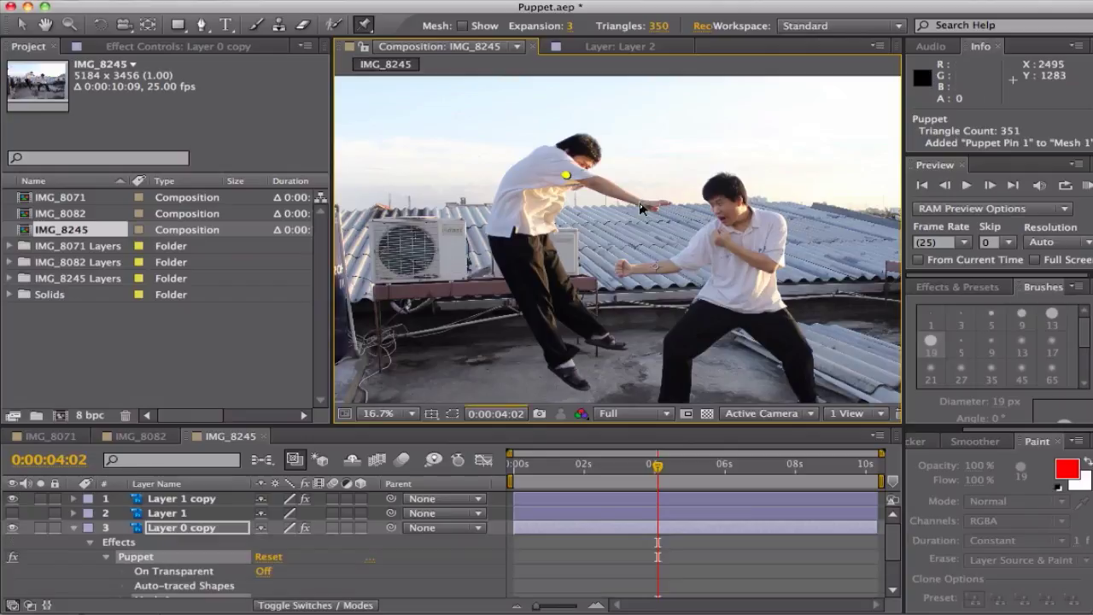
key("super+z")
left_click(513, 467)
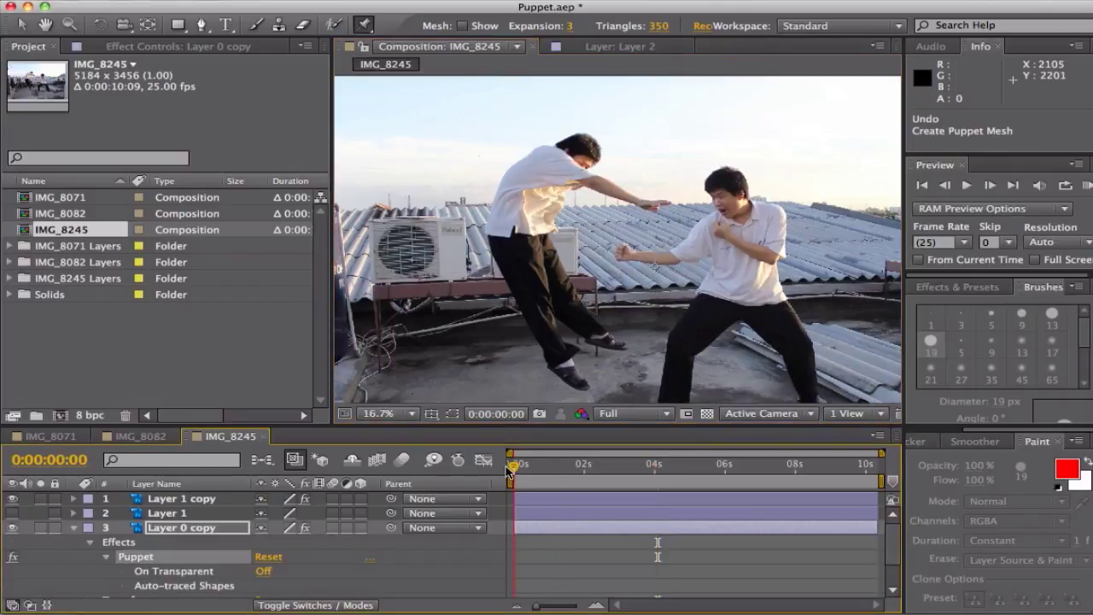
left_click(631, 197)
left_click(552, 165)
left_click(519, 215)
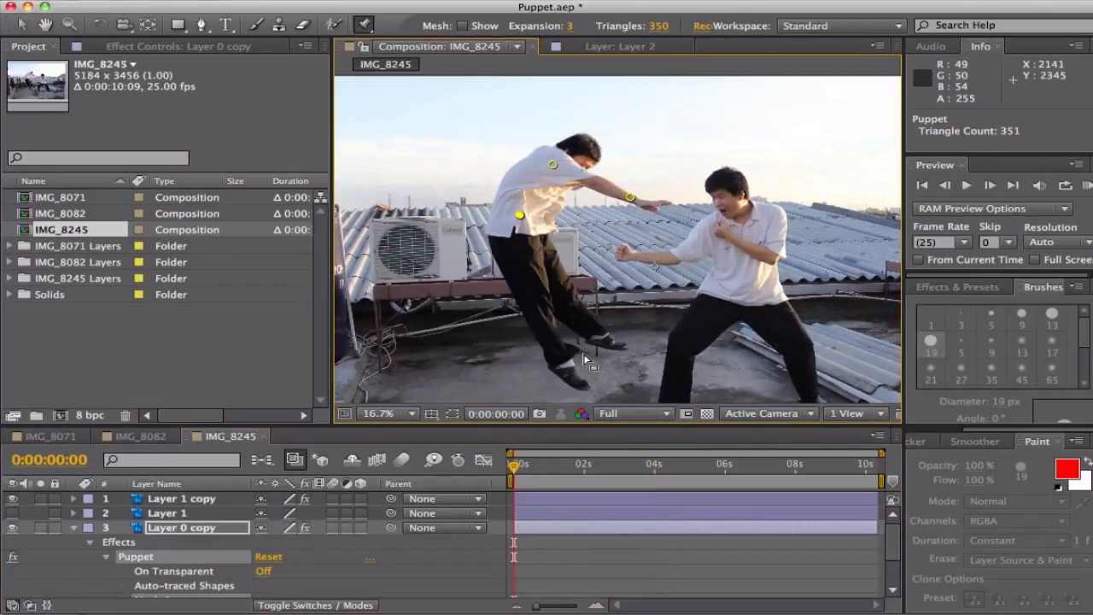
left_click(571, 369)
left_click(612, 345)
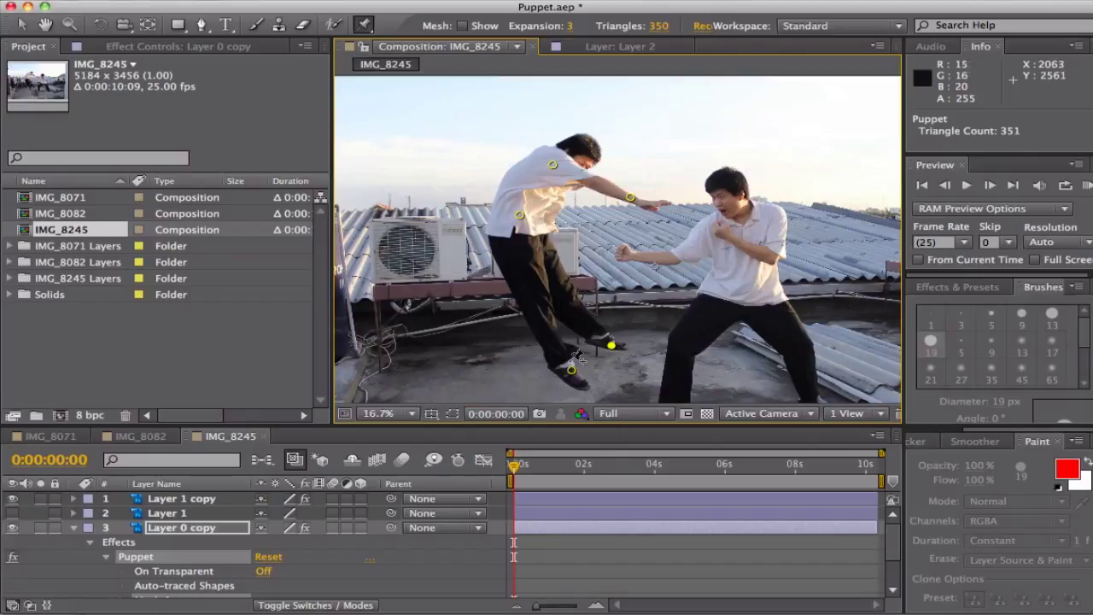
At 0:00:04:01, lower the leaping man's wrist pin and shift his foot pins slightly toward the opponent
left_click(654, 465)
left_click_drag(630, 198, 624, 212)
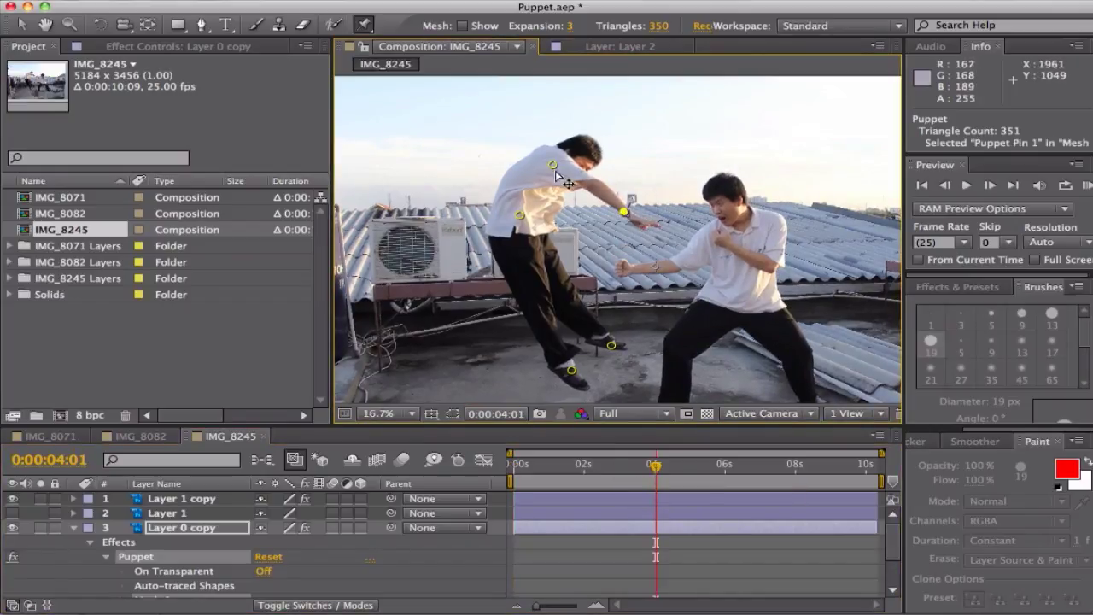
left_click_drag(570, 369, 586, 357)
mouse_move(653, 470)
left_mouse_down()
mouse_move(526, 468)
mouse_move(653, 470)
left_mouse_up()
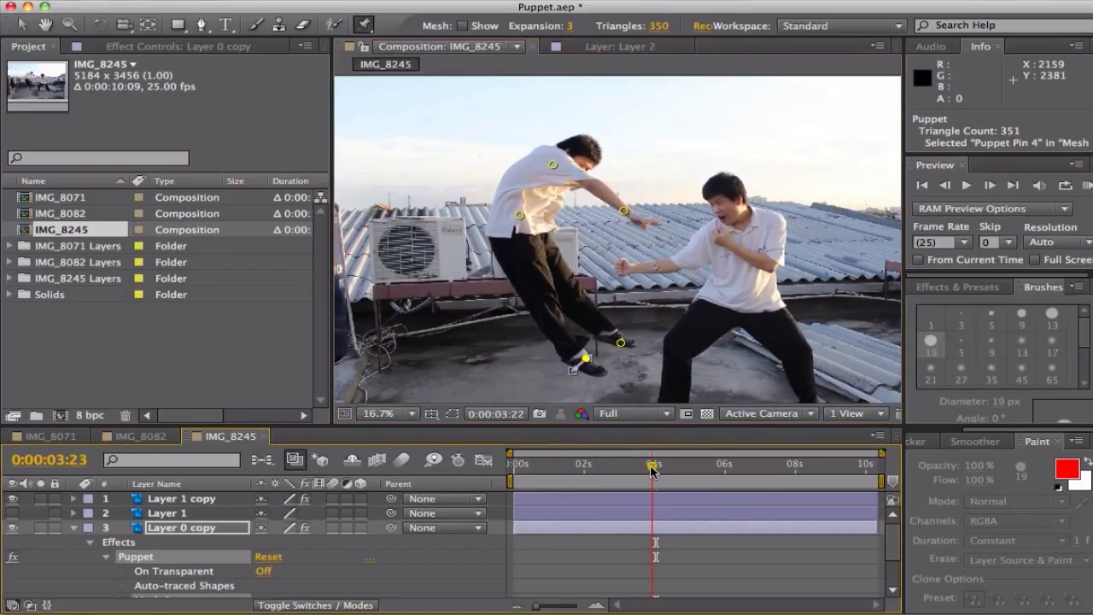
Keyframe Layer 0 copy's Position at 0:00:00:00 and move the layer up and left to 2478.0, 1650.0 at 0:00:04:00
key("p")
left_click(122, 542)
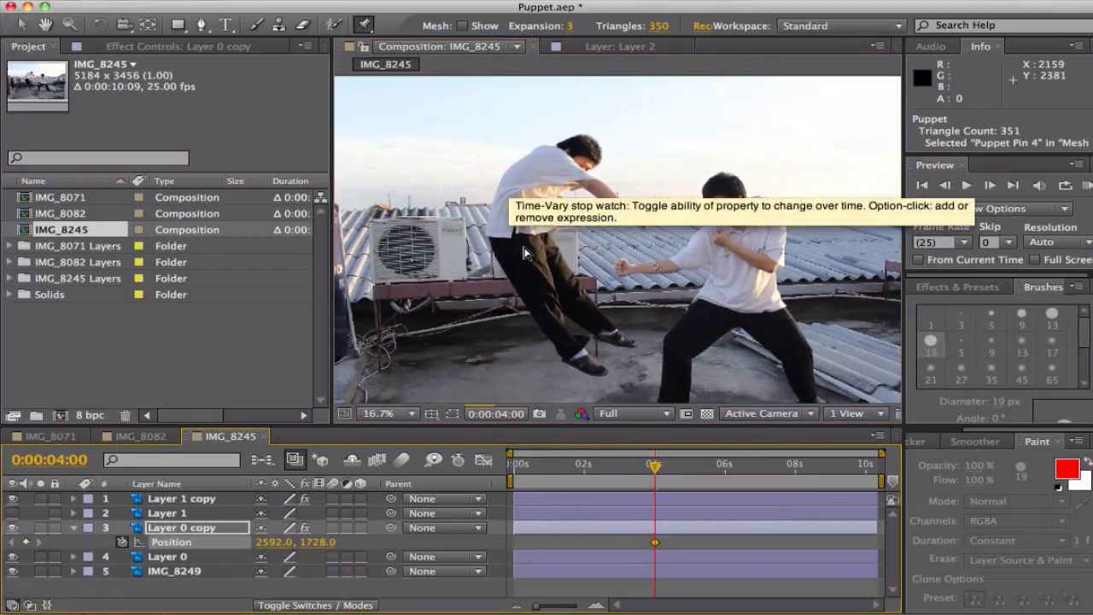
left_click_drag(655, 542, 520, 541)
key("v")
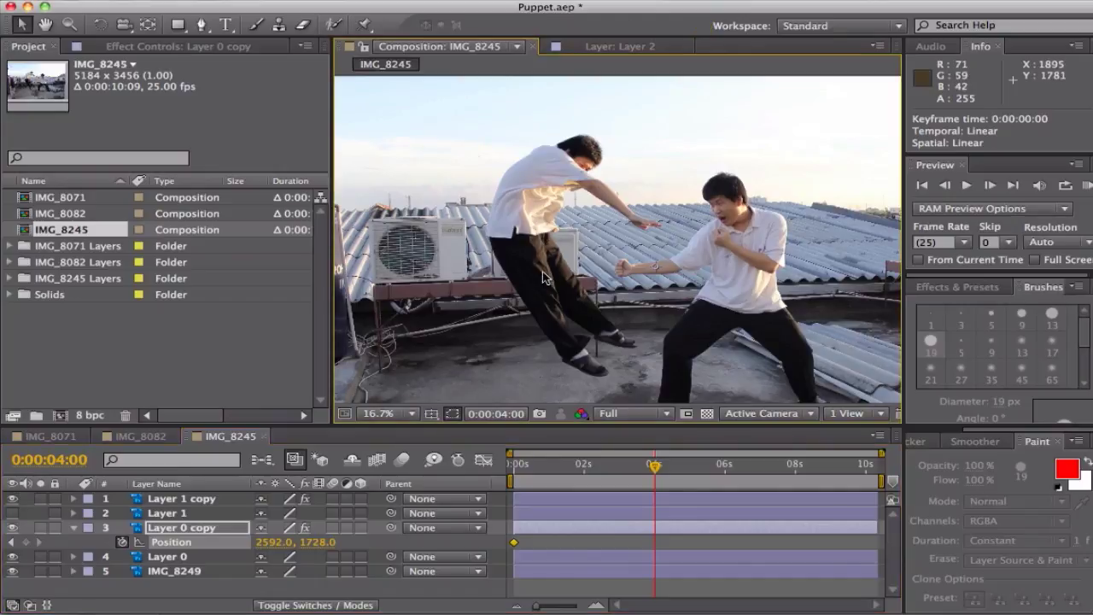
left_click_drag(510, 267, 494, 256)
Keyframe Layer 0 copy's Rotation at 0° at 0:00:00:00 and set it to +4.7° at 0:00:04:00
key("r")
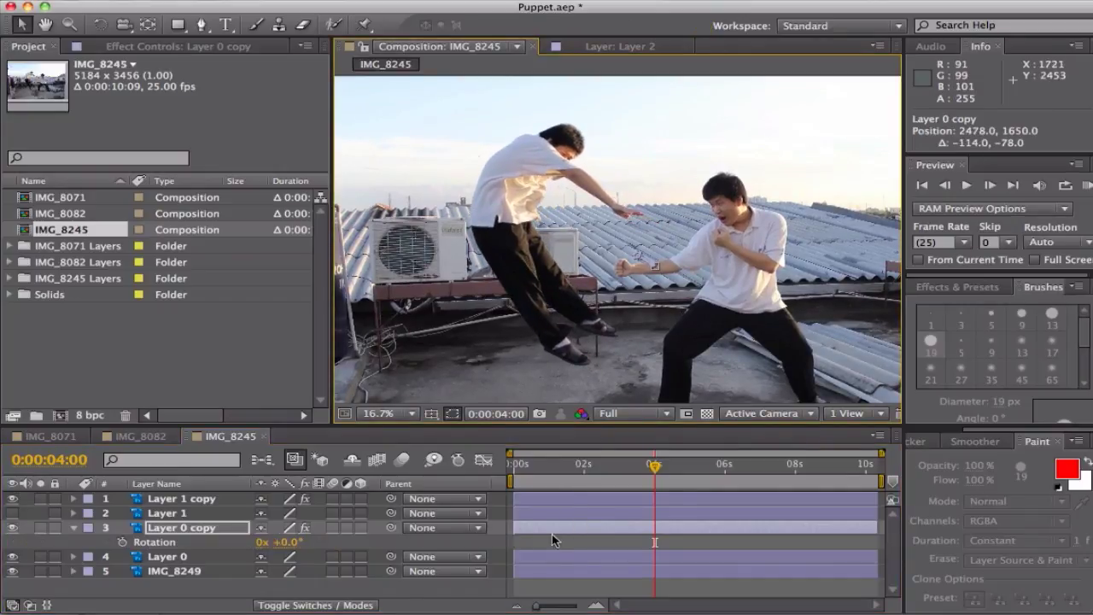
left_click(123, 541)
left_click_drag(654, 541, 514, 542)
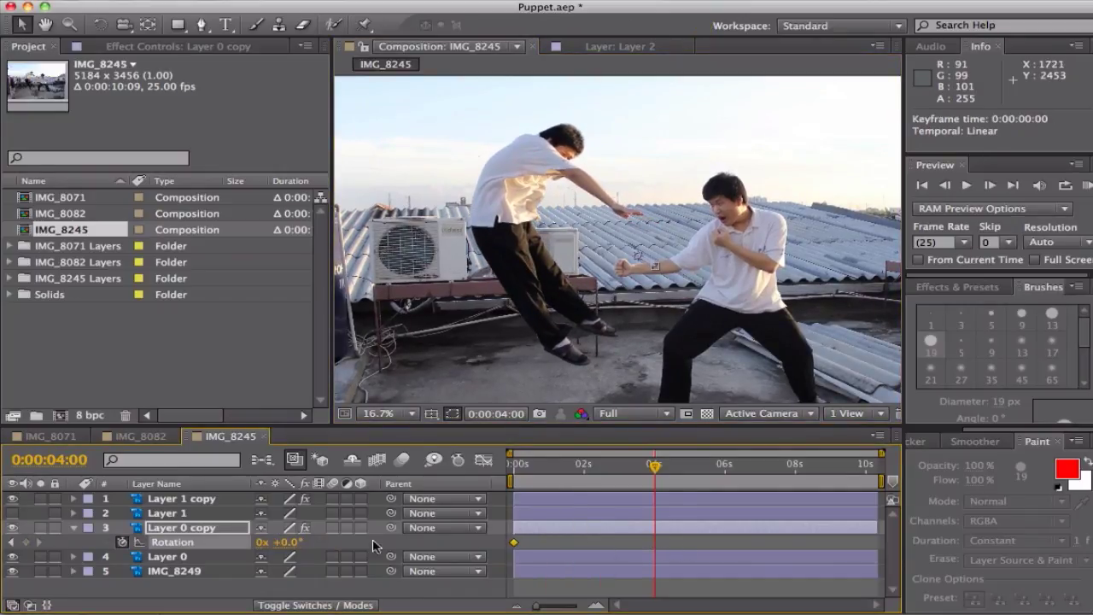
left_click_drag(286, 543, 295, 543)
End the work area just after 0:00:04:00 and preview the motion of both fighters with the Puppet pins shown
mouse_move(654, 469)
left_mouse_down()
mouse_move(528, 474)
mouse_move(659, 467)
mouse_move(644, 471)
left_mouse_up()
key("n")
key("space")
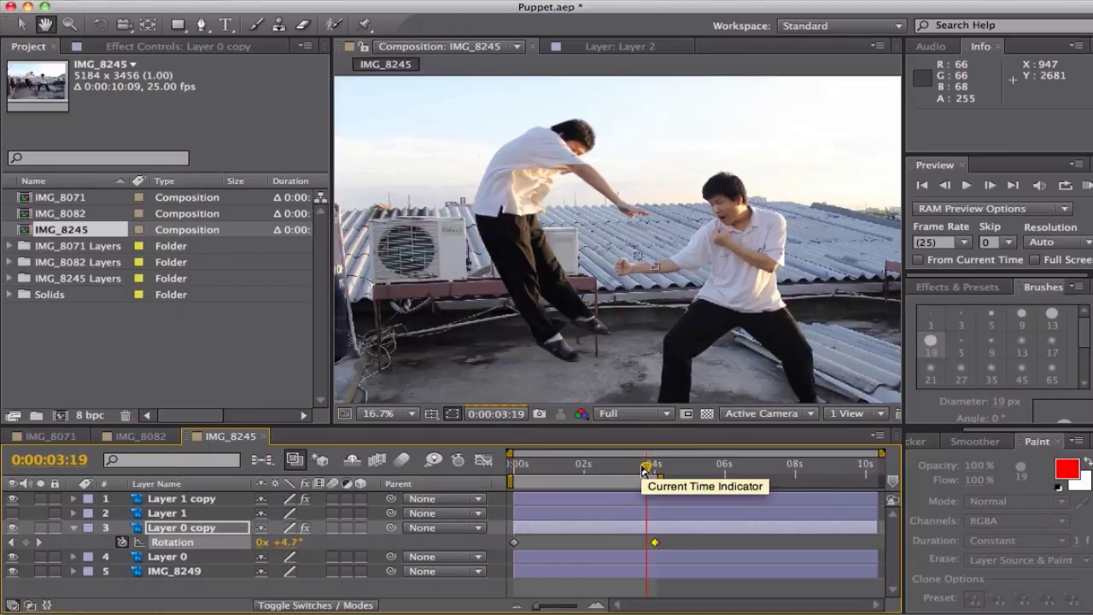
key("space")
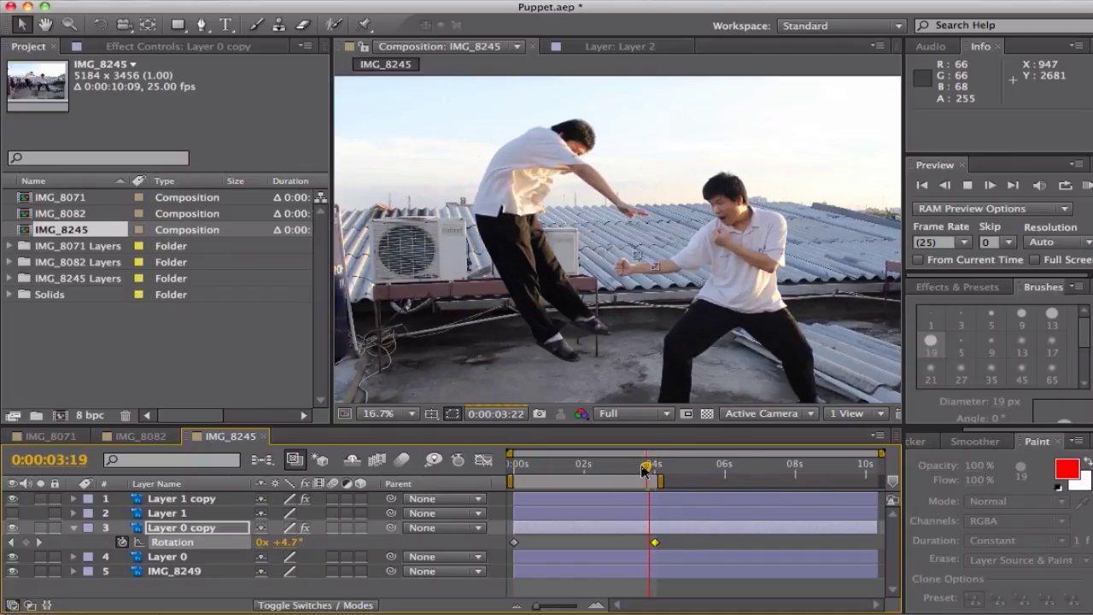
key("space")
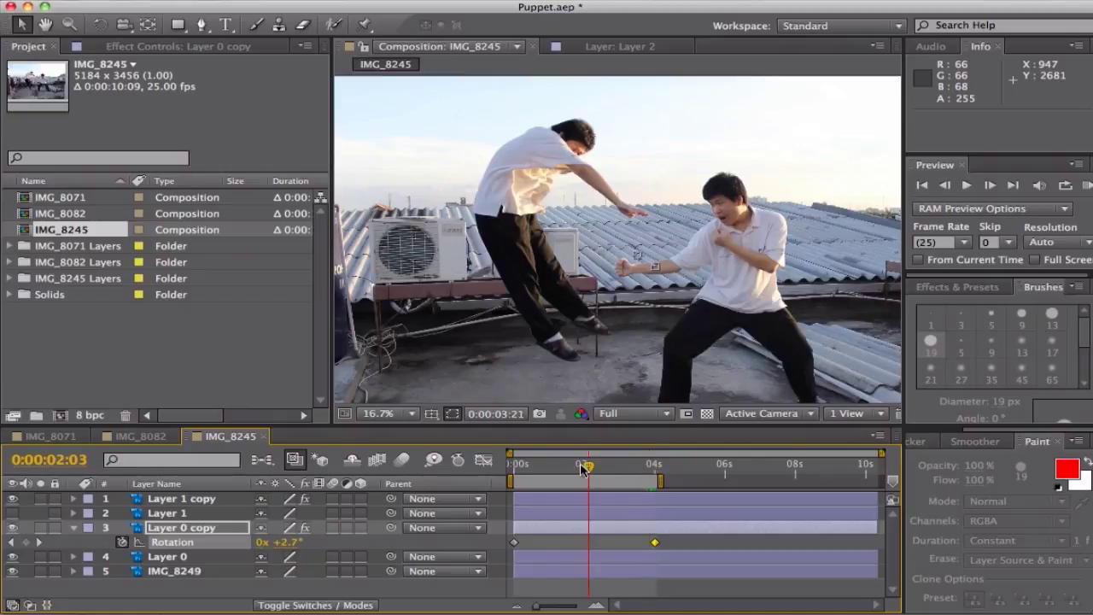
left_click_drag(584, 468, 658, 466)
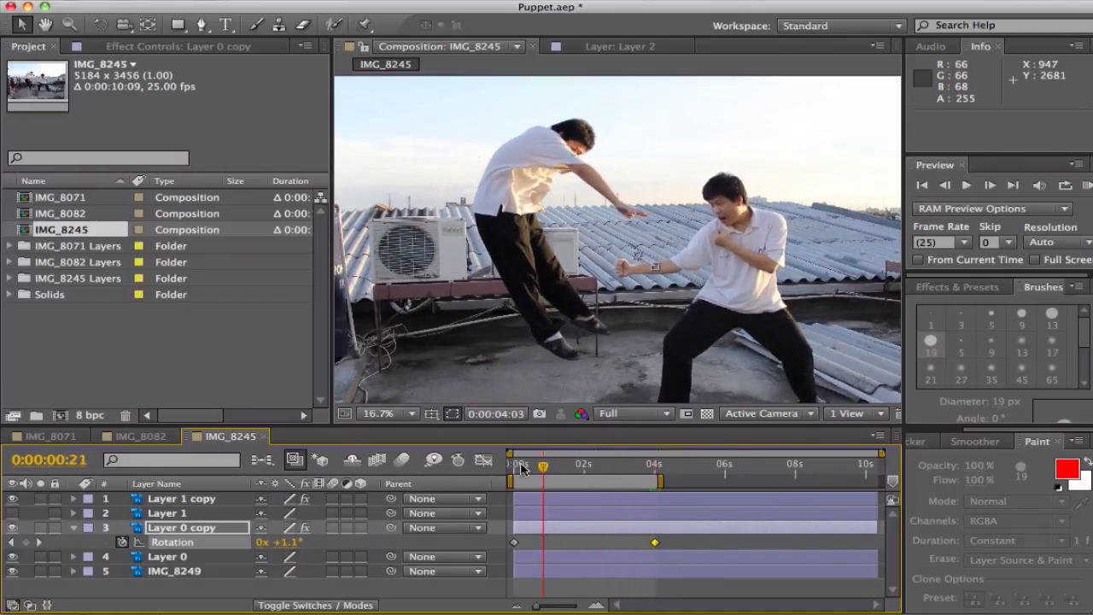
left_click_drag(523, 469, 633, 466)
key("ctrl+p")
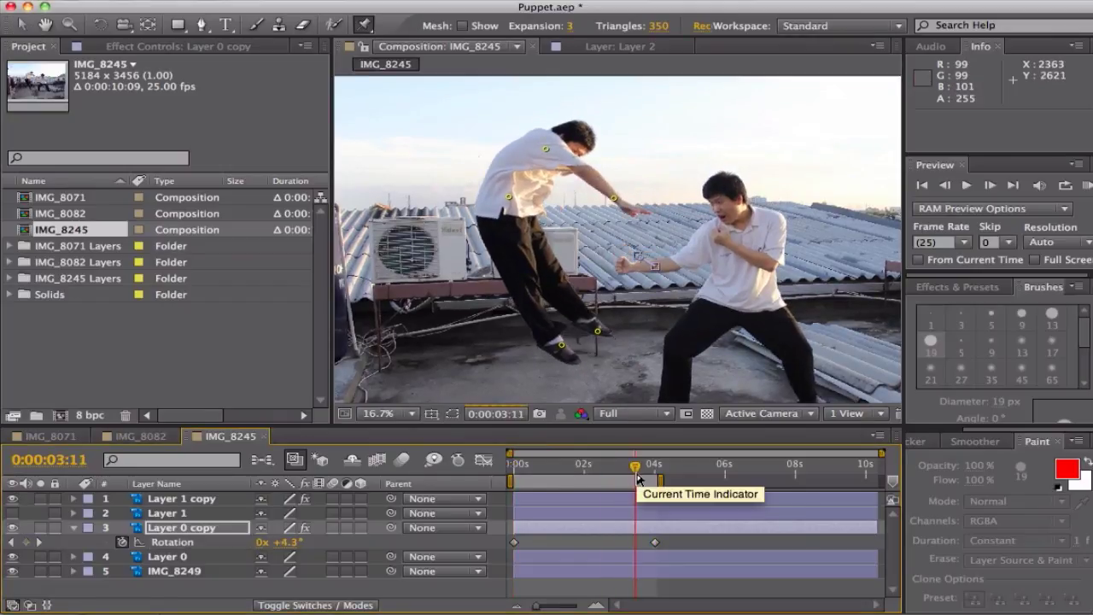
Create a white solid measuring 1728 × 1152 px above Layer 1 copy
left_click(190, 510)
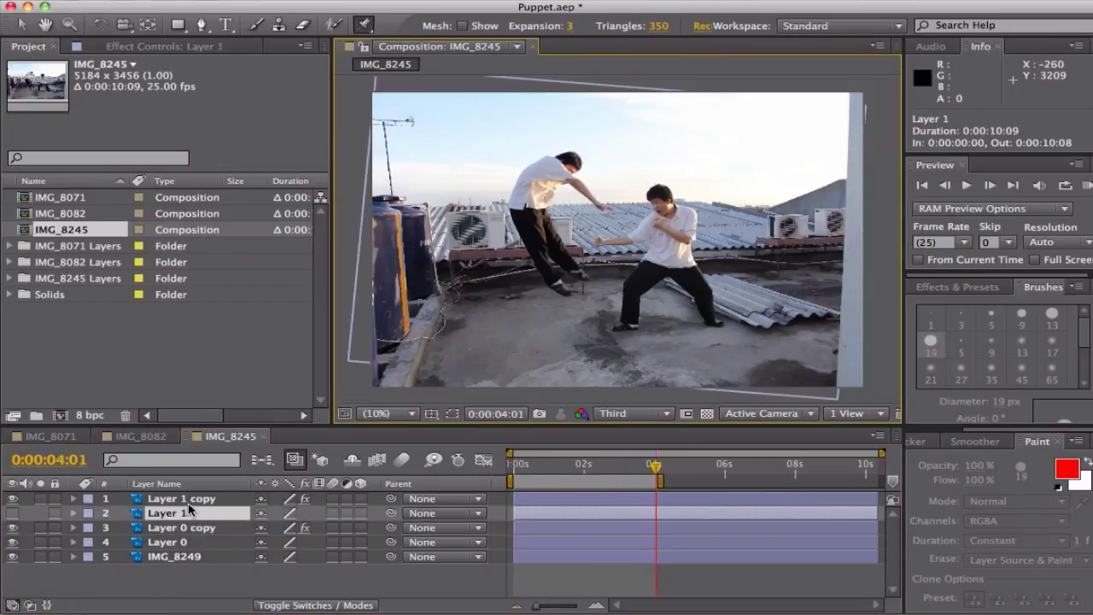
left_click(188, 504)
key("ctrl+y")
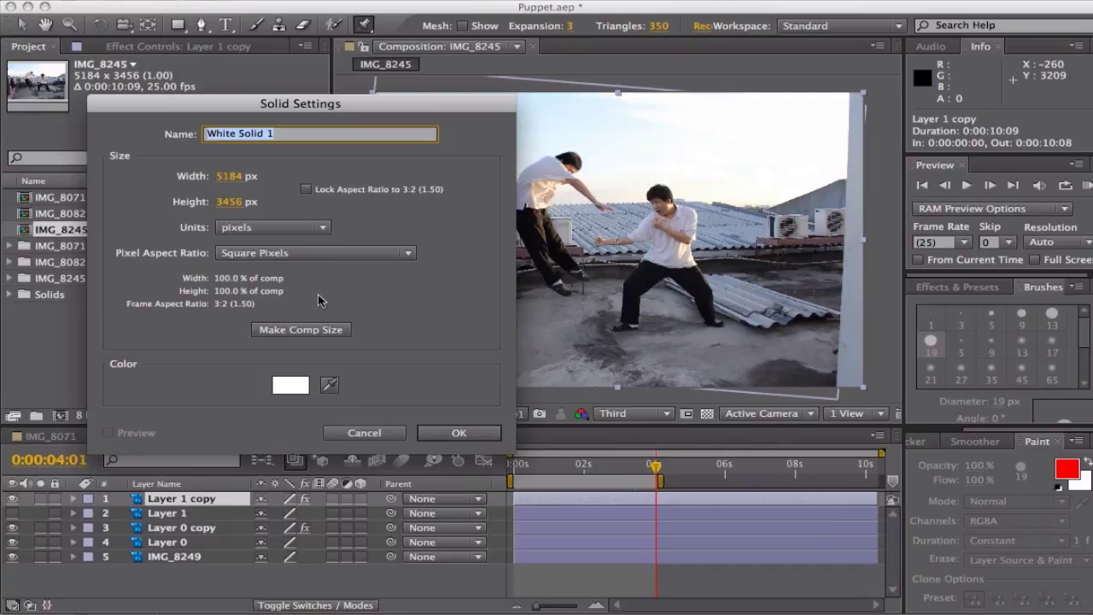
left_click(229, 176)
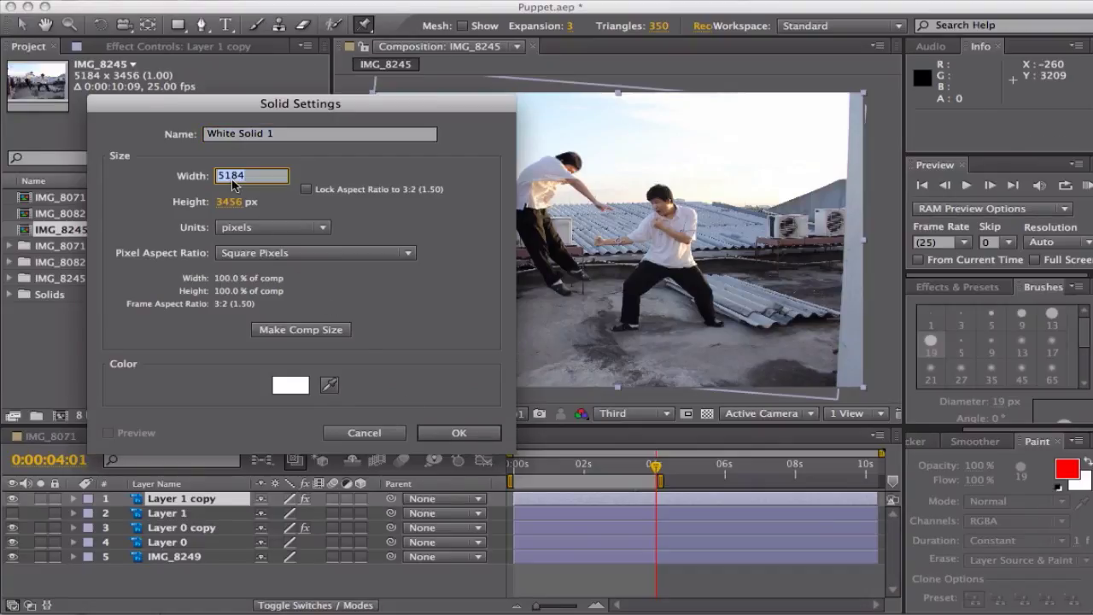
type("1728")
key("Return")
Apply an elliptical mask that fills the bounds of White Solid 1
left_click_drag(182, 31, 225, 64)
left_click(181, 33)
double_click(179, 28)
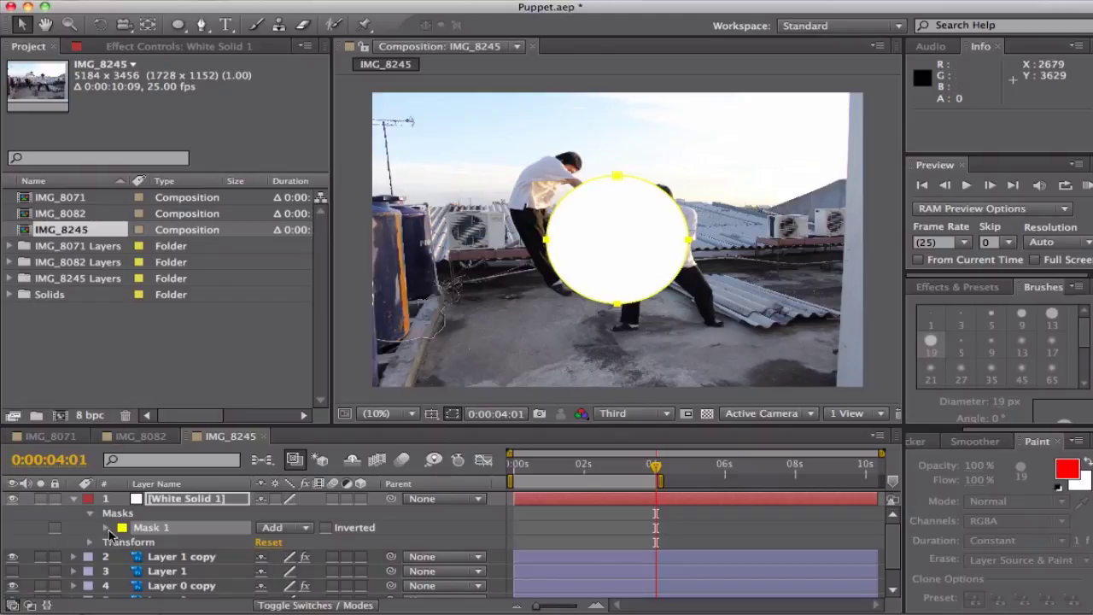
right_click(157, 536)
left_click(145, 527)
double_click(121, 518)
double_click(121, 519)
left_click(123, 530)
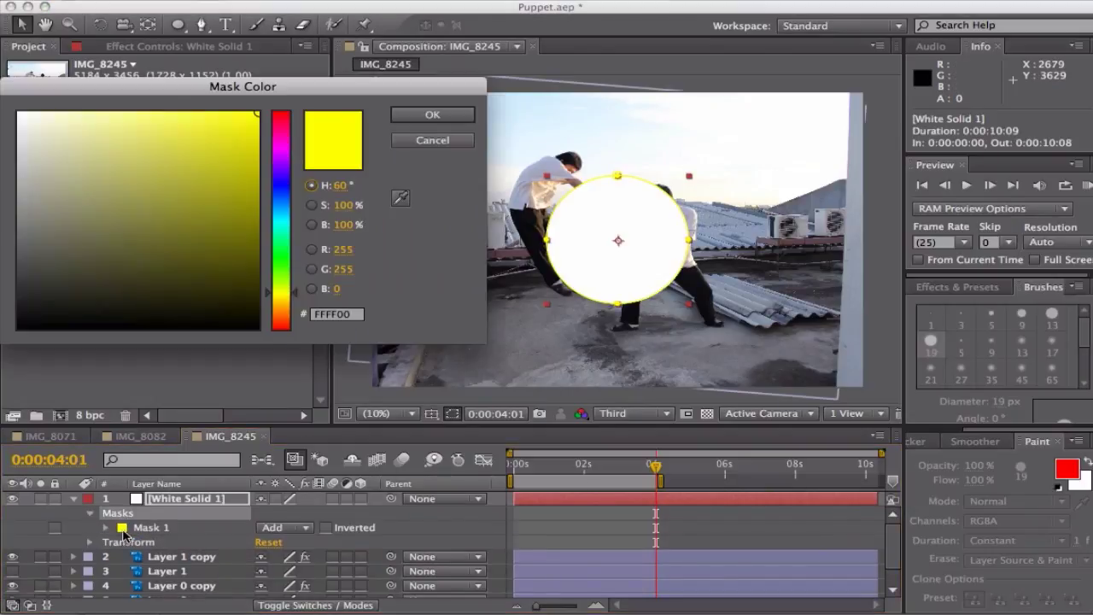
key("Return")
Duplicate Mask 1 on White Solid 1 and set the duplicate's mode to Subtract
left_click(151, 528)
key("ctrl+d")
left_click(287, 541)
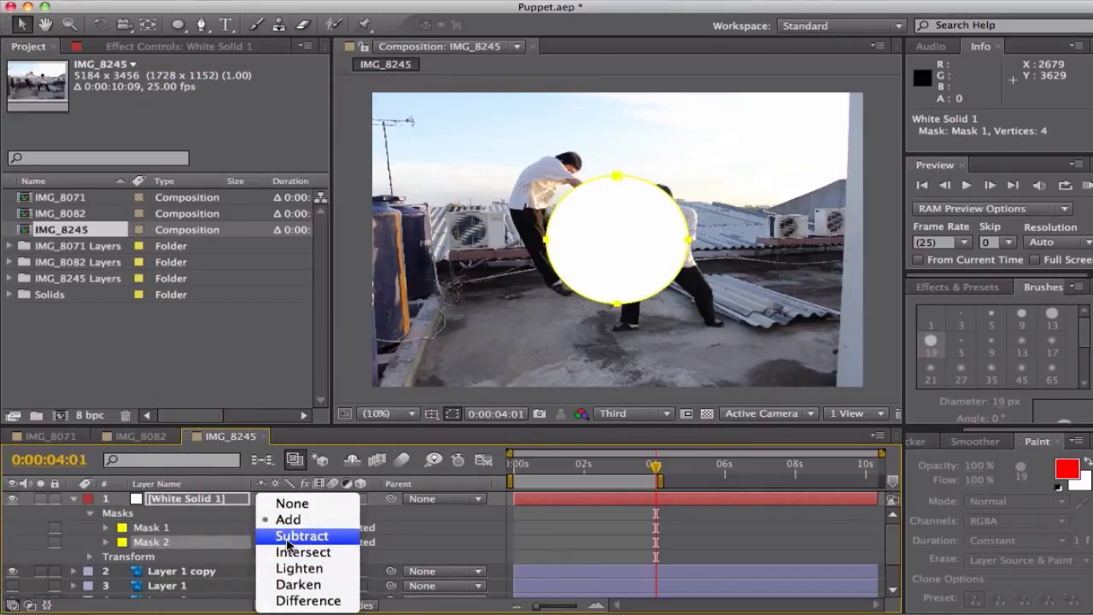
left_click(288, 540)
Set Mask 2's expansion to -252 pixels and its feather to 300 pixels to form a soft-edged ring
left_click(106, 542)
scroll(248, 566, "down", 2)
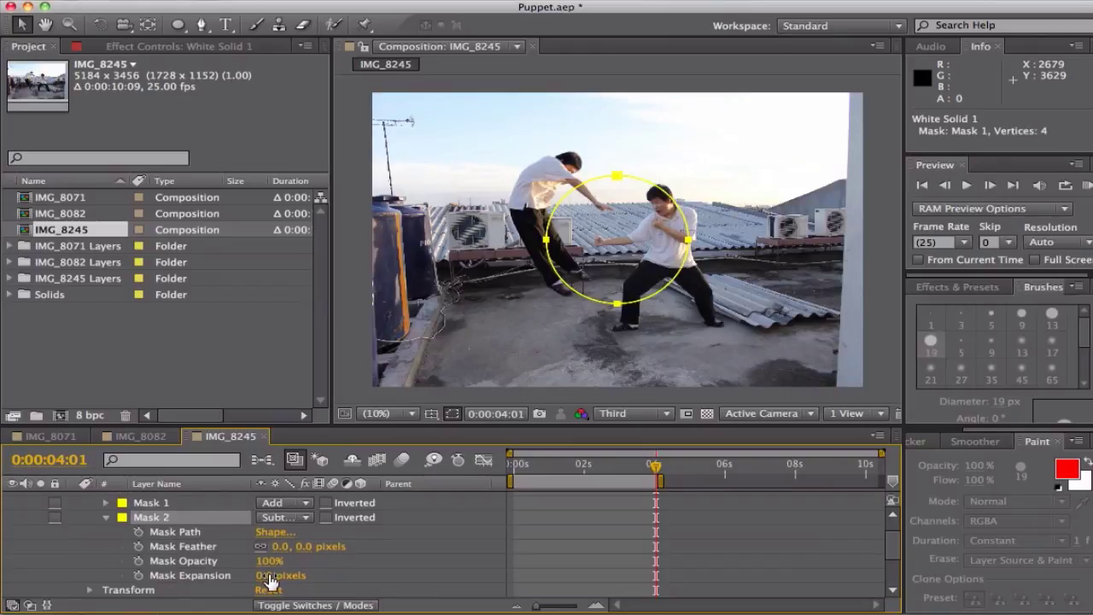
left_click_drag(269, 580, 62, 580)
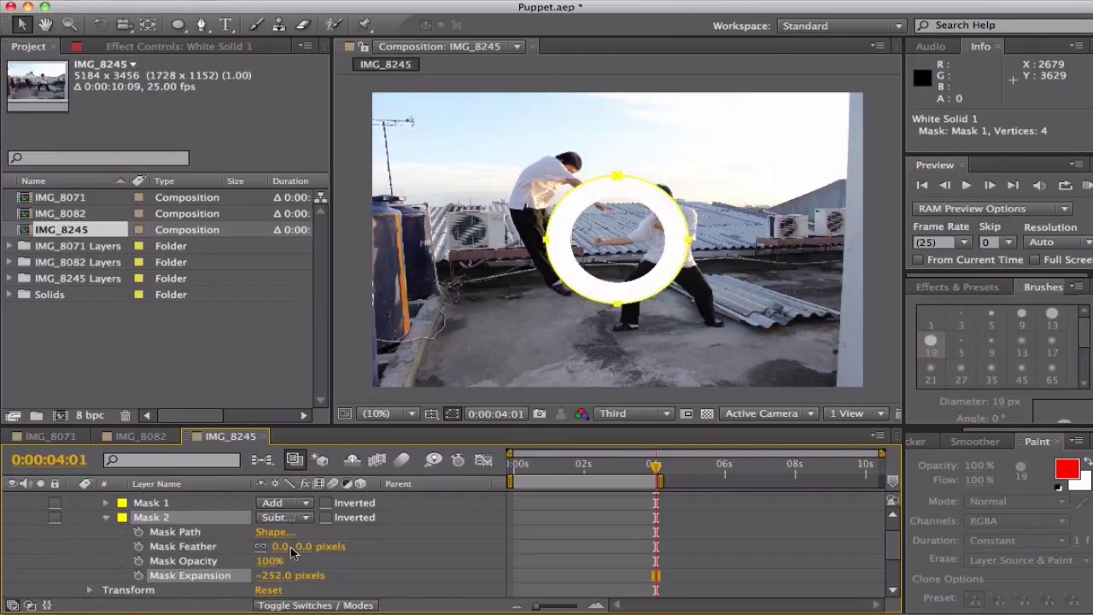
left_click_drag(293, 551, 595, 582)
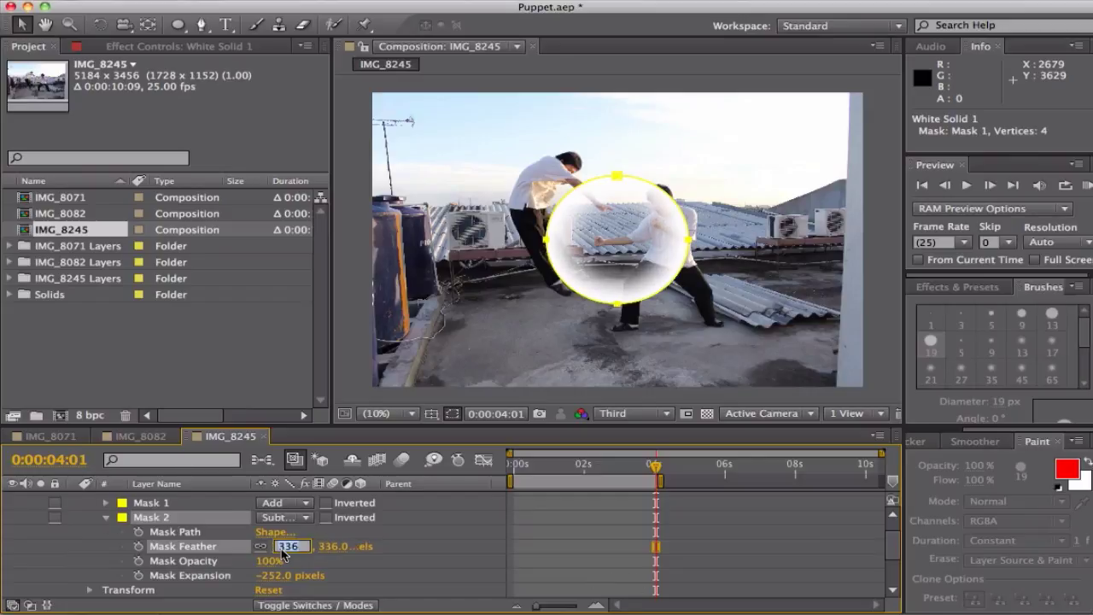
type("300")
key("Return")
Set Mask 1's feather to 50 pixels and collapse the properties of both masks
left_click(108, 502)
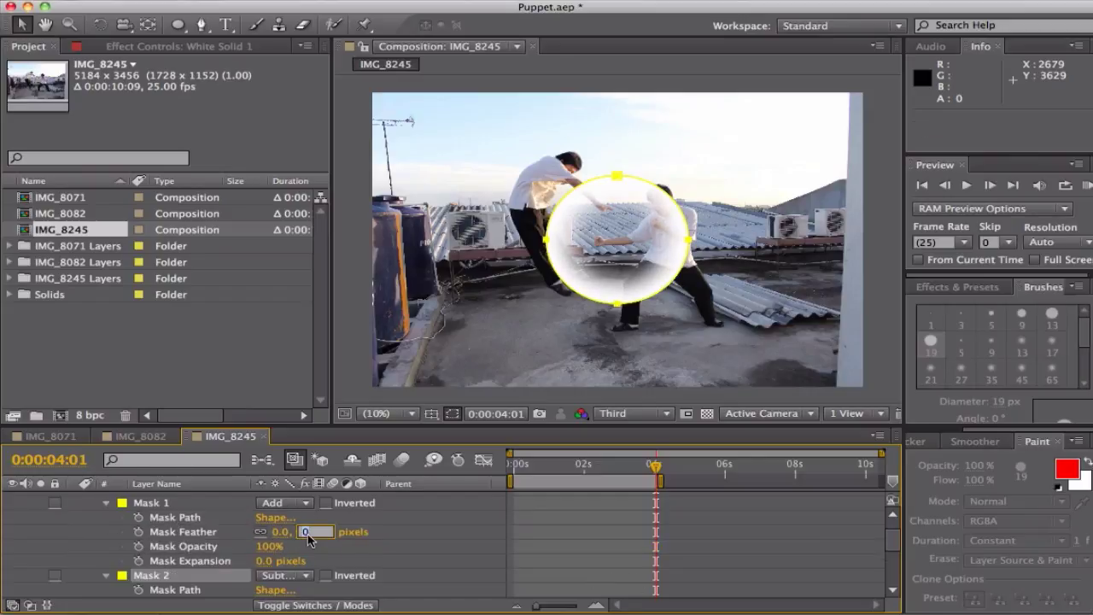
type("50")
key("Return")
left_click(382, 532)
left_click(106, 503)
left_click(106, 518)
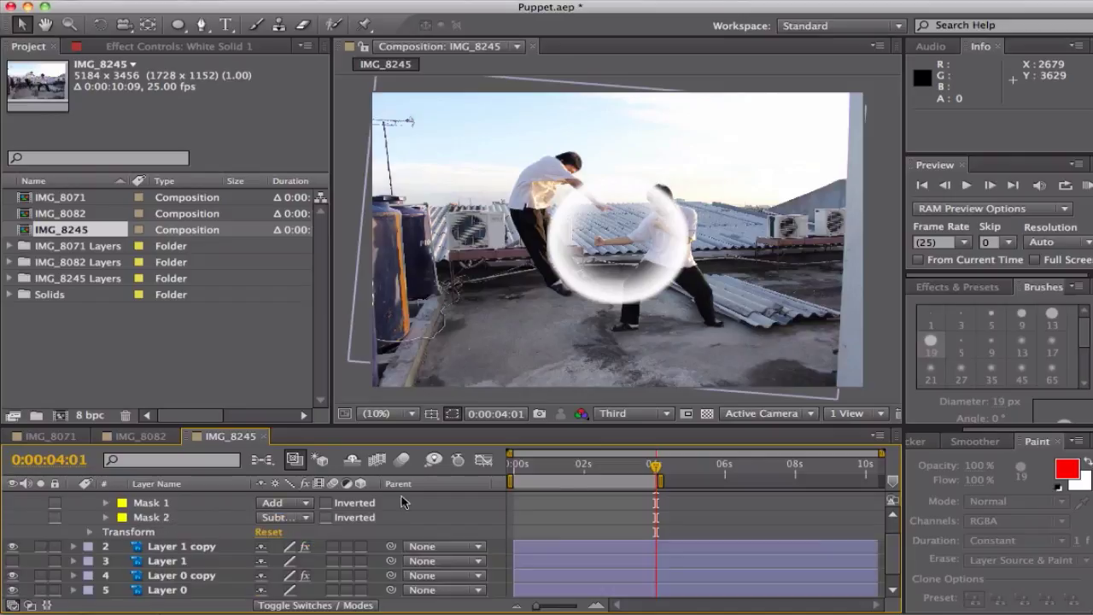
Move White Solid 1 directly below Layer 0 copy, and Layer 1 copy directly below White Solid 1
scroll(221, 535, "up", 2)
left_click_drag(206, 501, 200, 588)
scroll(200, 586, "up", 3)
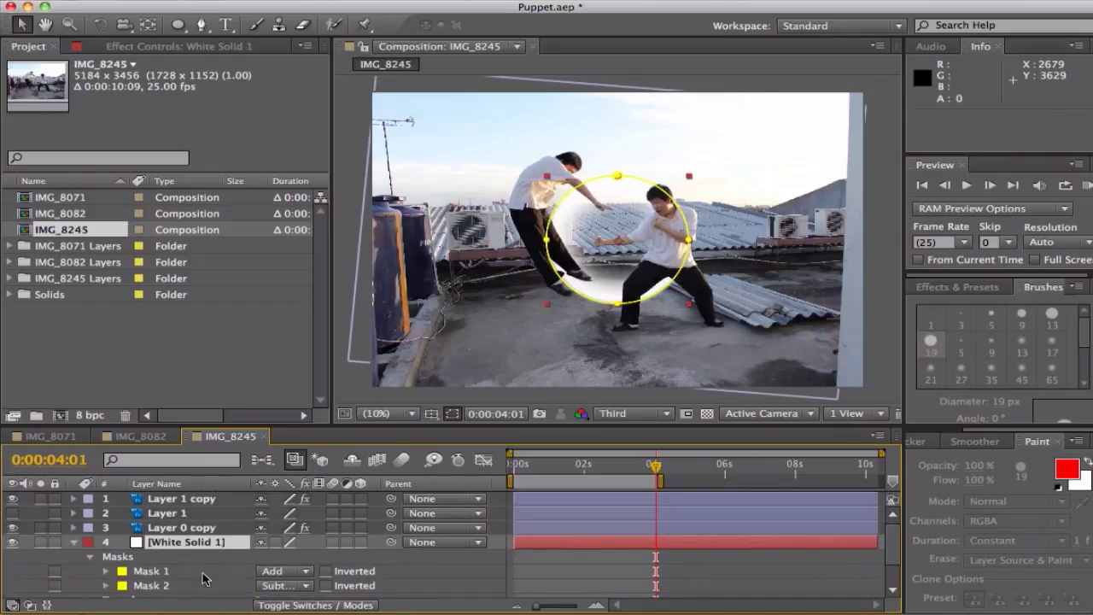
left_click_drag(184, 499, 205, 589)
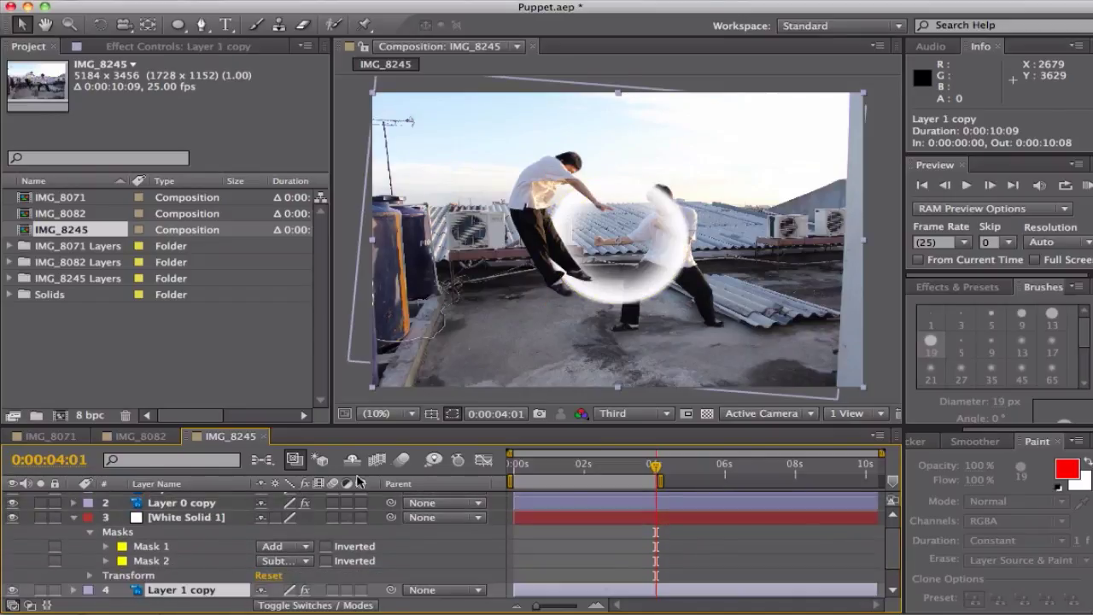
Move White Solid 1 directly above Layer 0 copy and collapse its properties
key("super+]")
left_click(203, 531)
key("super+]")
key("super+]")
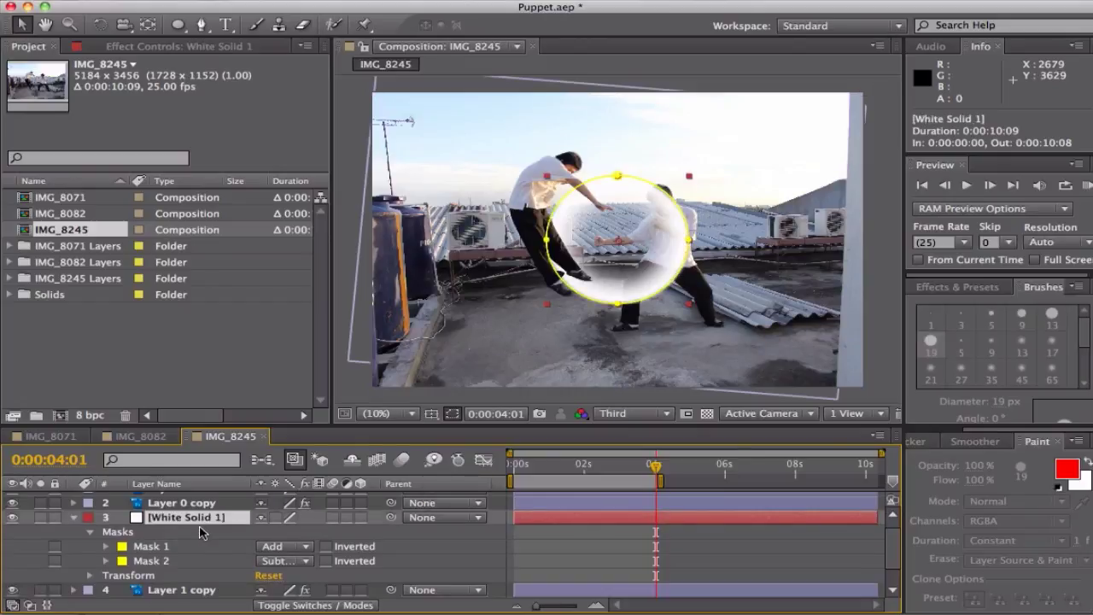
scroll(202, 532, "up", 1)
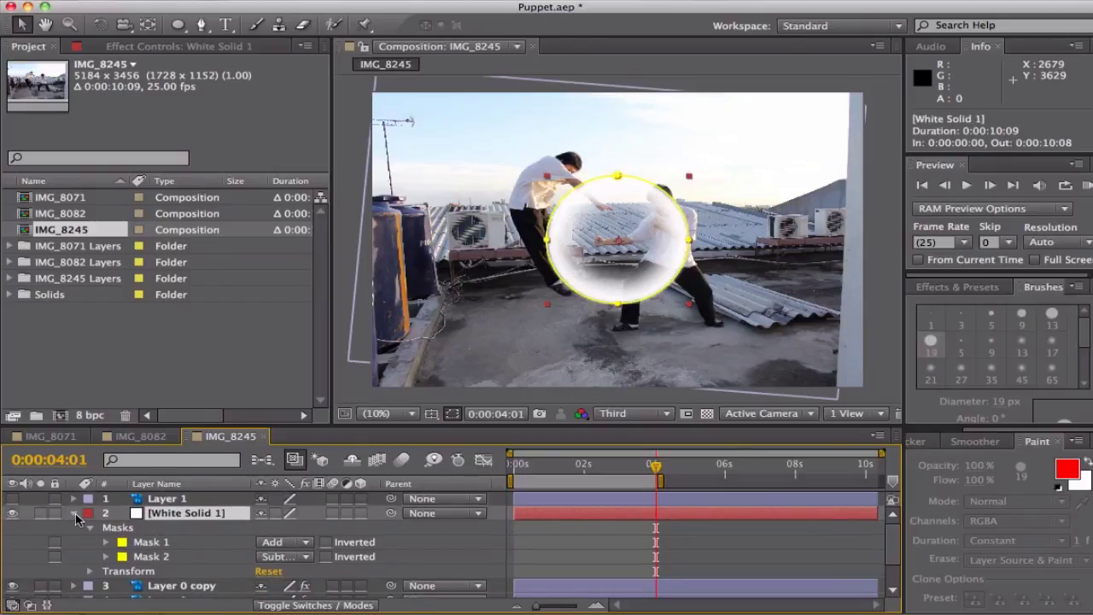
left_click(79, 516)
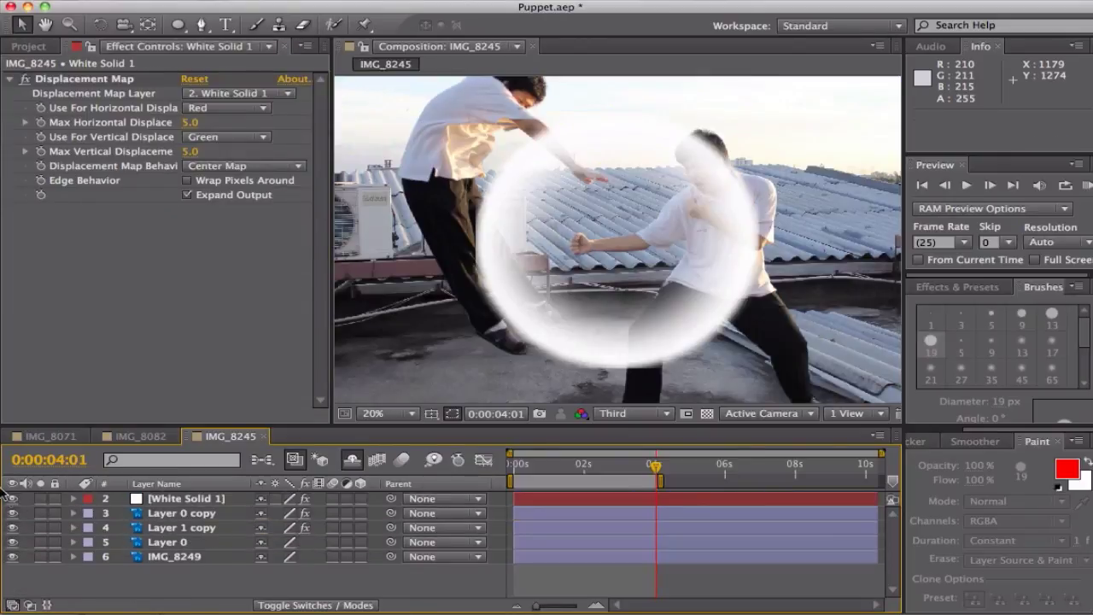
Hide White Solid 1 and apply a Displacement Map effect using it as the map layer to Layer 0 copy and Layer 1 copy
left_click(12, 498)
left_click(183, 514)
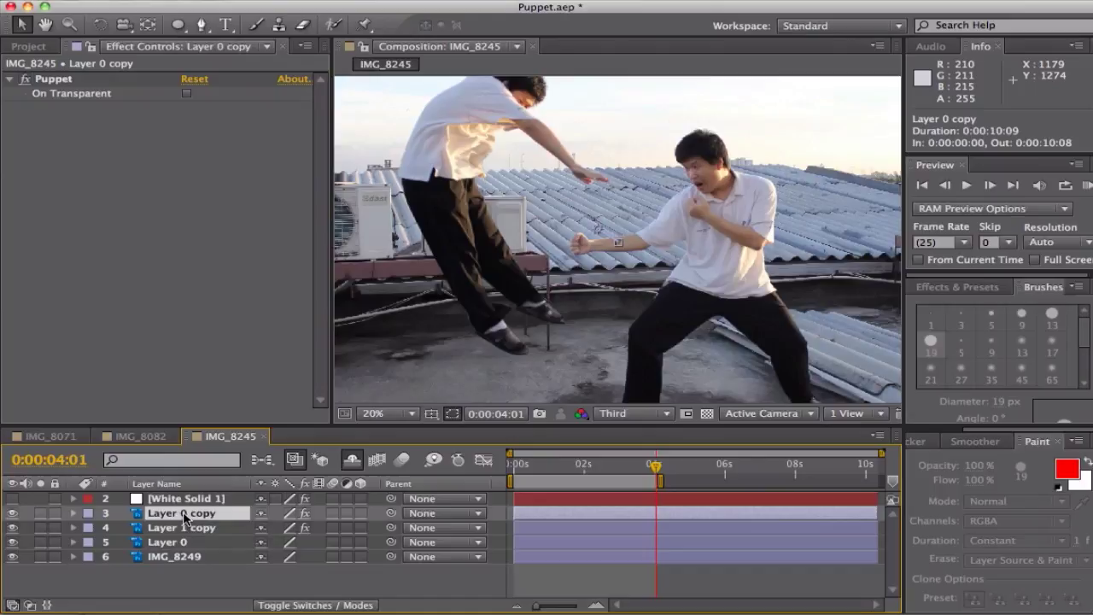
right_click(176, 239)
left_click(195, 5)
left_click(206, 119)
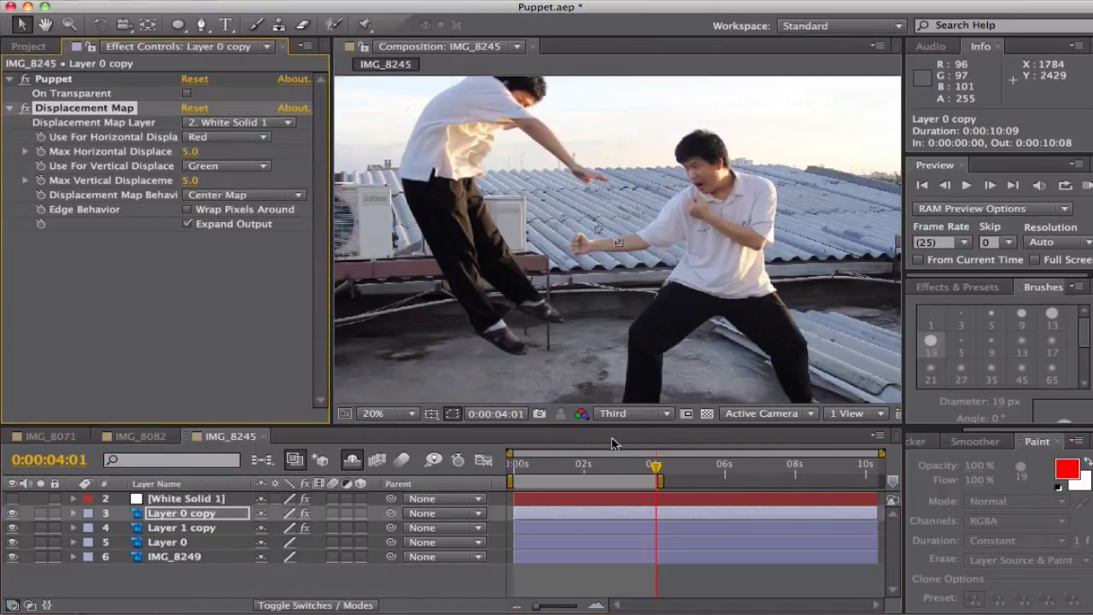
left_click(183, 528)
key("ctrl+v")
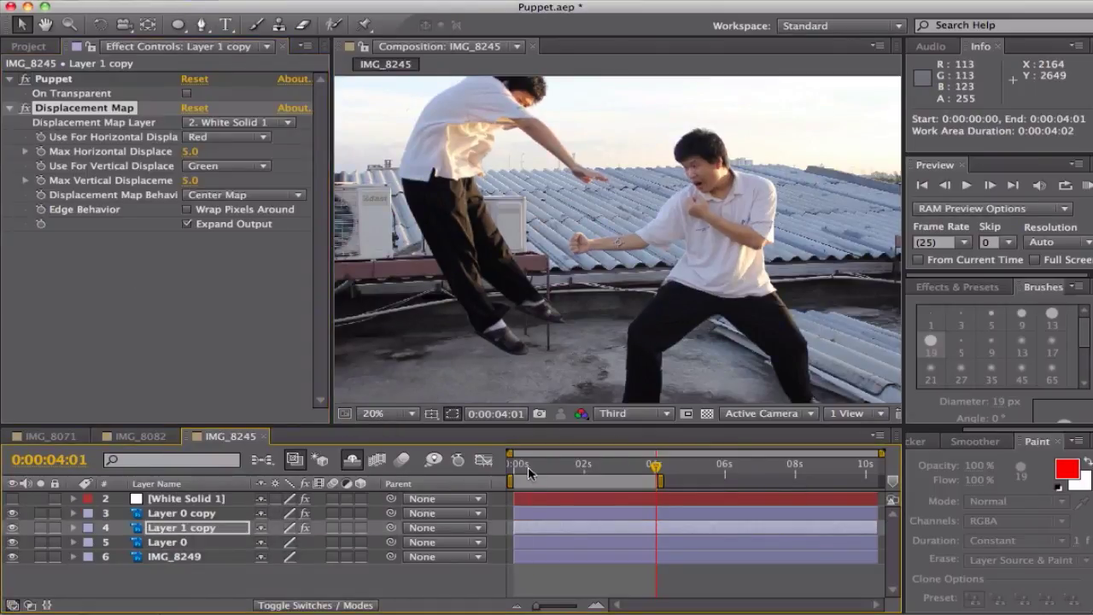
Make White Solid 1 visible again and set its opacity to 20%
key("space")
left_click_drag(529, 470, 655, 476)
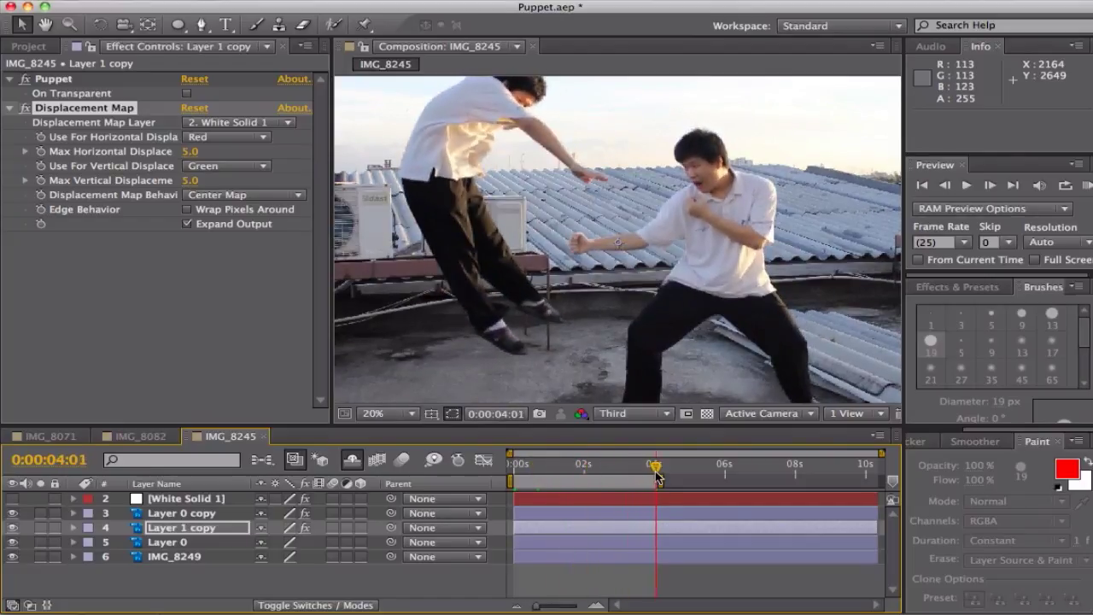
left_click(156, 501)
left_click(73, 498)
left_click(91, 514)
left_click(11, 499)
key("End")
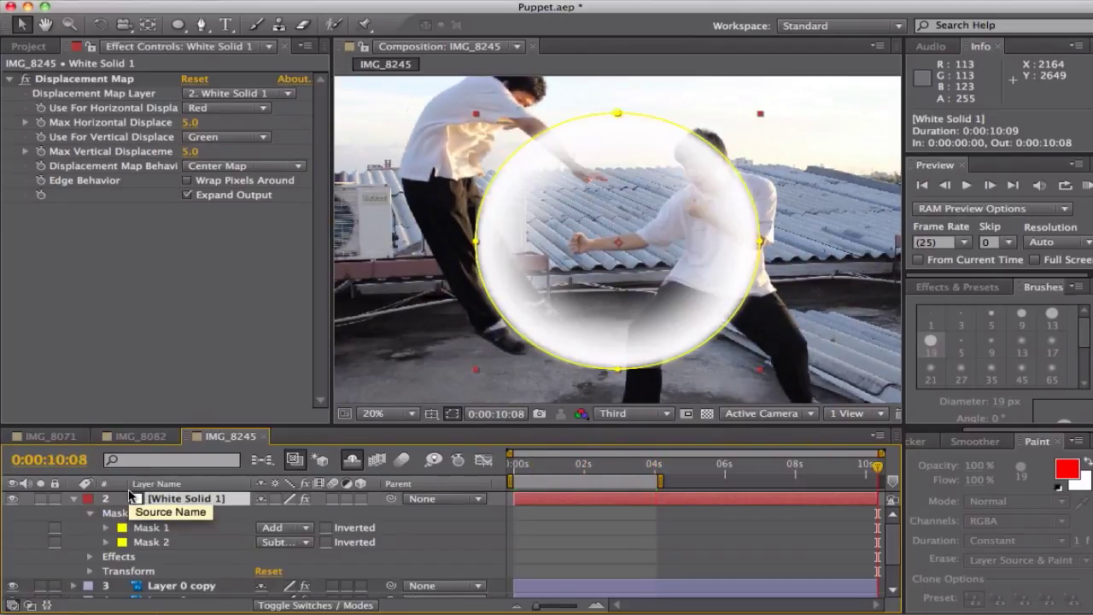
key("t")
left_click(265, 513)
type("20")
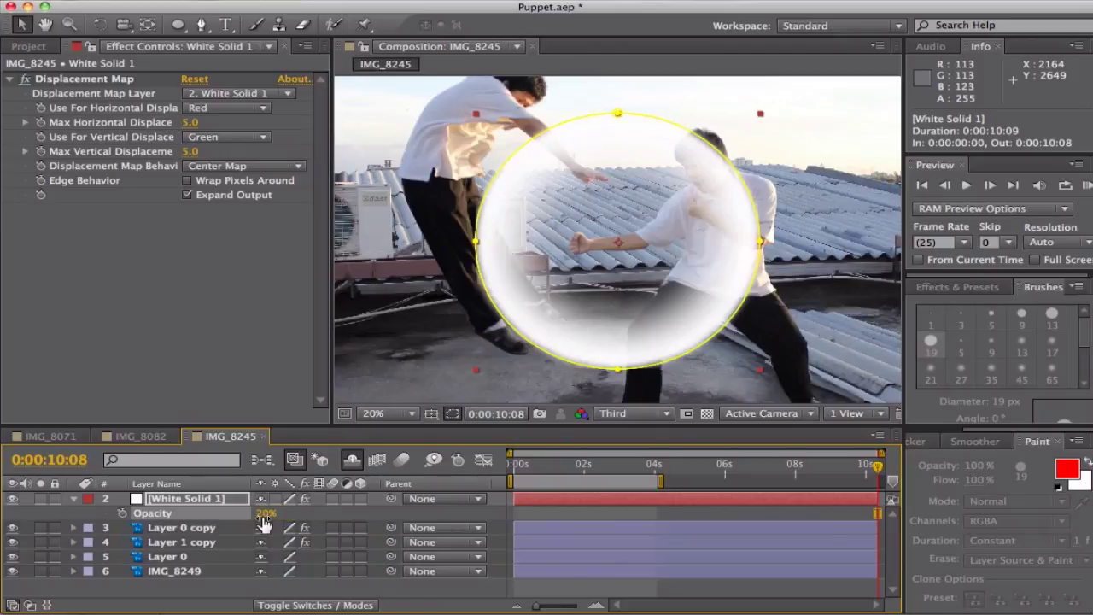
key("Return")
Keyframe White Solid 1's scale at about 4 seconds and reduce the ring's scale at 0 seconds so it grows over time
key("s")
left_click_drag(877, 465, 654, 465)
left_click(123, 513)
left_click(513, 476)
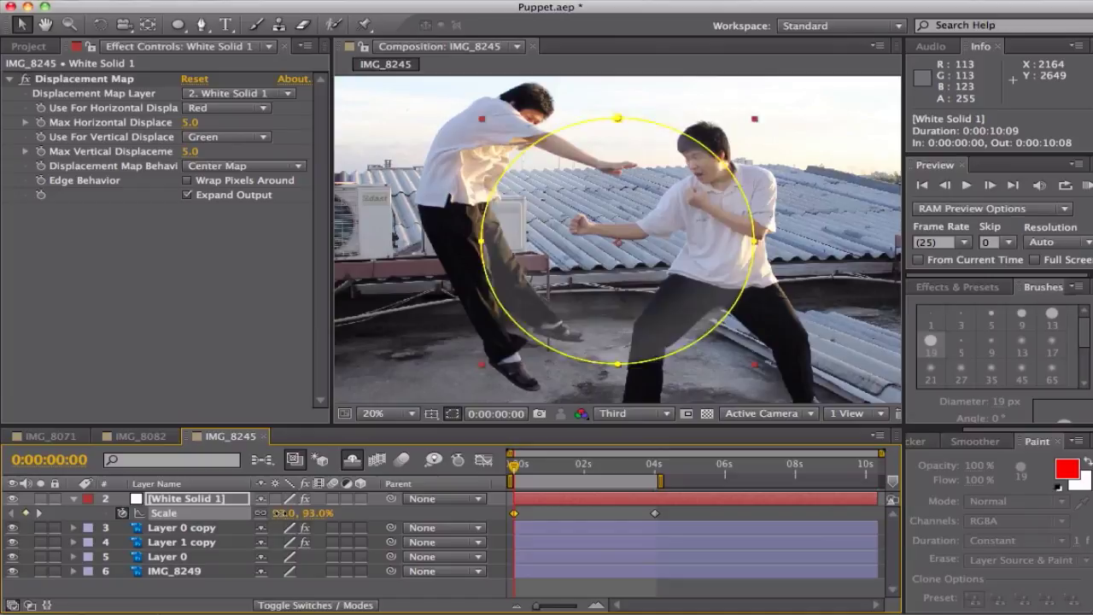
mouse_move(329, 513)
left_mouse_down()
mouse_move(316, 515)
mouse_move(329, 518)
left_mouse_up()
Keyframe White Solid 1's position at 0 and about 4 seconds, shifting the ring slightly up and left at the start
key("p")
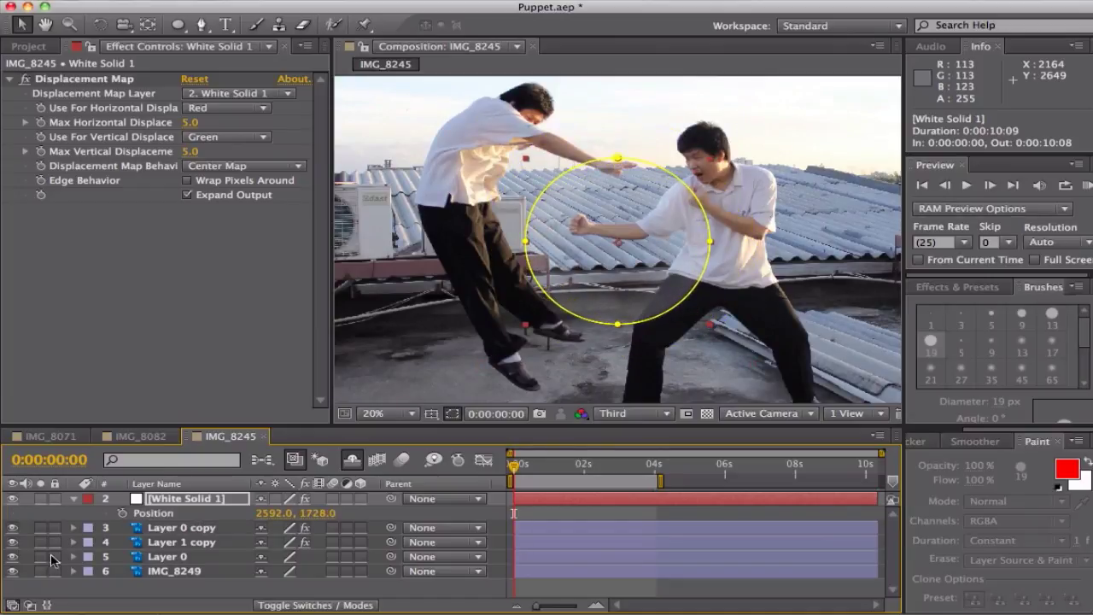
left_click(655, 514)
left_click_drag(597, 302, 581, 289)
Compare Layer 0 copy with its Displacement Map effect off and on at several points in the animation
left_click_drag(515, 468, 611, 468)
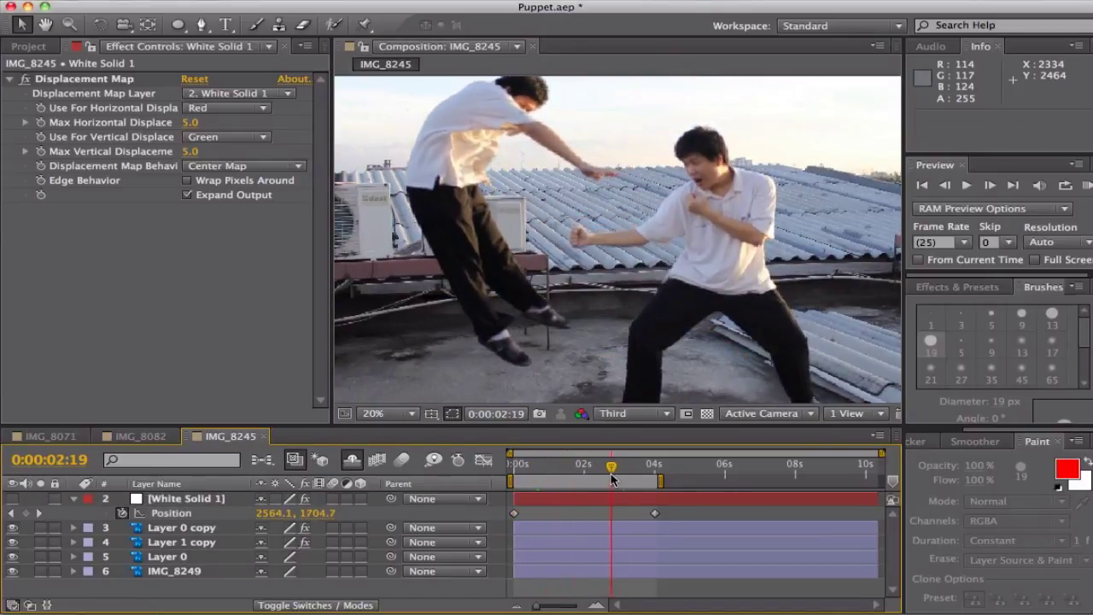
left_click(69, 528)
left_click(25, 108)
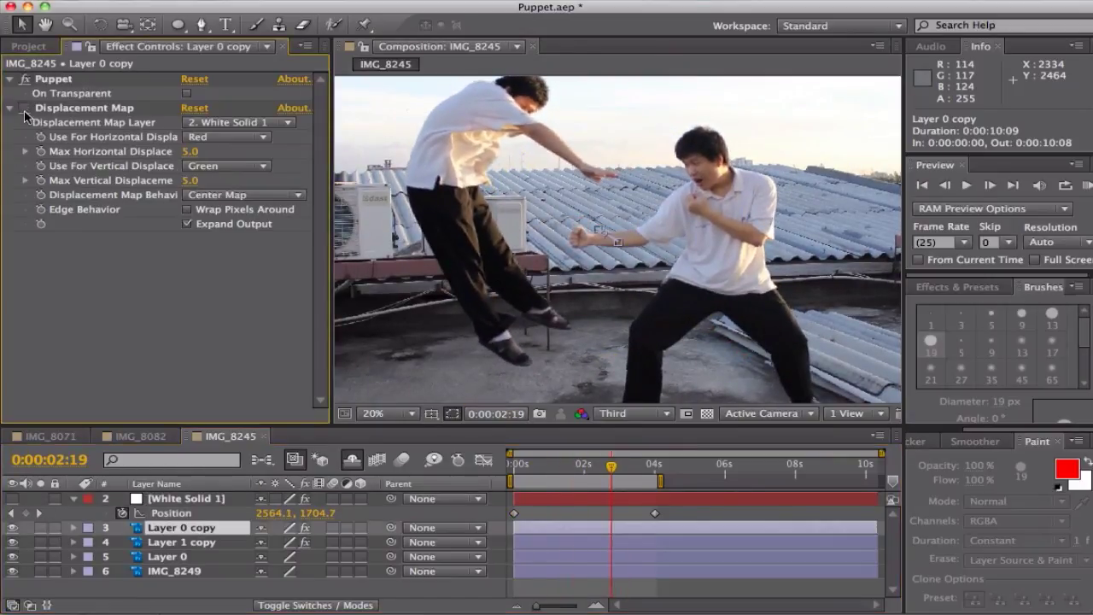
left_click(26, 108)
left_click(26, 108)
left_click(26, 109)
left_click_drag(608, 468, 556, 451)
left_click(26, 109)
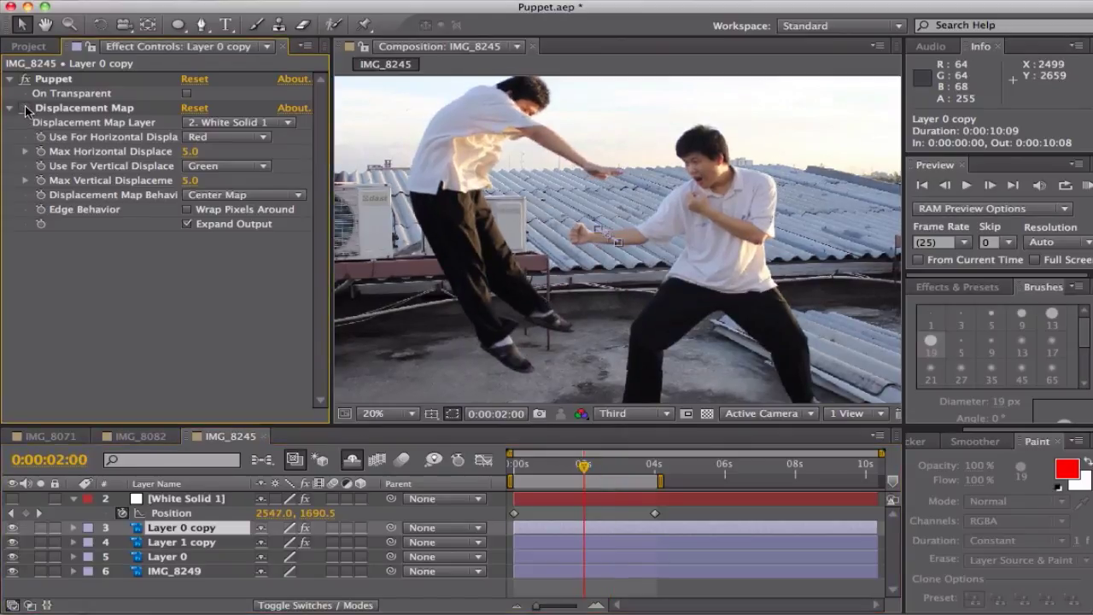
left_click(27, 109)
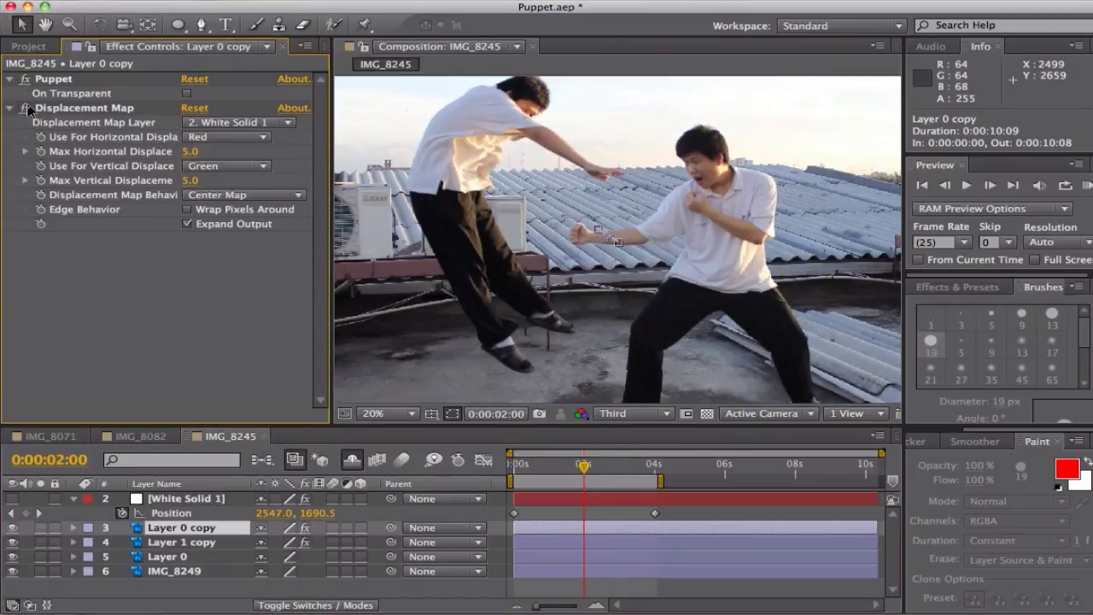
left_click(522, 467)
left_click(27, 109)
left_click(27, 109)
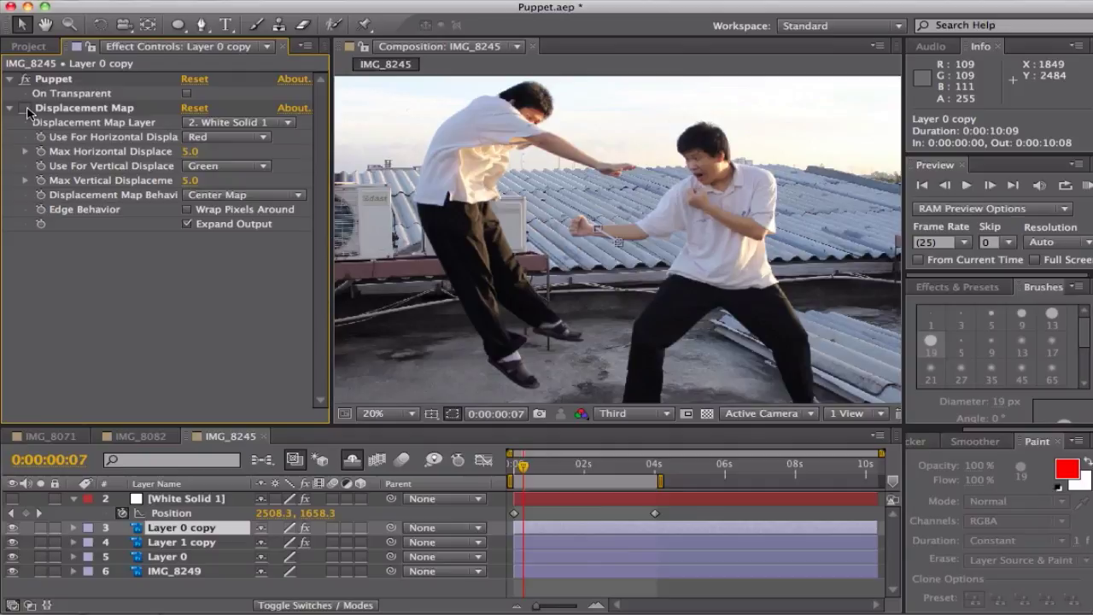
Pre-compose White Solid 1 and move the resulting comp layer to position 2507, 1683
double_click(212, 499)
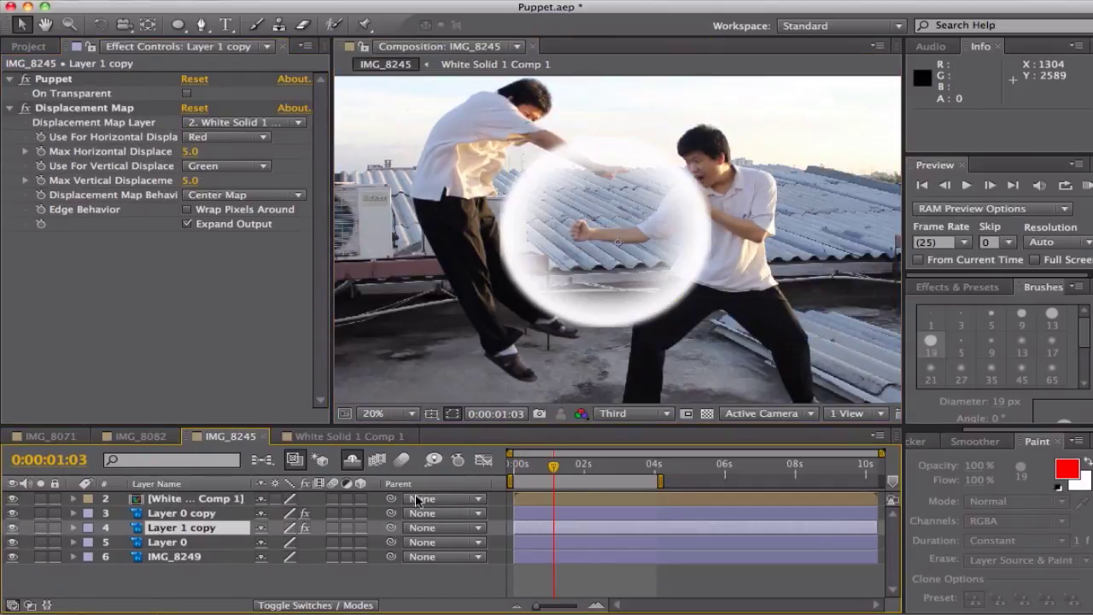
left_click_drag(556, 465, 524, 466)
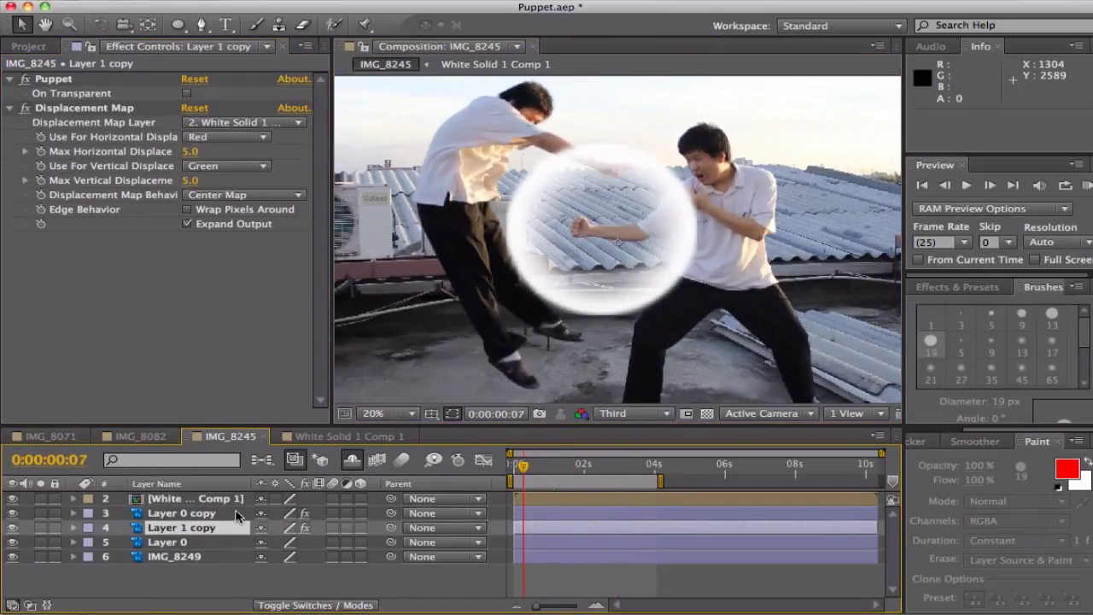
left_click(656, 247)
left_click_drag(655, 248, 640, 240)
mouse_move(552, 467)
left_mouse_down()
mouse_move(646, 467)
mouse_move(553, 467)
left_mouse_up()
Set the pre-composed ring layer's opacity to 50% and preview the animation
key("t")
left_click(275, 514)
type("00")
key("Return")
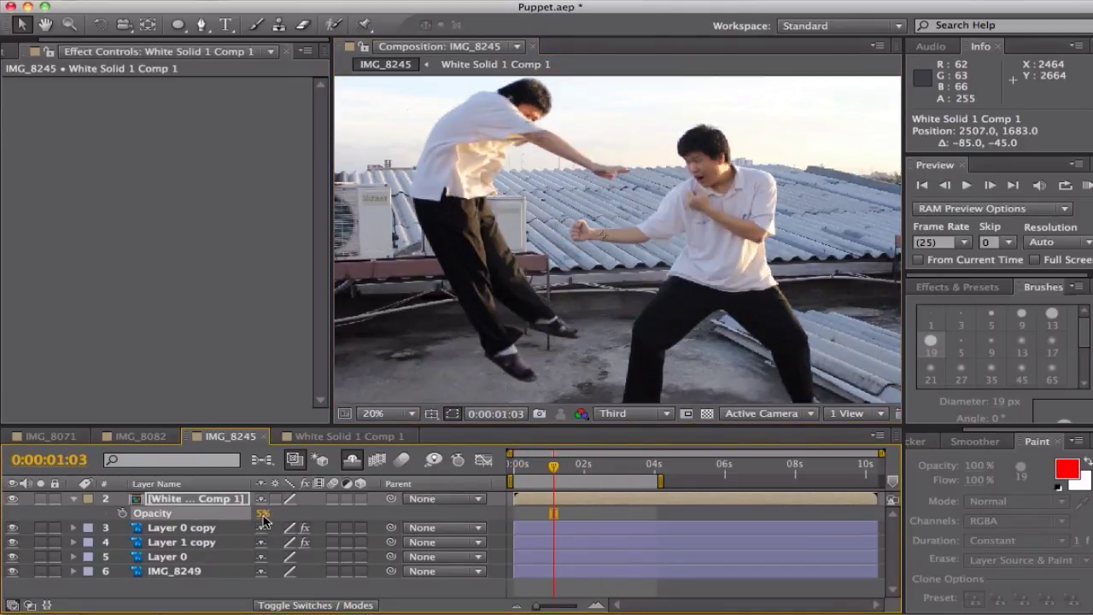
left_click(264, 515)
type("50")
key("Return")
key("space")
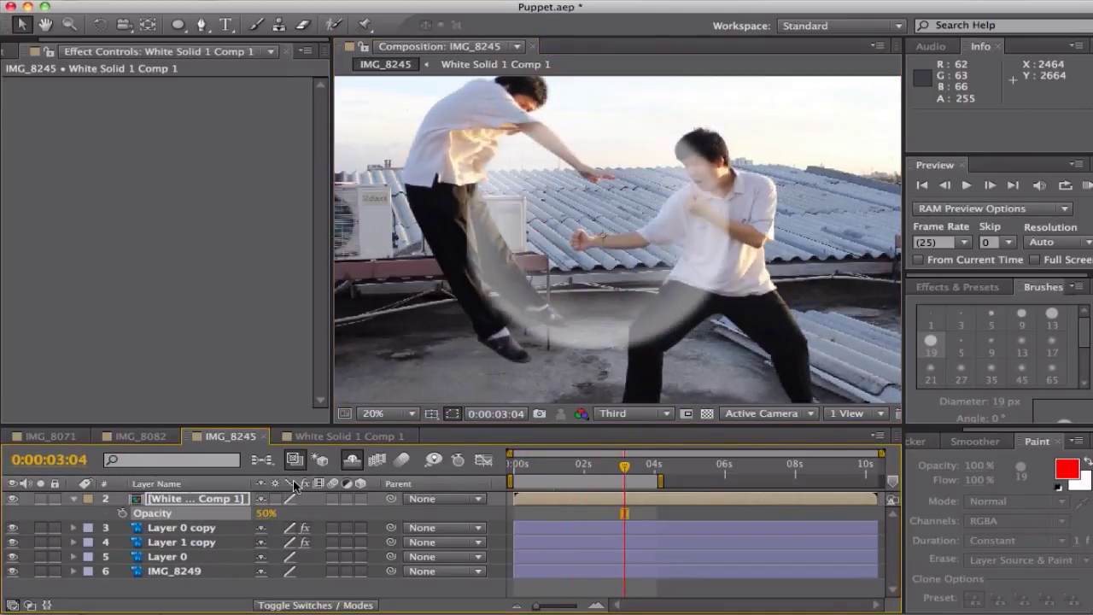
Add six Puppet pins around the feet of the standing fighter on Layer 1 copy at 0 seconds and check the movement
scroll(456, 319, "down", 1)
left_click(442, 397)
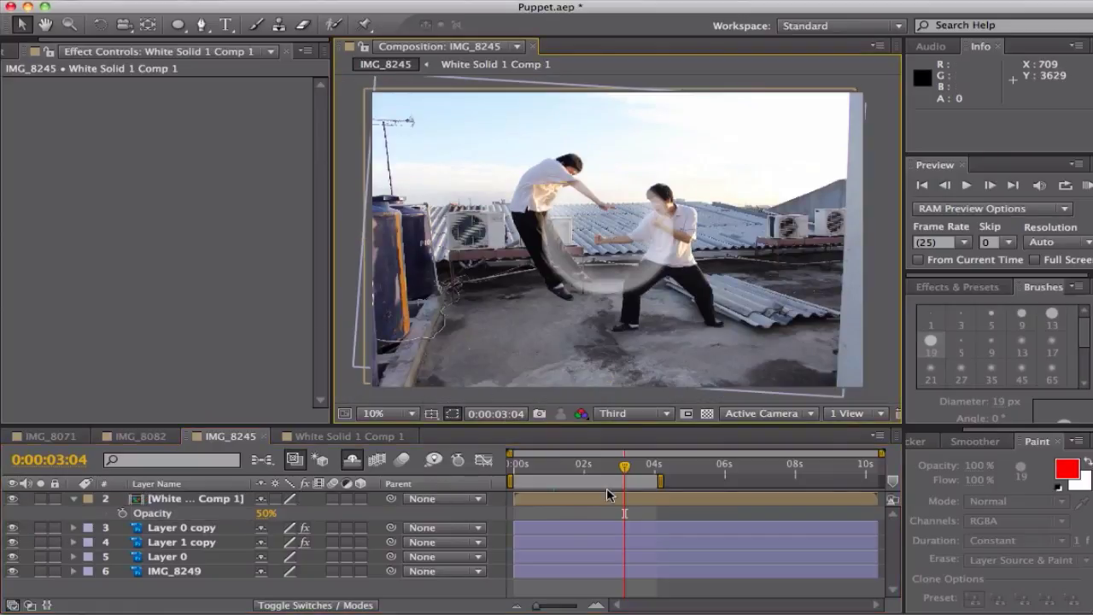
left_click_drag(620, 467, 512, 472)
left_click(525, 542)
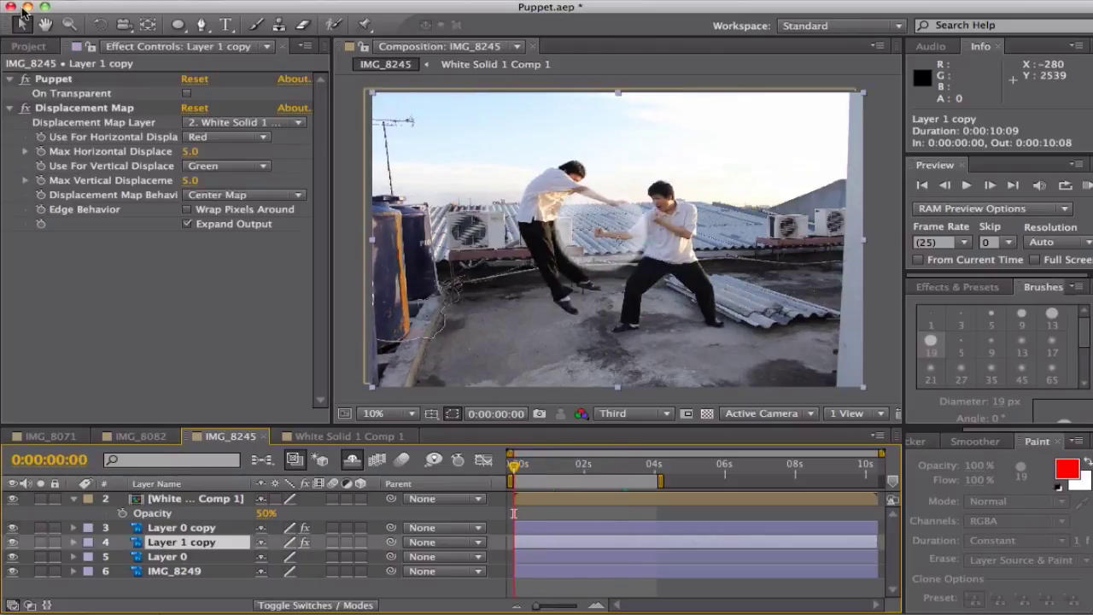
left_click(362, 25)
left_click(605, 329)
left_click(626, 336)
left_click(649, 331)
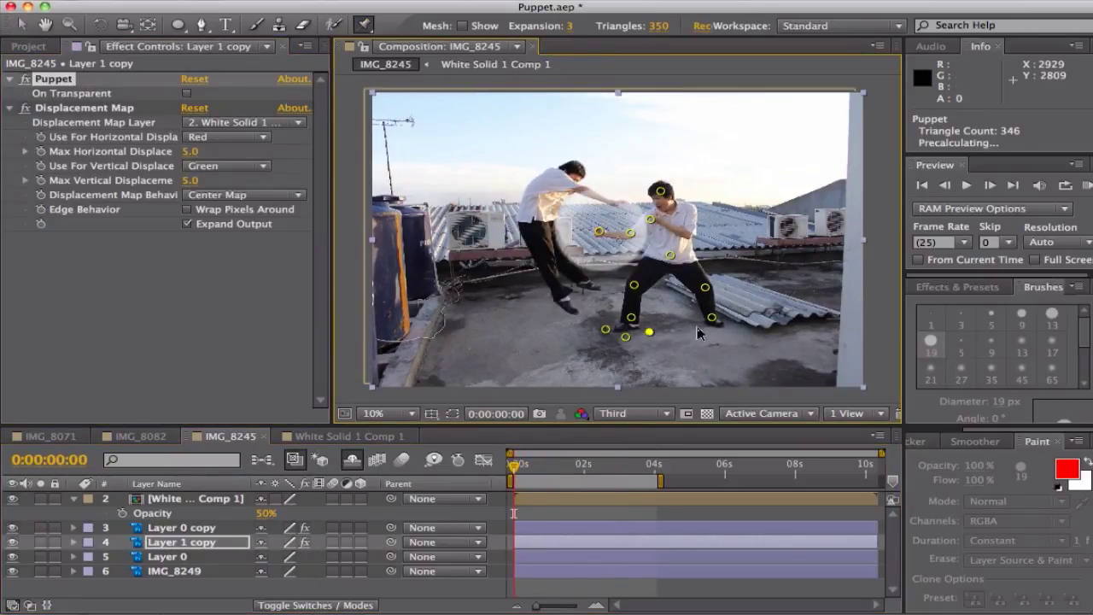
left_click(696, 328)
left_click(715, 334)
left_click(727, 328)
left_click_drag(513, 468, 653, 474)
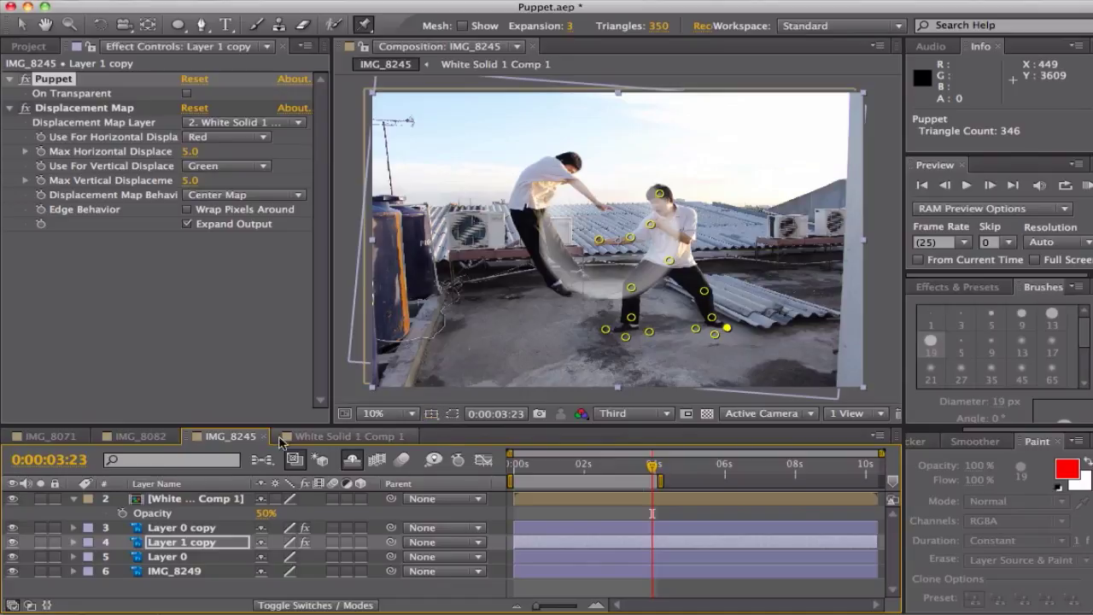
Switch to Photoshop and duplicate the Background layer of IMG_8071.JPG
left_click(872, 7)
left_click(872, 27)
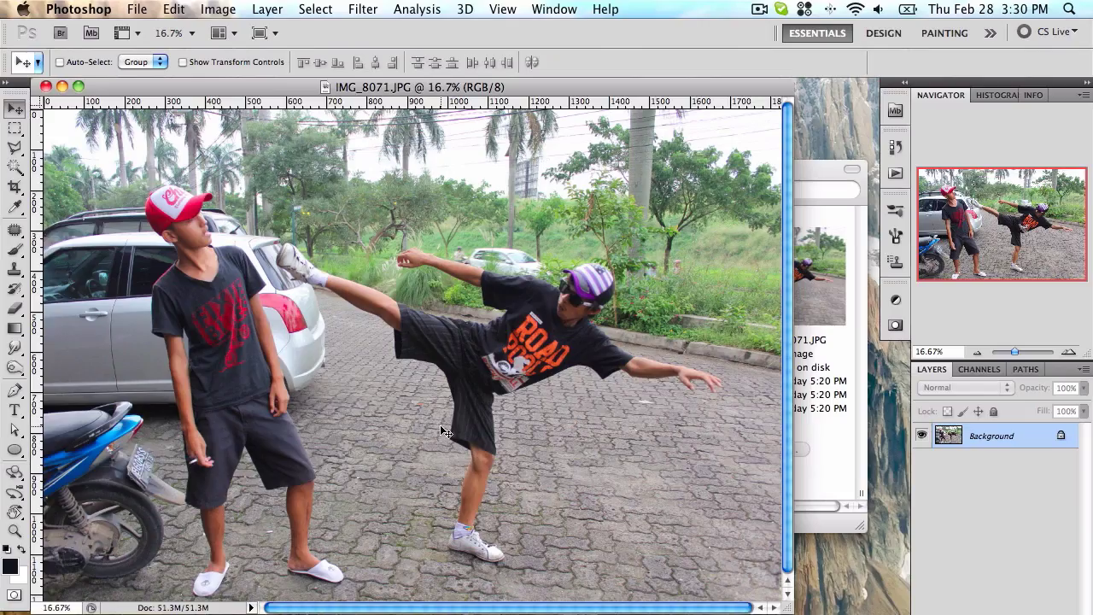
key("ctrl+j")
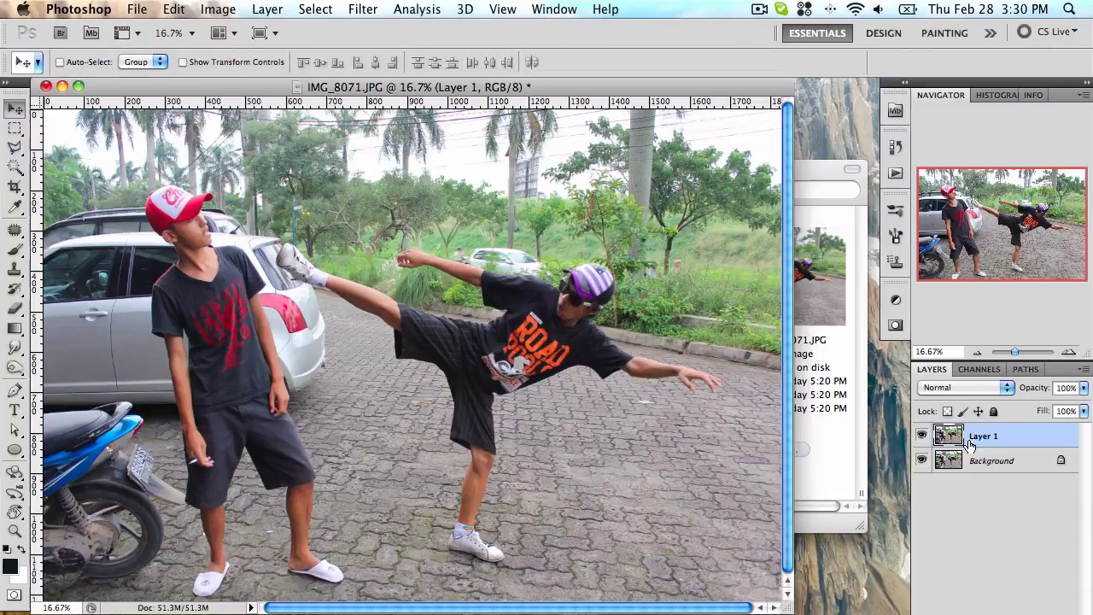
Trace a Pen path on Layer 1 up the kicking man's standing leg and along his shirt's lower edge to the sleeve tip
key("z")
left_click(463, 541)
key("p")
scroll(288, 419, "up", 20)
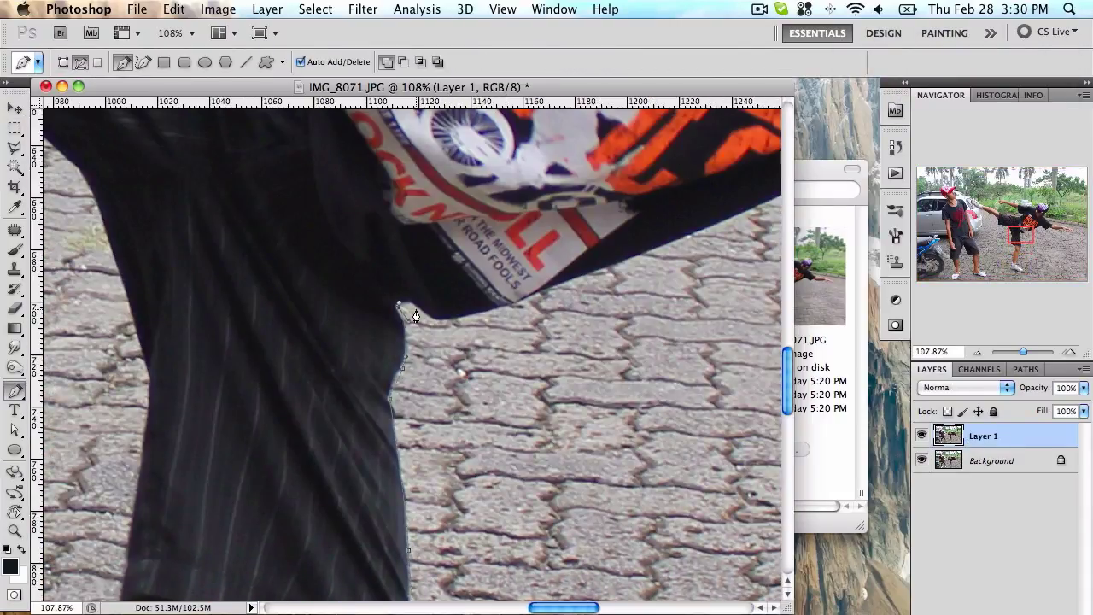
left_click_drag(444, 319, 490, 310)
scroll(499, 310, "right", 5)
scroll(510, 296, "right", 8)
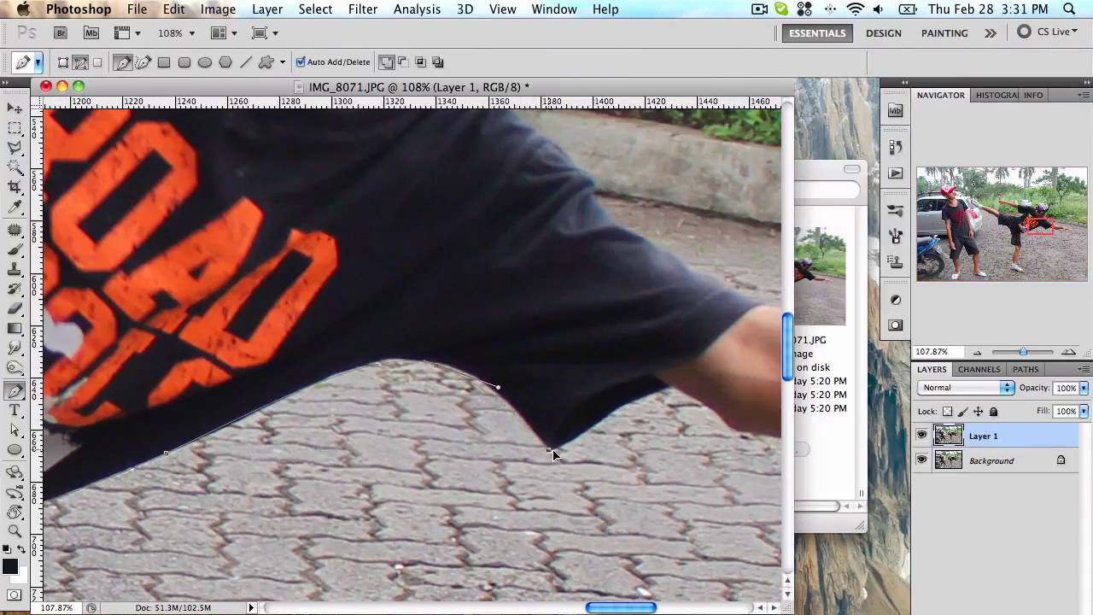
left_click(543, 447)
Extend the Pen path from the sleeve tip along the underside of the outstretched arm and around its fingers
scroll(584, 434, "right", 4)
left_click_drag(513, 394, 531, 401)
scroll(530, 405, "right", 6)
left_click_drag(348, 429, 513, 430)
left_click(567, 423)
left_click_drag(615, 422, 620, 431)
scroll(620, 430, "right", 5)
scroll(620, 430, "down", 2)
left_click_drag(480, 416, 510, 440)
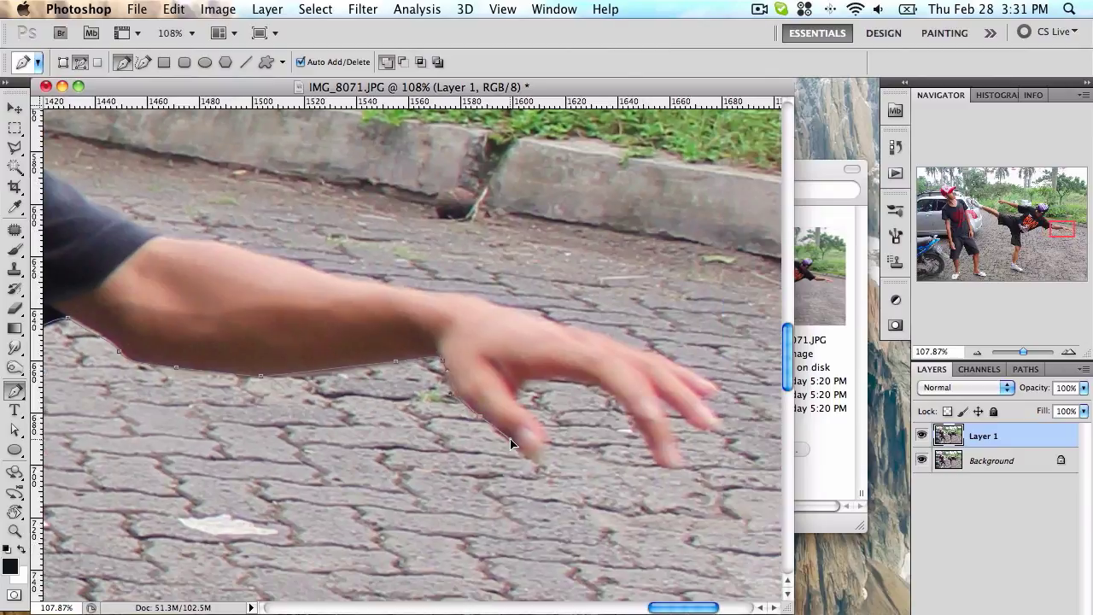
left_click(654, 461)
scroll(666, 453, "right", 6)
left_click(428, 409)
Continue the Pen path back along the upper side of the outstretched arm and over the shoulder to the neck
scroll(359, 367, "left", 4)
left_click(315, 359)
scroll(333, 393, "left", 8)
left_click(342, 415)
scroll(413, 435, "left", 5)
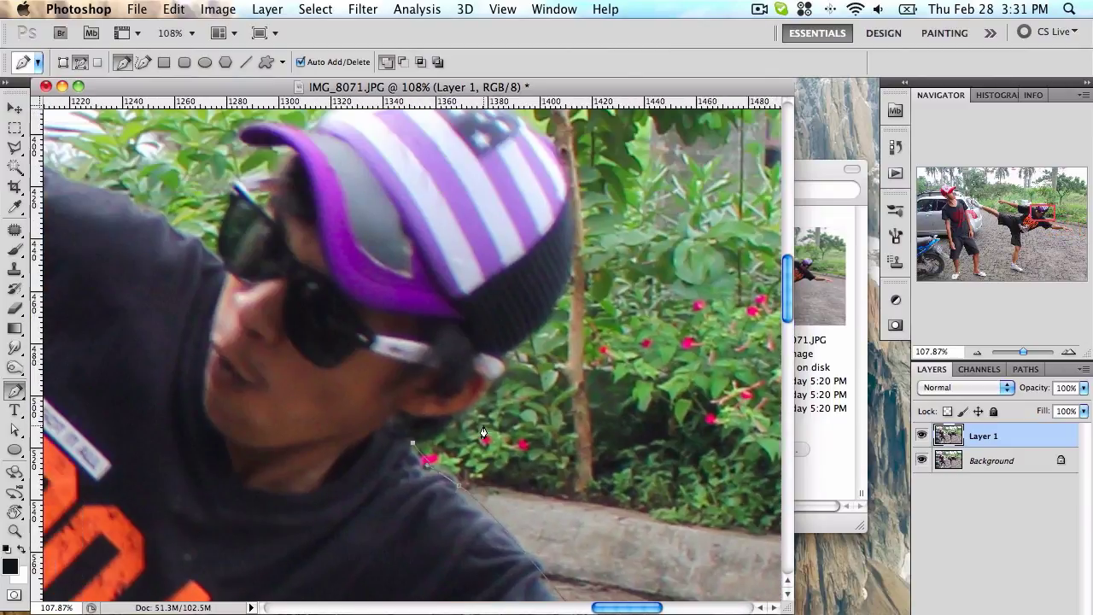
Trace the path around the kicking man's head, striped cap and sunglasses
left_click_drag(506, 359, 516, 345)
scroll(517, 344, "up", 5)
left_click_drag(577, 256, 572, 277)
left_click_drag(321, 221, 301, 215)
left_click(258, 225)
scroll(290, 249, "up", 5)
scroll(290, 249, "left", 6)
left_click_drag(407, 341, 410, 353)
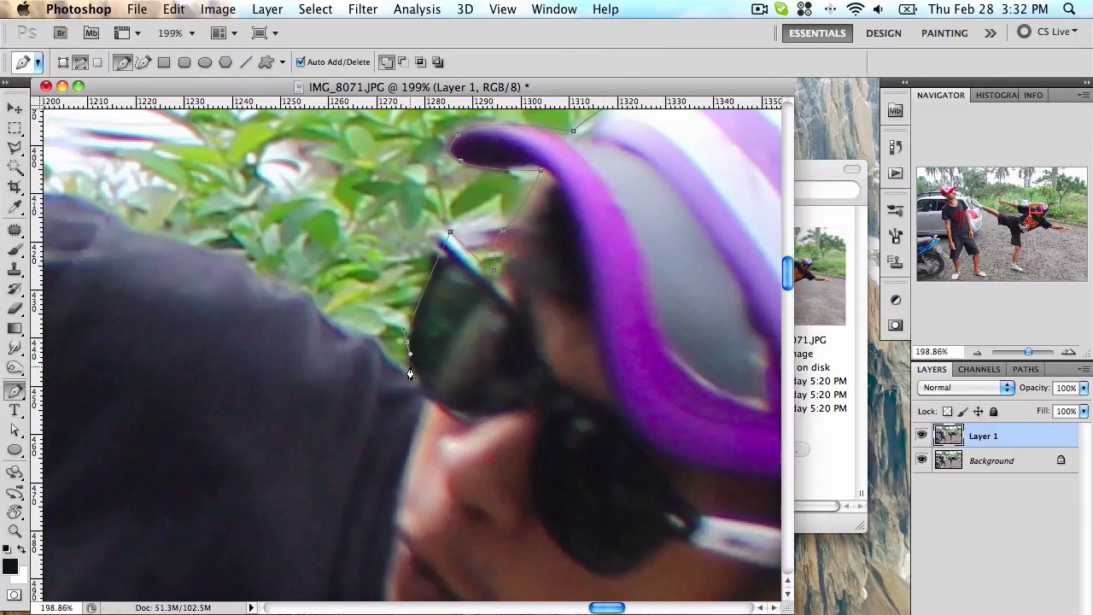
left_click(410, 374)
Extend the path over the other shoulder, along the top of the rear arm and around its hand
scroll(410, 374, "left", 8)
left_click_drag(324, 346, 273, 339)
scroll(539, 347, "down", 5)
left_click(536, 346)
scroll(478, 333, "left", 5)
left_click_drag(439, 273, 424, 267)
left_click_drag(374, 246, 365, 246)
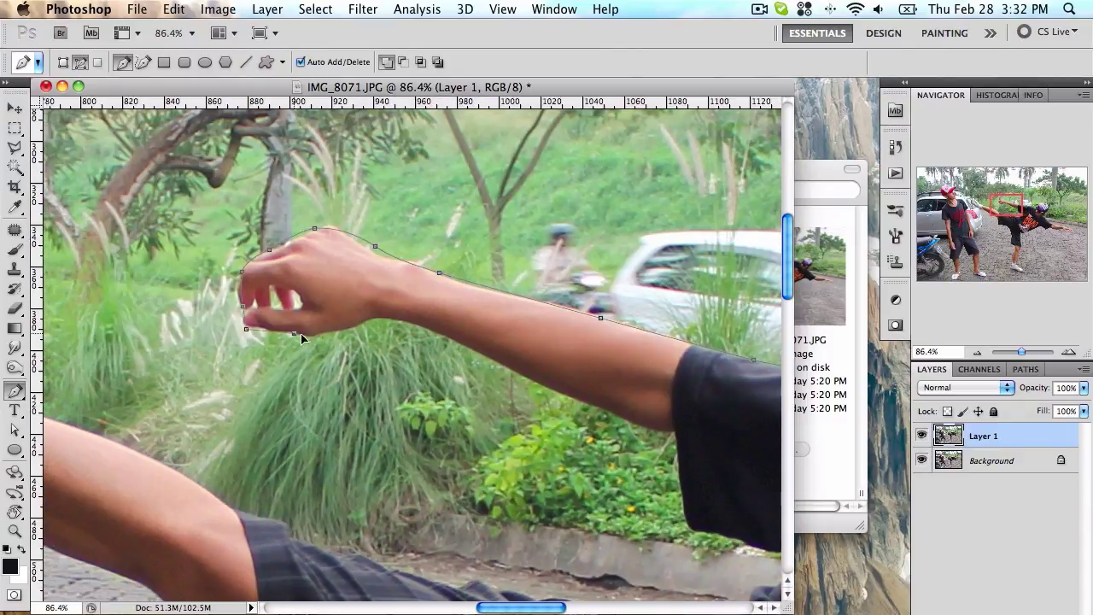
Trace the path along the underside of the rear arm, around its sleeve and into the folds of the shorts
left_click(402, 323)
scroll(410, 329, "right", 5)
left_click(495, 338)
left_click_drag(549, 395, 544, 366)
scroll(544, 367, "up", 5)
left_click(717, 303)
scroll(573, 410, "up", 4)
left_click_drag(320, 468, 292, 471)
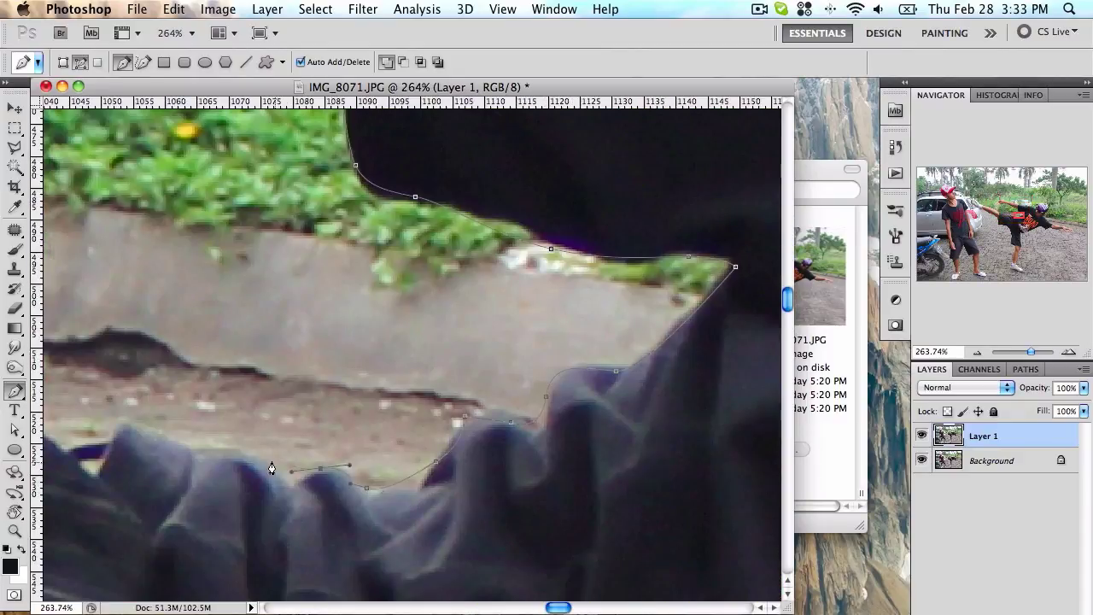
Continue the path across the shorts and along the upper edge of the raised leg toward the sock
scroll(272, 468, "down", 4)
scroll(310, 356, "left", 5)
left_click(349, 342)
scroll(481, 427, "left", 6)
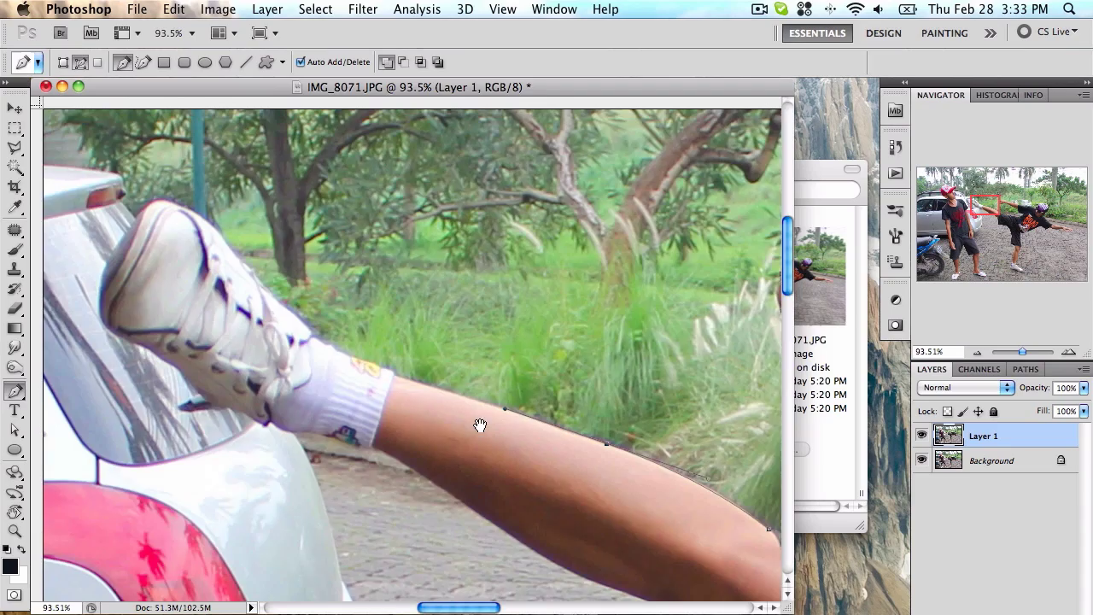
Trace the path around the kicking man's raised sock and shoe and back onto the underside of the leg
scroll(468, 347, "up", 3)
left_click(589, 421)
left_click_drag(468, 291, 435, 265)
left_click_drag(363, 258, 325, 286)
scroll(325, 289, "down", 10)
scroll(325, 289, "right", 8)
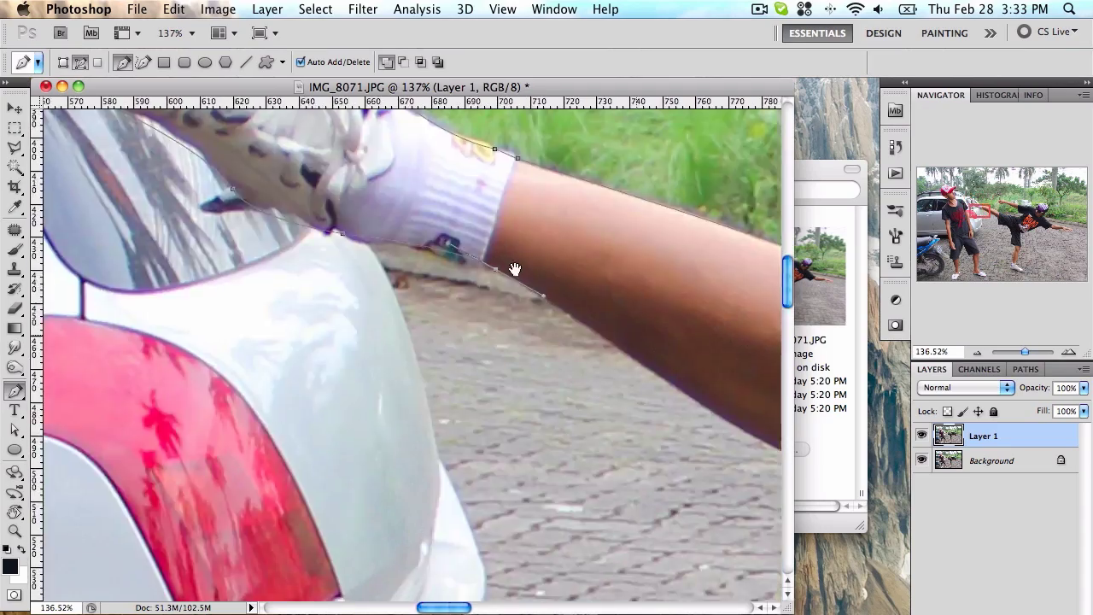
Close the path at the standing shoe's heel, convert it to a selection and copy the kicking man to a new layer
scroll(365, 307, "down", 12)
scroll(426, 287, "right", 2)
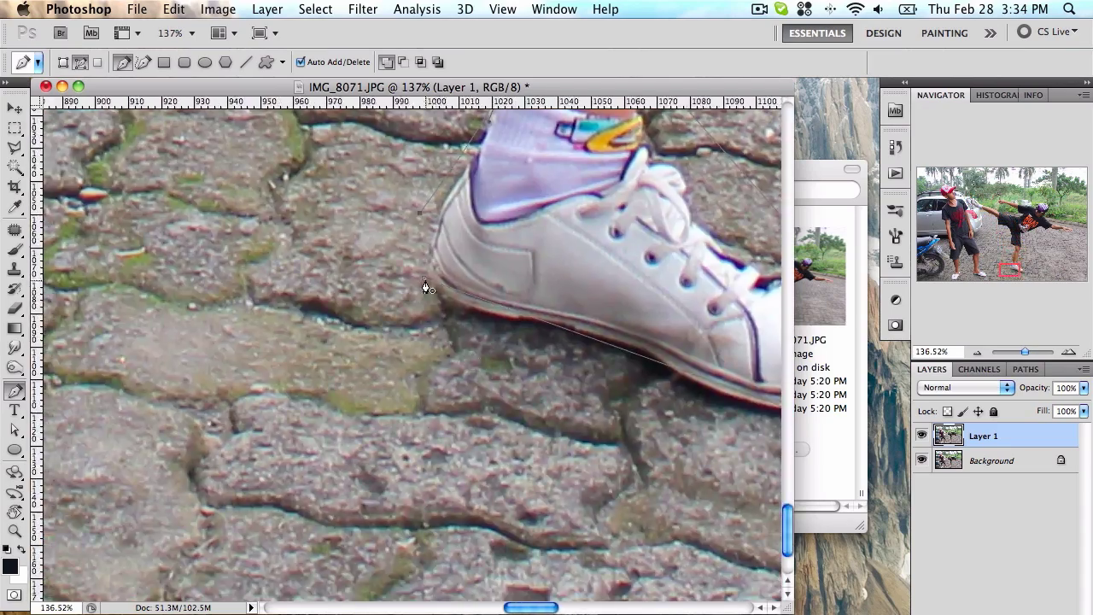
left_click(425, 288)
scroll(426, 287, "down", 10)
right_click(425, 287)
left_click(477, 350)
left_click(647, 240)
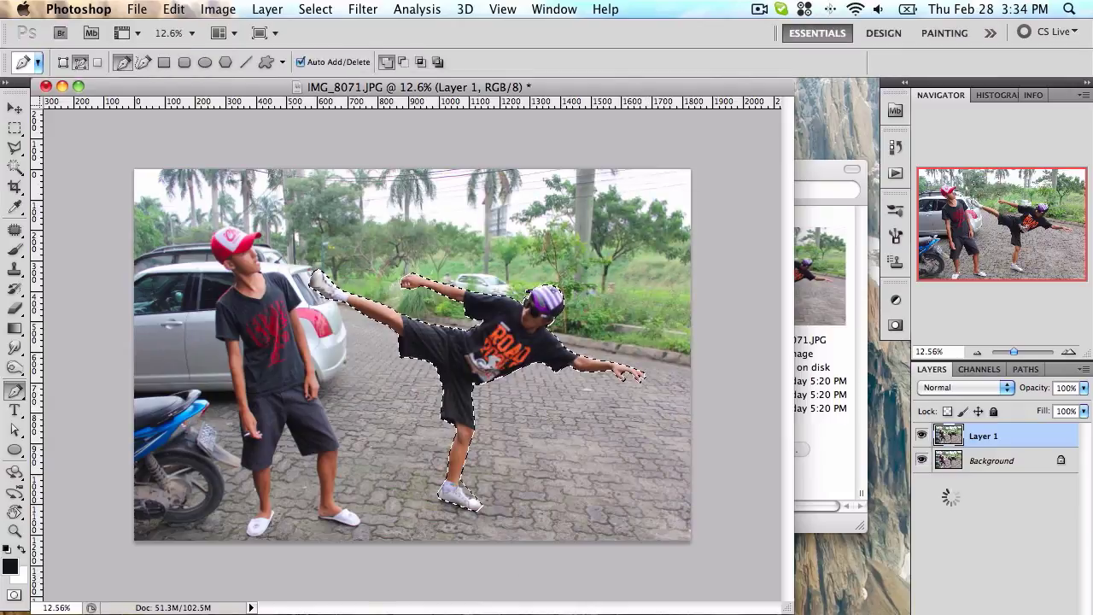
key("super+j")
Start a path on Layer 1 around the standing man, from the cap's brim down the forehead and nose
left_click(983, 462)
key("q")
key("z")
left_click_drag(154, 215, 318, 324)
key("q")
left_click_drag(376, 132, 661, 321)
key("p")
left_click(260, 287)
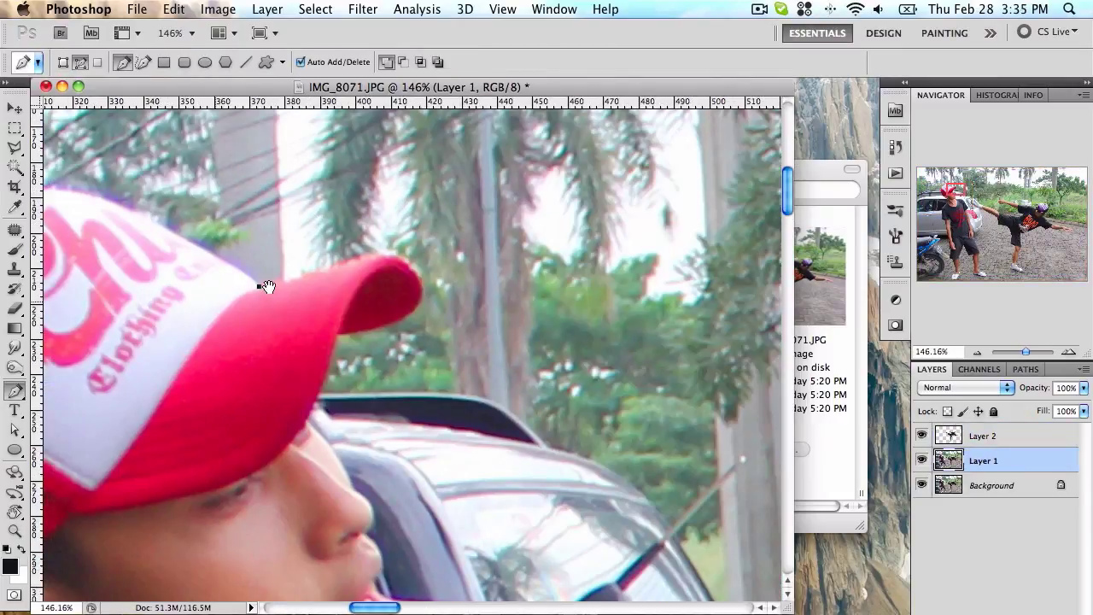
left_click(305, 423)
scroll(346, 442, "down", 10)
left_click_drag(340, 225, 347, 249)
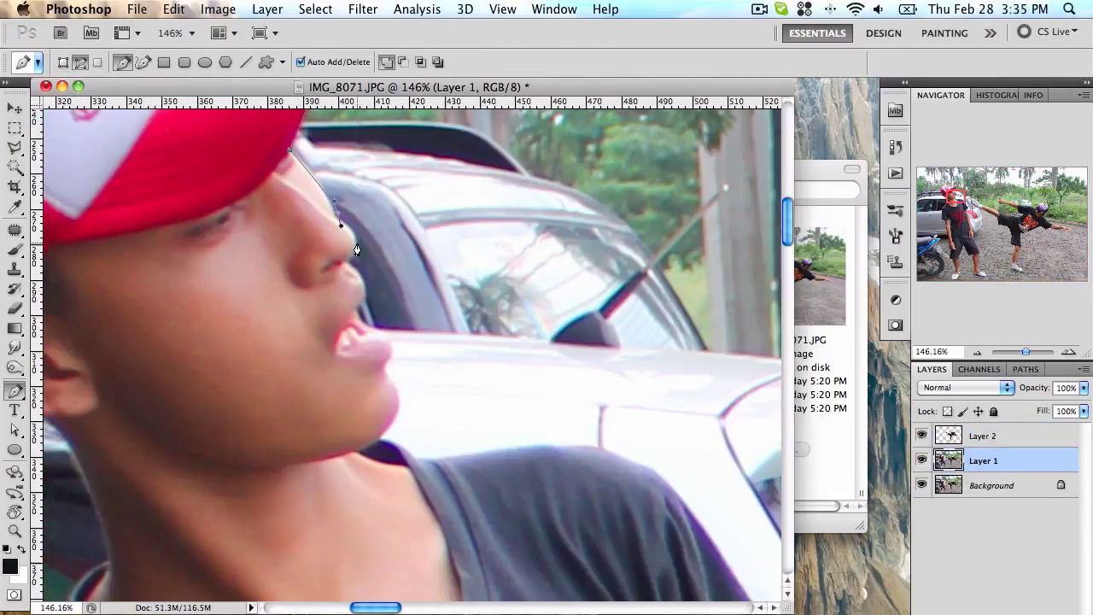
Continue the standing man's path past the chin, over the shoulder and down the arm
left_click_drag(537, 448, 556, 447)
left_click_drag(498, 427, 257, 196)
left_click(463, 391)
left_click(390, 468)
scroll(393, 461, "down", 5)
left_click(413, 368)
left_click(446, 534)
Carry the standing man's path around the shorts, legs and slippers and back up the other side of the body
left_click_drag(444, 529, 384, 119)
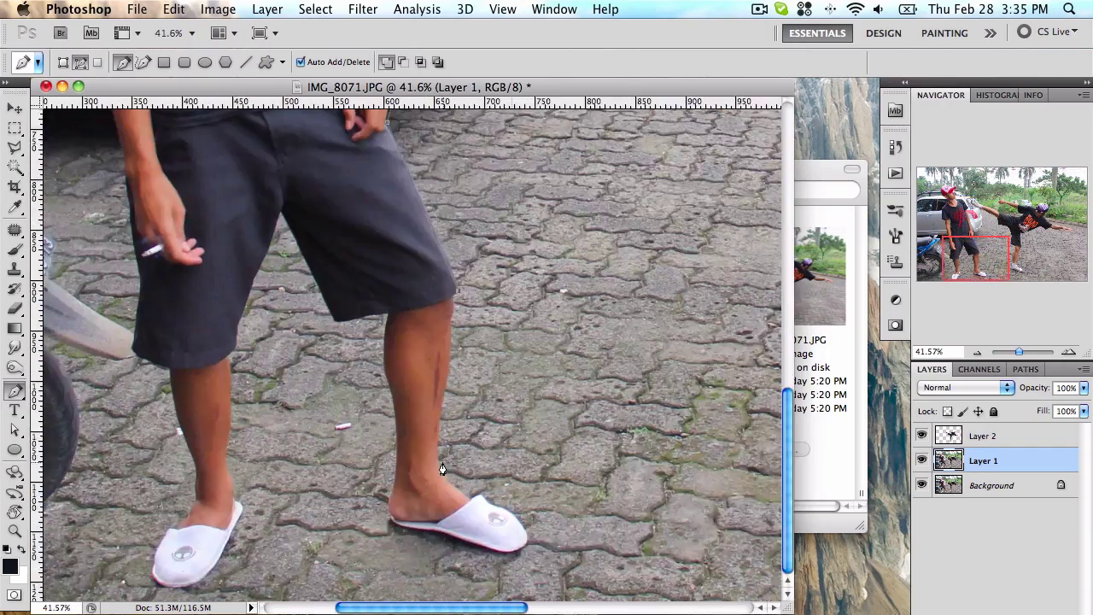
scroll(443, 469, "down", 5)
scroll(263, 513, "up", 8)
left_click(357, 500)
left_click(298, 239)
left_click(393, 350)
scroll(466, 319, "up", 3)
Finish the path around the neck, ear and cap, and copy the standing man to a new layer using a 1-pixel feathered selection
left_click_drag(498, 426, 514, 424)
left_click_drag(468, 336, 450, 322)
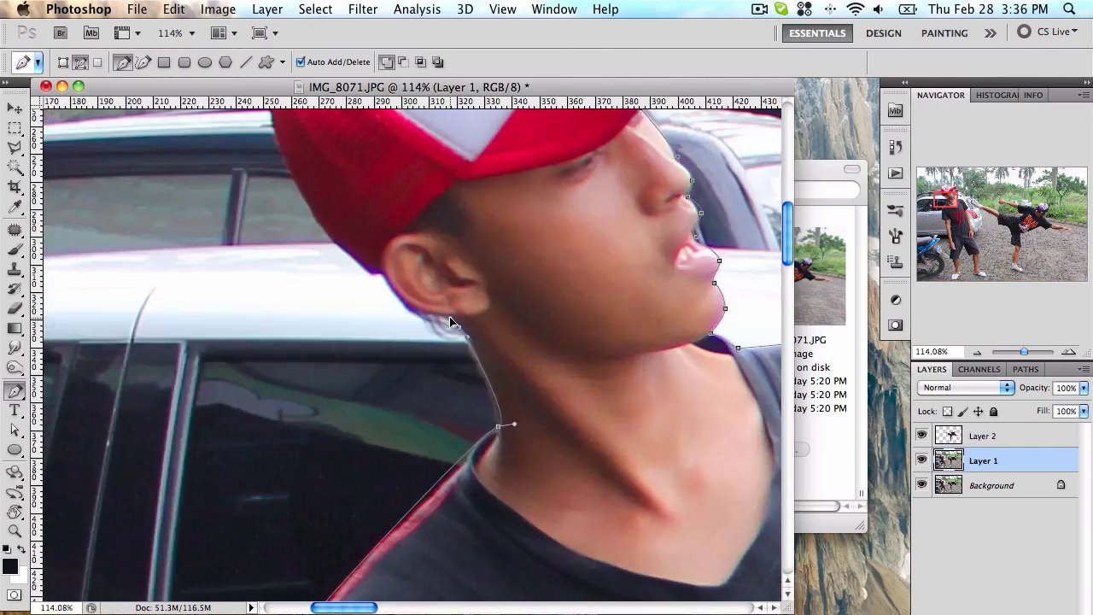
scroll(450, 320, "up", 8)
scroll(450, 320, "down", 1)
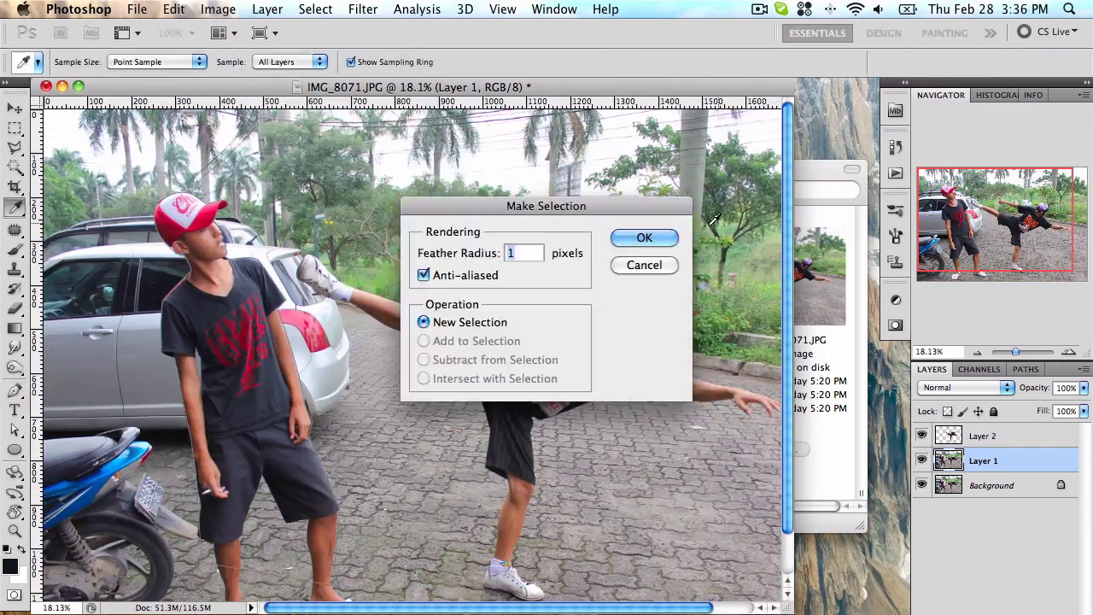
key("Return")
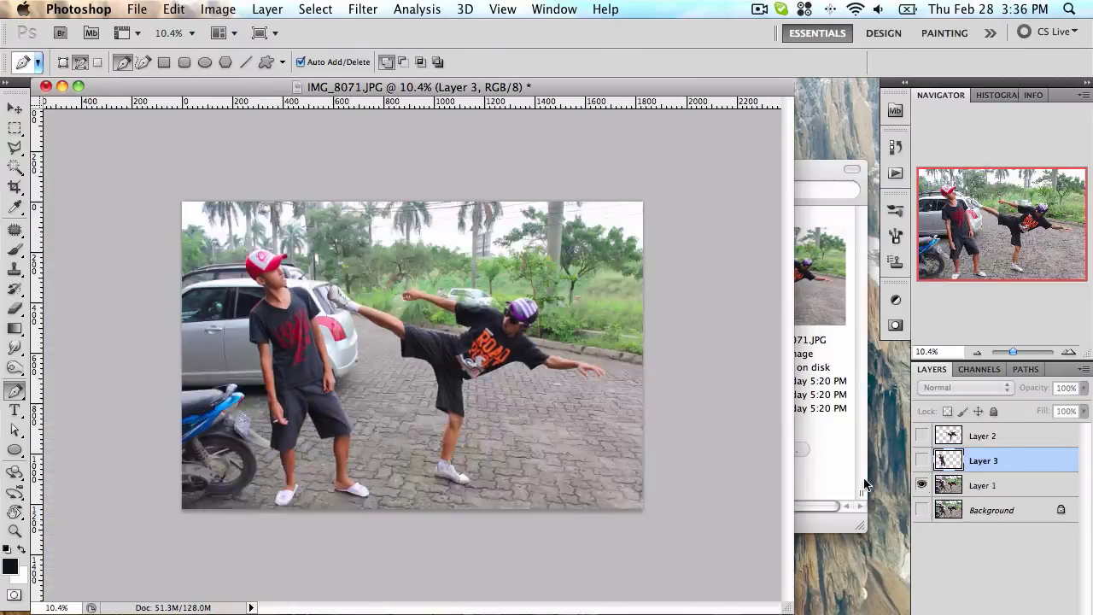
Remove the kicking man from Layer 1 by filling his Layer 2 outline with Content-Aware fill, then deselect
left_click(950, 439)
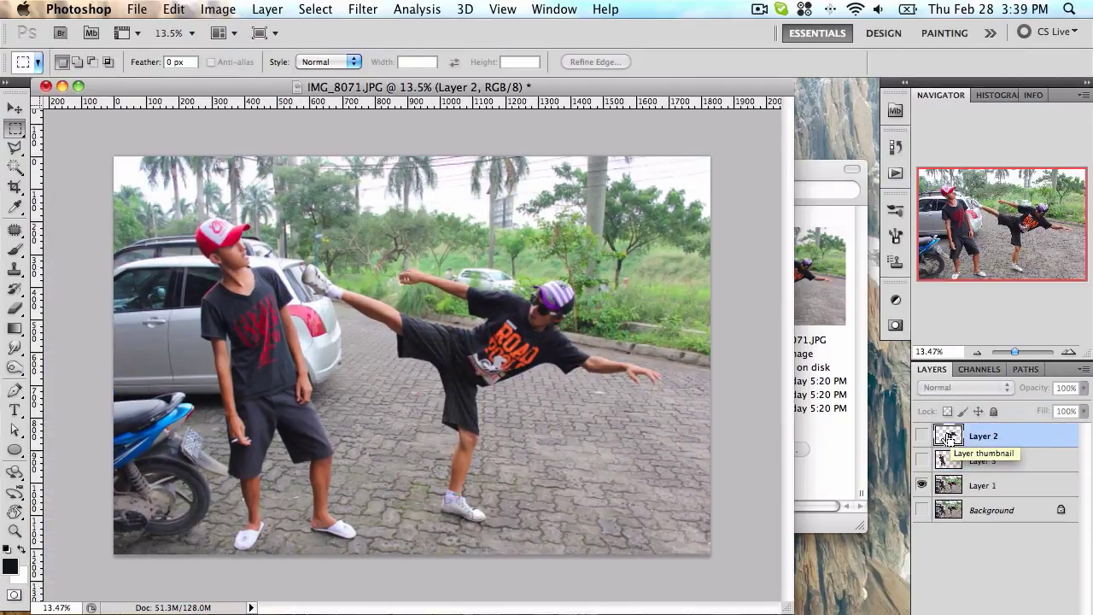
left_click(949, 488)
left_click(950, 438, "super")
left_click(221, 7)
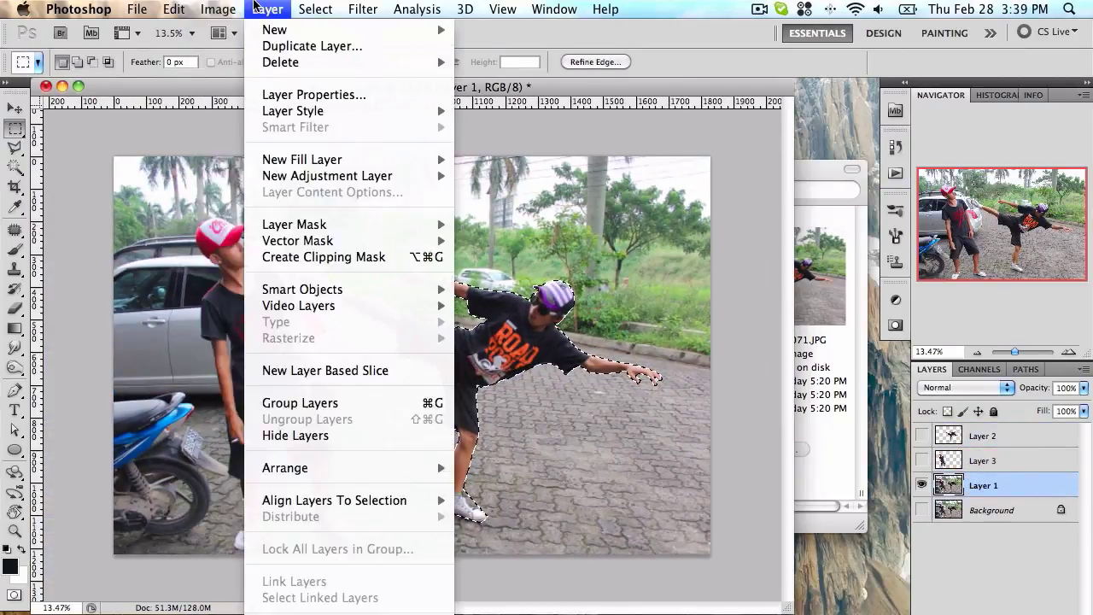
mouse_move(183, 8)
left_click(180, 289)
left_click(630, 233)
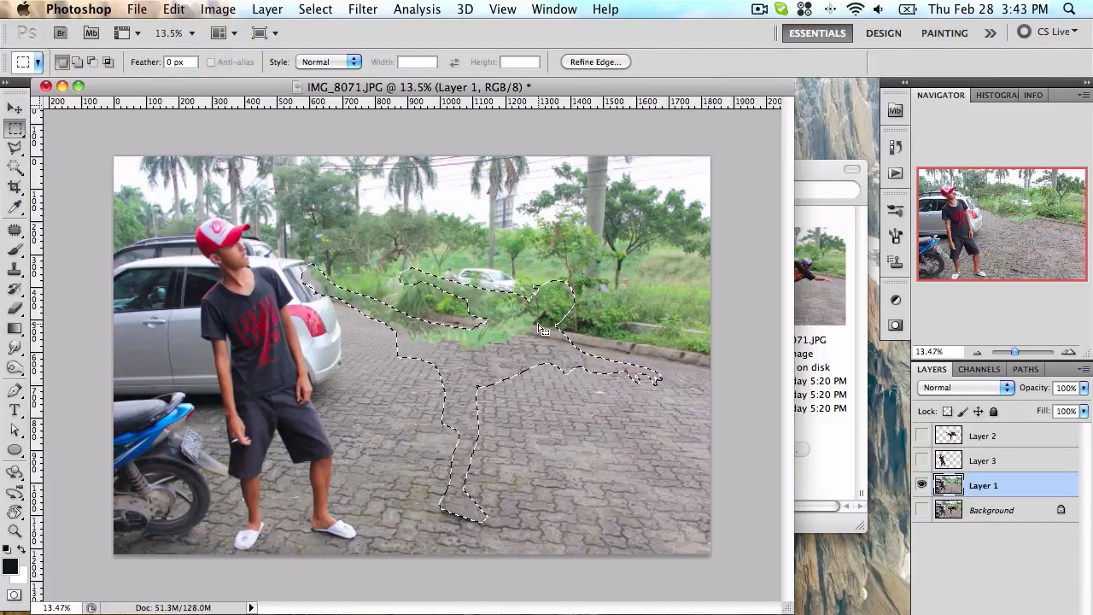
key("super+d")
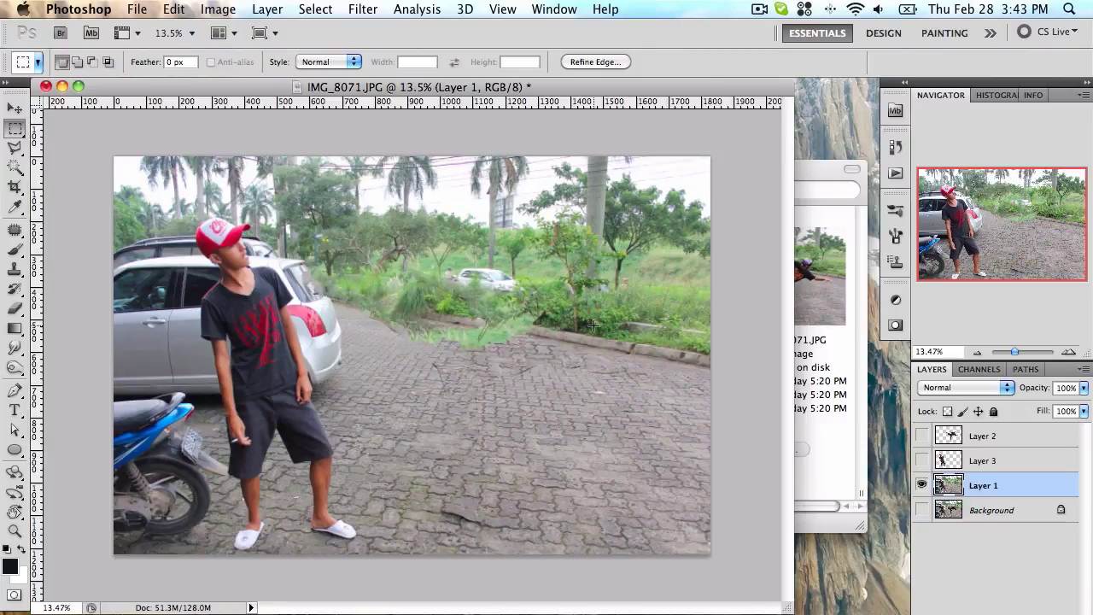
Show Layer 2, add an empty layer above it and set the Brush colour to red
left_click(922, 435)
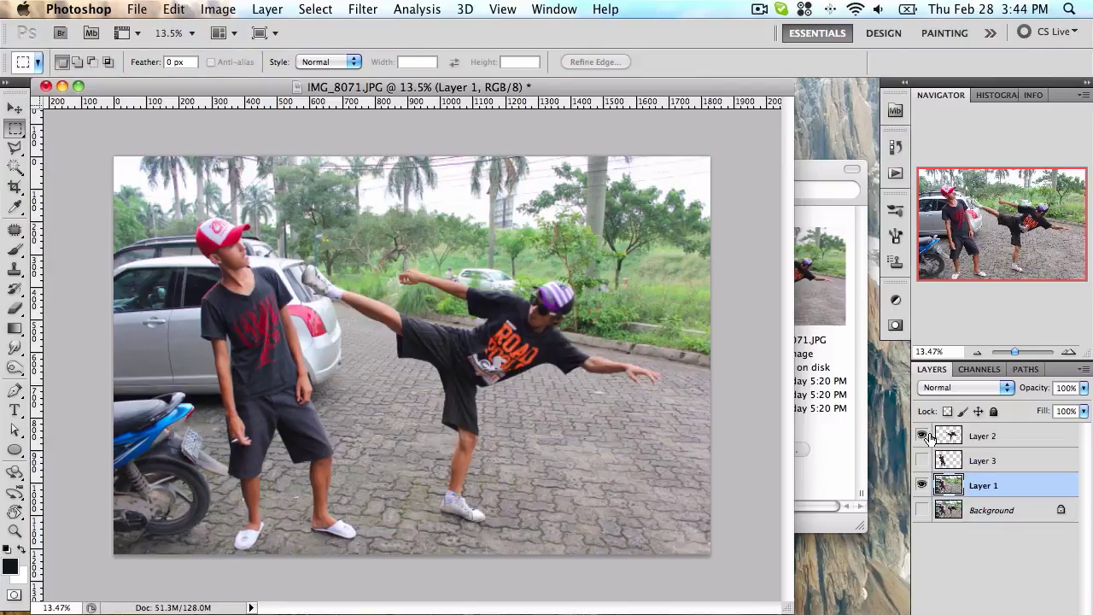
left_click(979, 442)
key("super+shift+alt+n")
key("b")
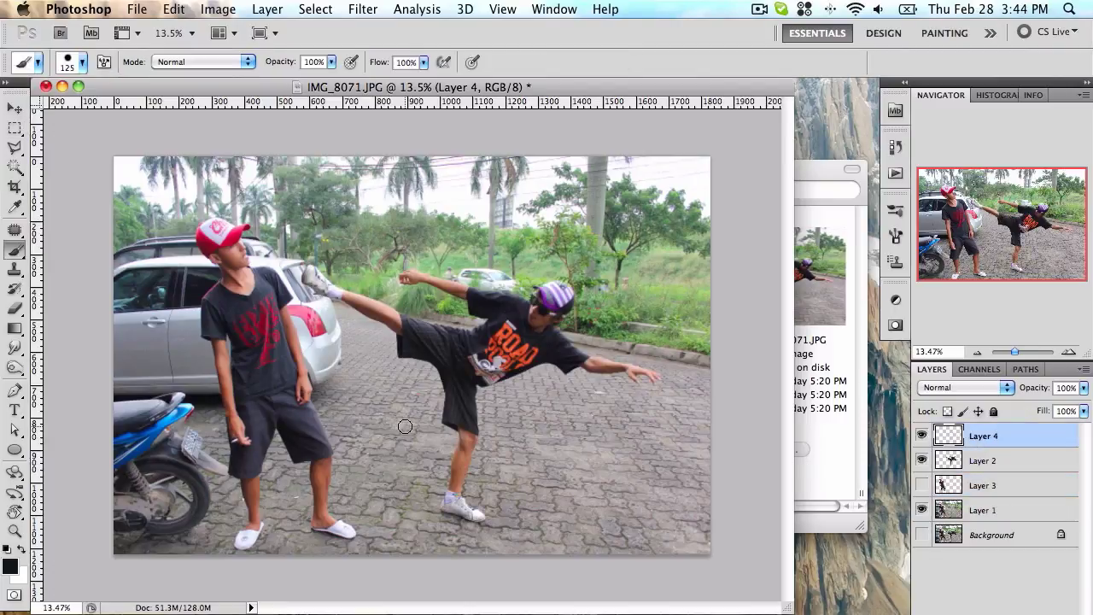
left_click(9, 567)
left_click(809, 341)
left_click_drag(809, 341, 843, 343)
left_click_drag(864, 345, 864, 326)
key("Return")
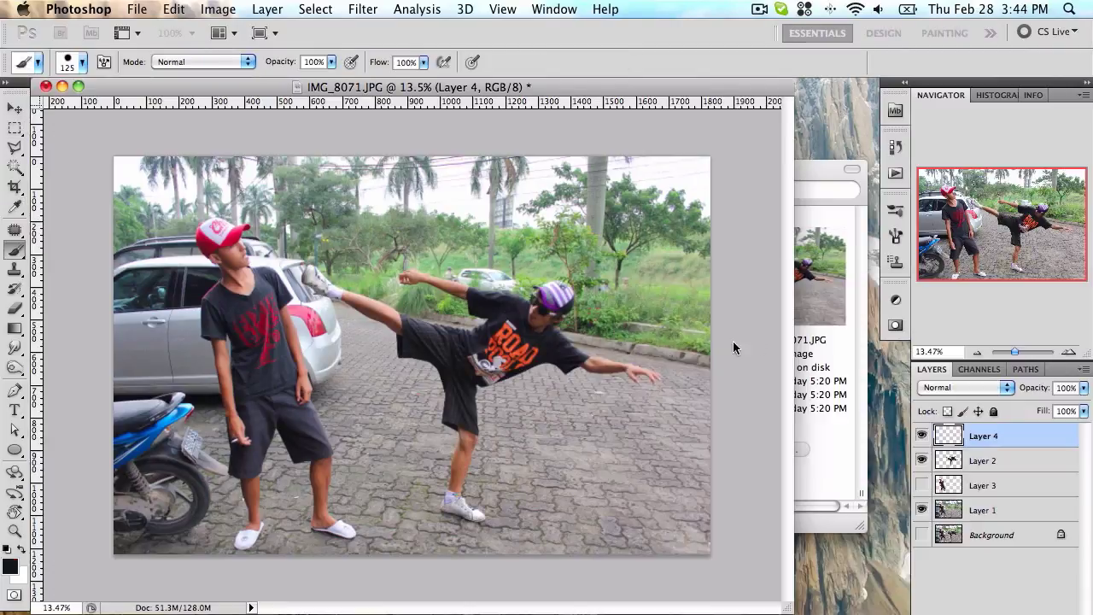
Paint red strokes and direction arrows by the kicker's arms and raised leg, and outline the standing man's upper body with an arrow
left_click_drag(561, 350, 644, 348)
left_click_drag(438, 345, 369, 293)
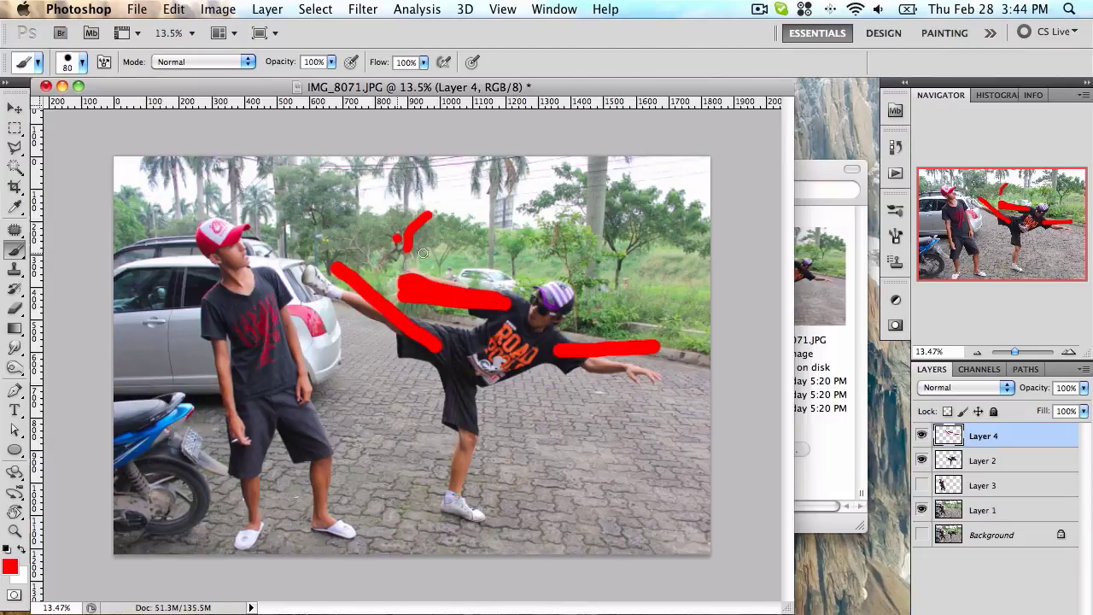
left_click_drag(397, 238, 431, 245)
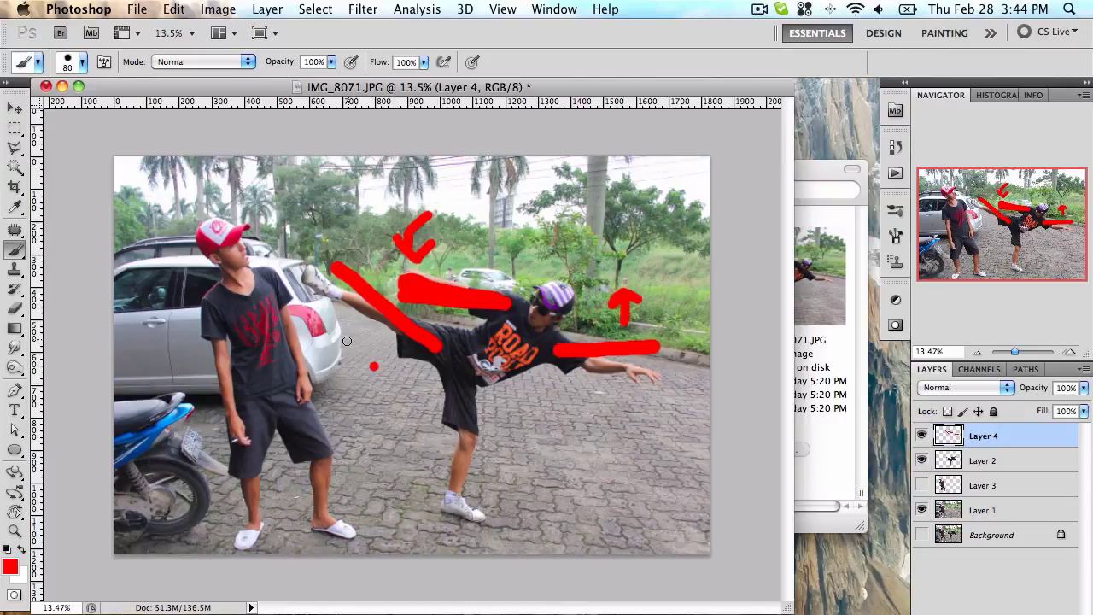
left_click_drag(347, 341, 375, 342)
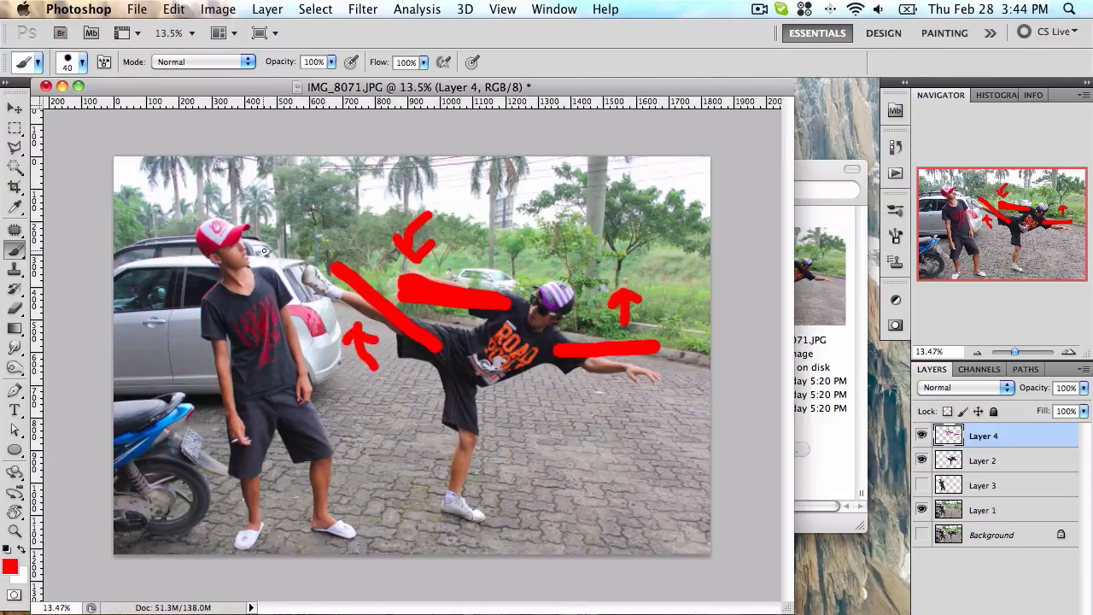
mouse_move(304, 399)
left_mouse_down()
mouse_move(258, 158)
mouse_move(198, 379)
left_mouse_up()
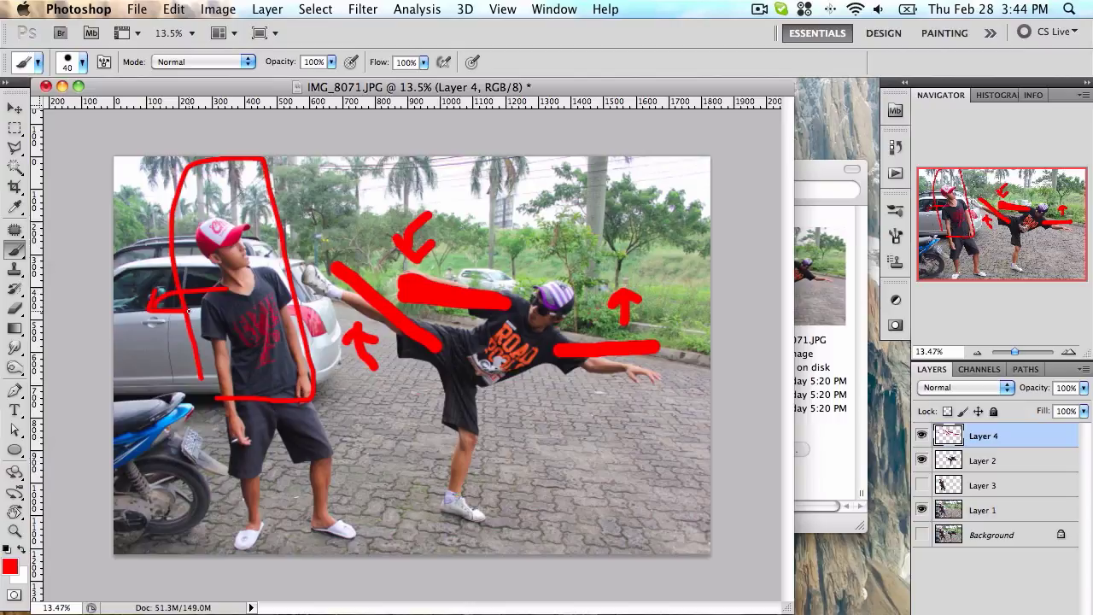
Hide the red markup layer and remove the standing man from Layer 1 by filling his Layer 3 outline, then deselect
left_click(922, 435)
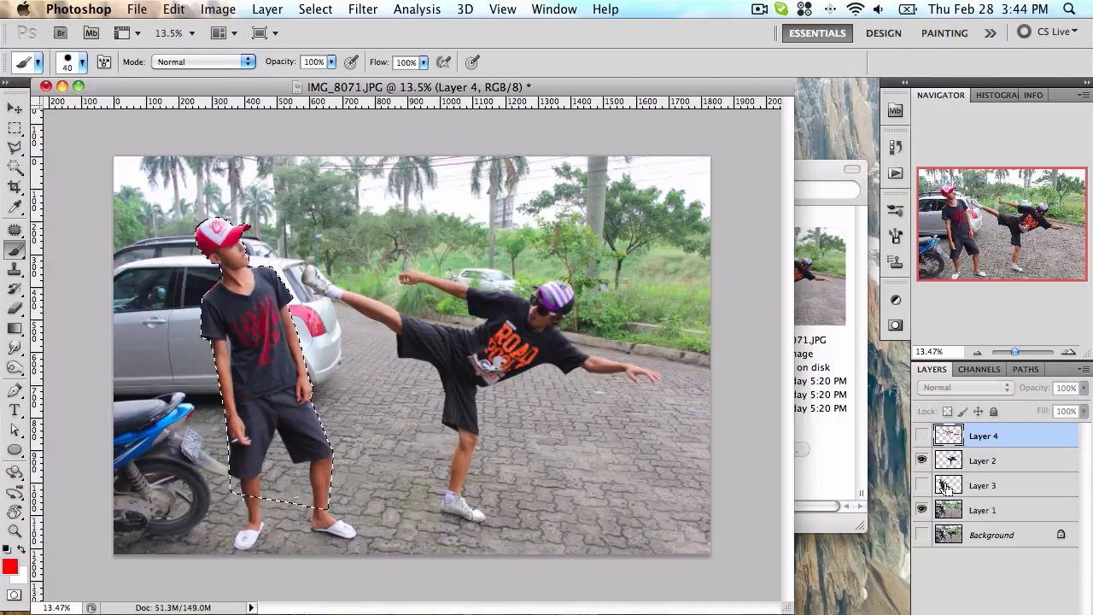
left_click(948, 509)
left_click(171, 10)
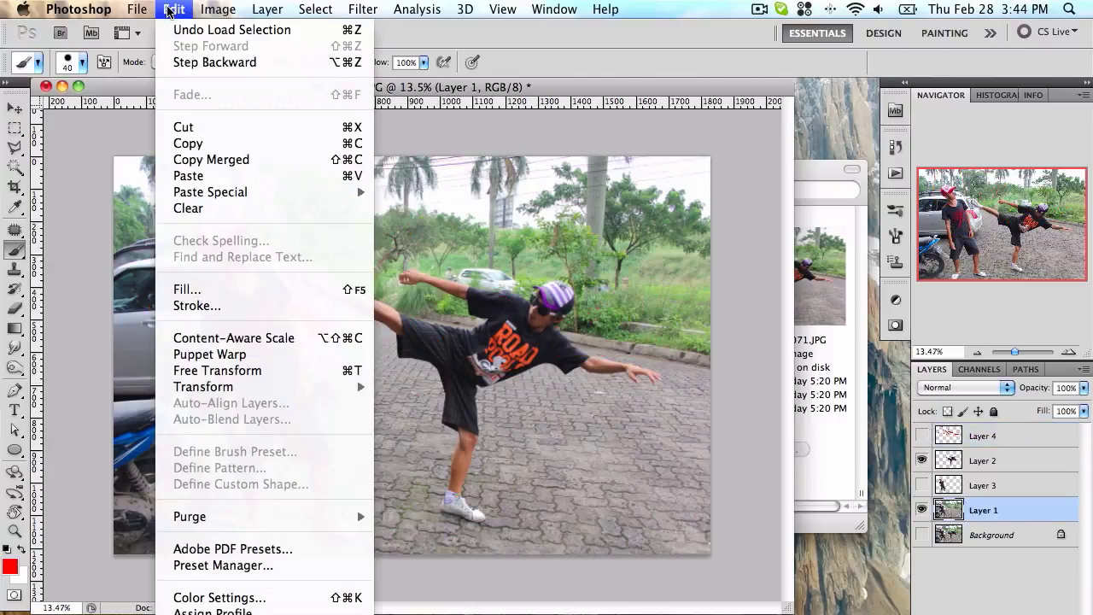
left_click(251, 288)
key("Return")
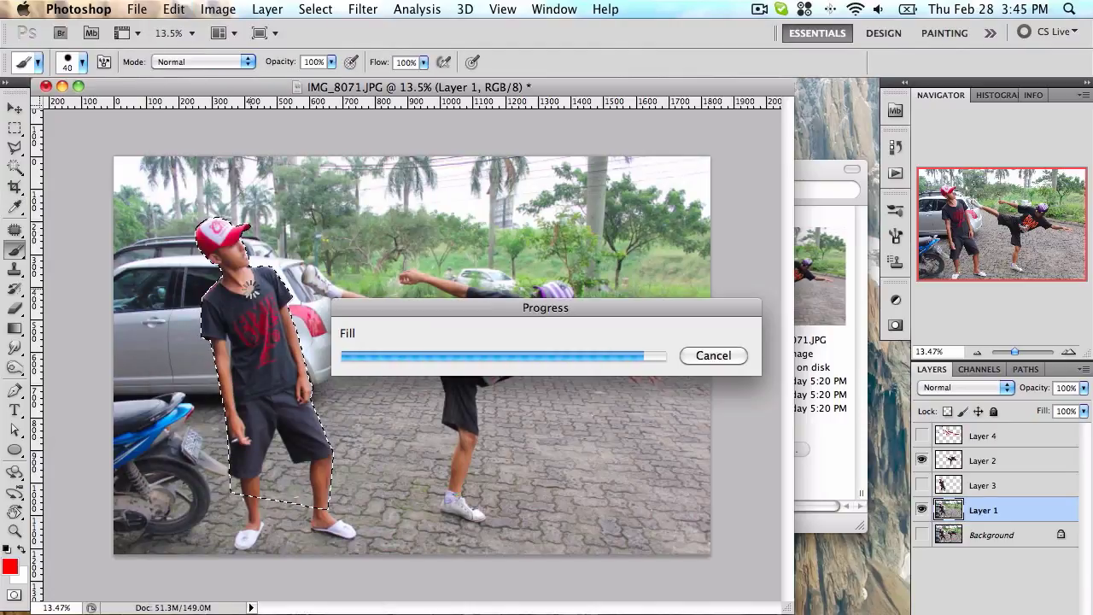
key("m")
left_click(280, 295)
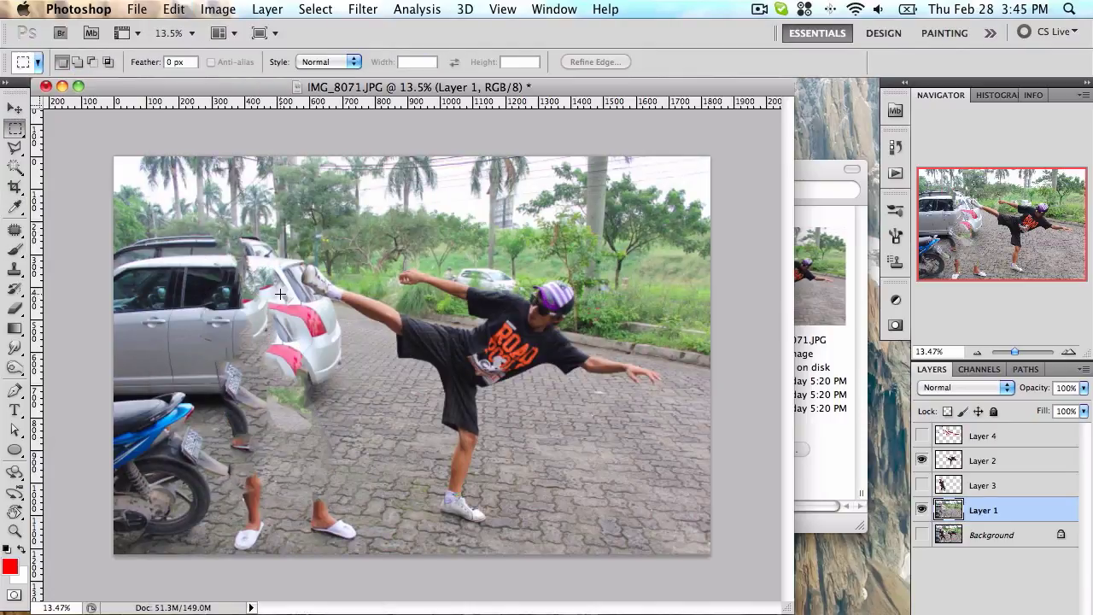
Show Layer 3, keeping the red markup layer hidden
left_click(921, 436)
left_click(921, 436)
left_click(922, 485)
Save the layered image to the Desktop as IMG_8071.psd in Photoshop format
left_click(137, 9)
left_click(169, 272)
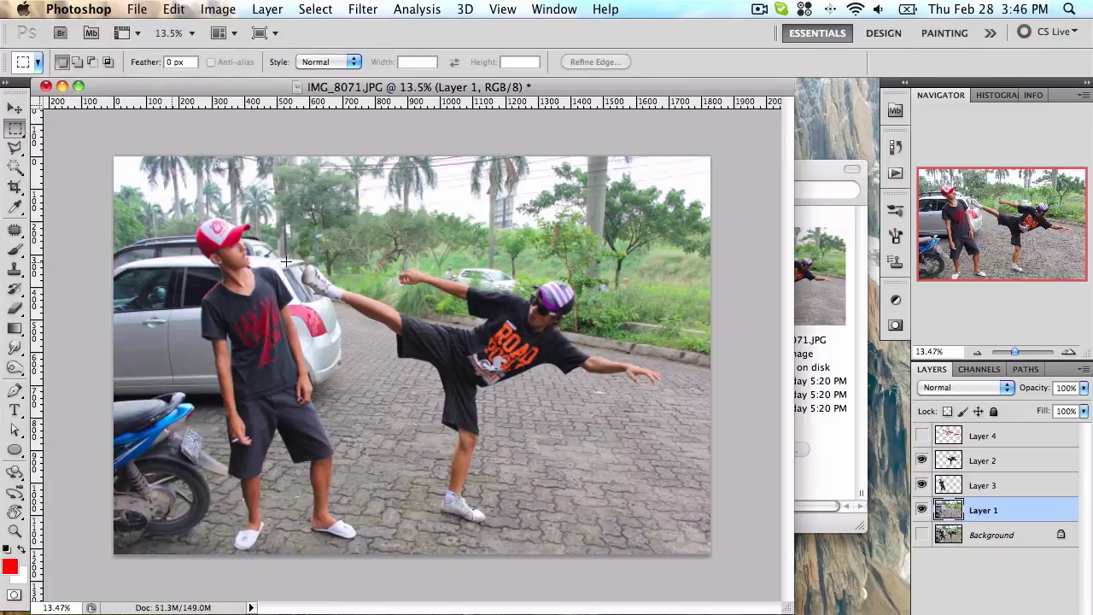
scroll(377, 224, "down", 5)
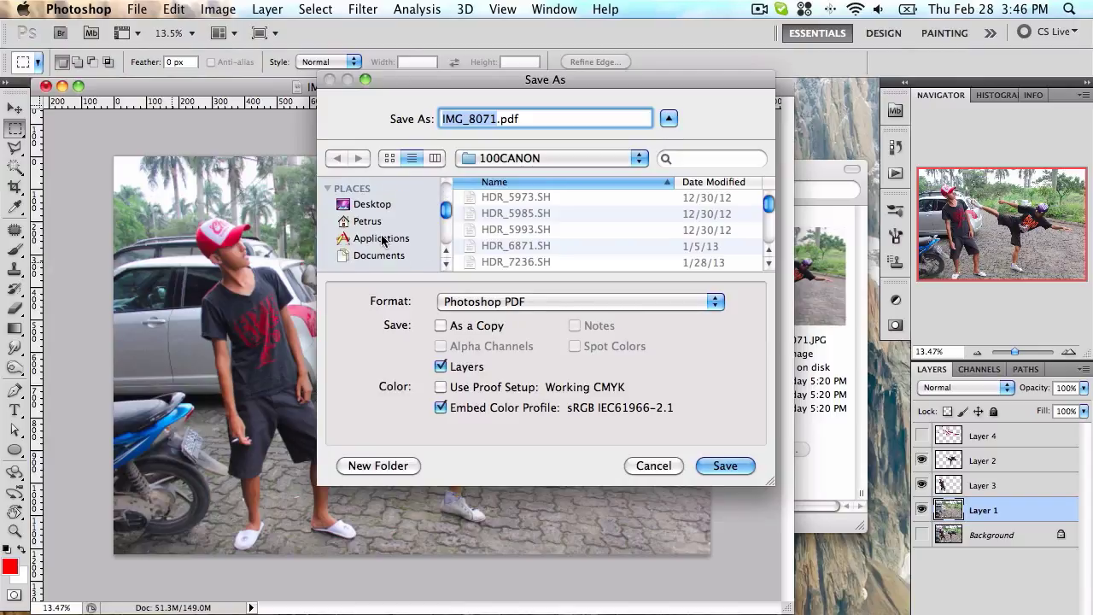
left_click(373, 206)
left_click(482, 303)
left_click(504, 148)
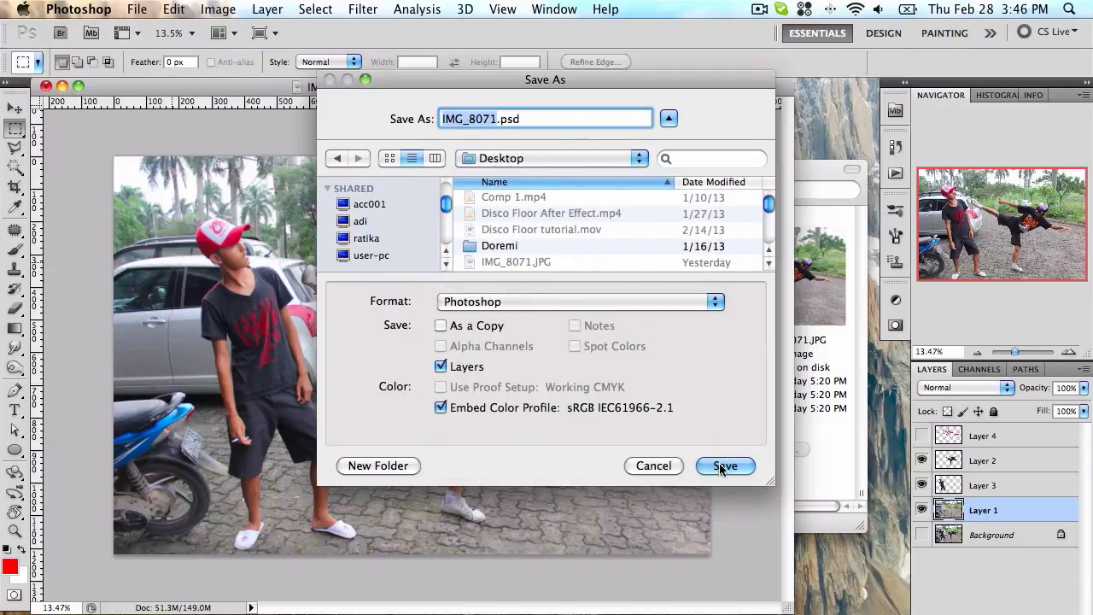
left_click(722, 468)
left_click(720, 269)
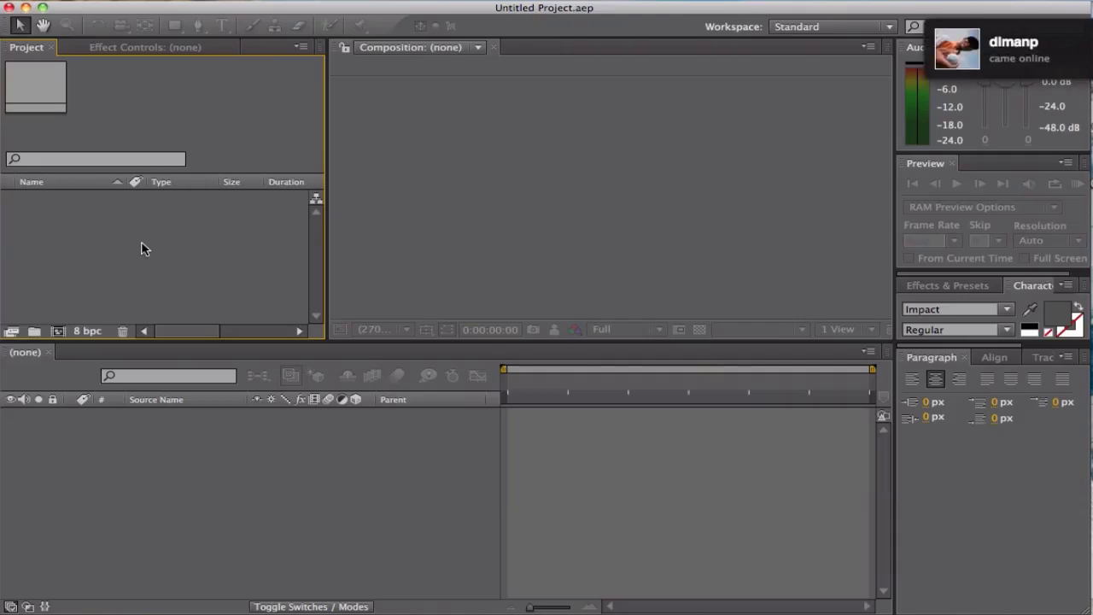
Switch to After Effects and import IMG_8071.psd from the Desktop as a Composition with editable layer styles
double_click(143, 248)
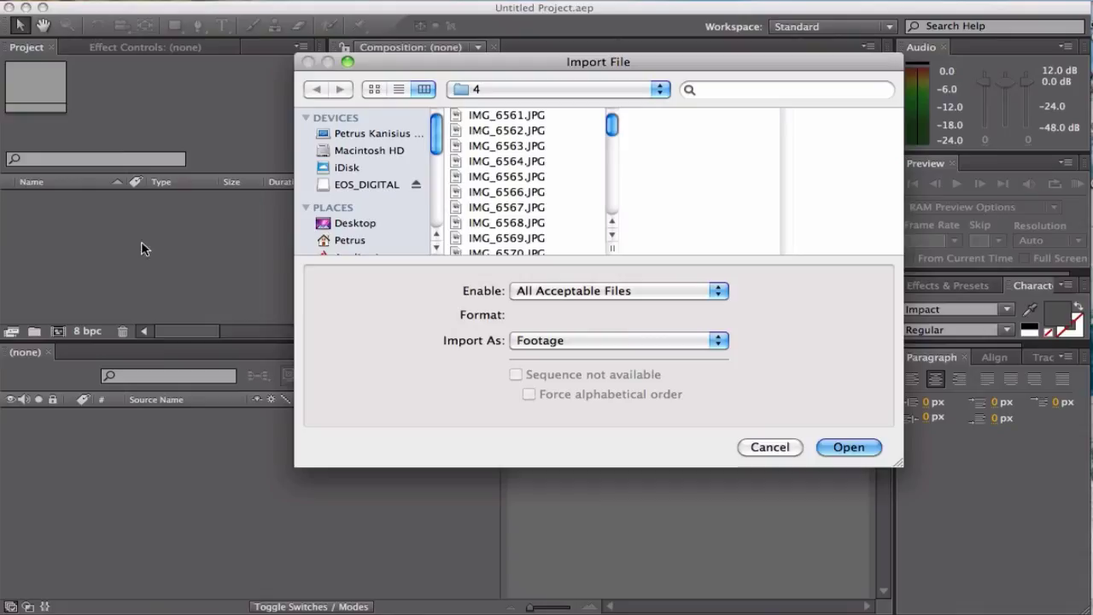
left_click(368, 224)
left_click(529, 191)
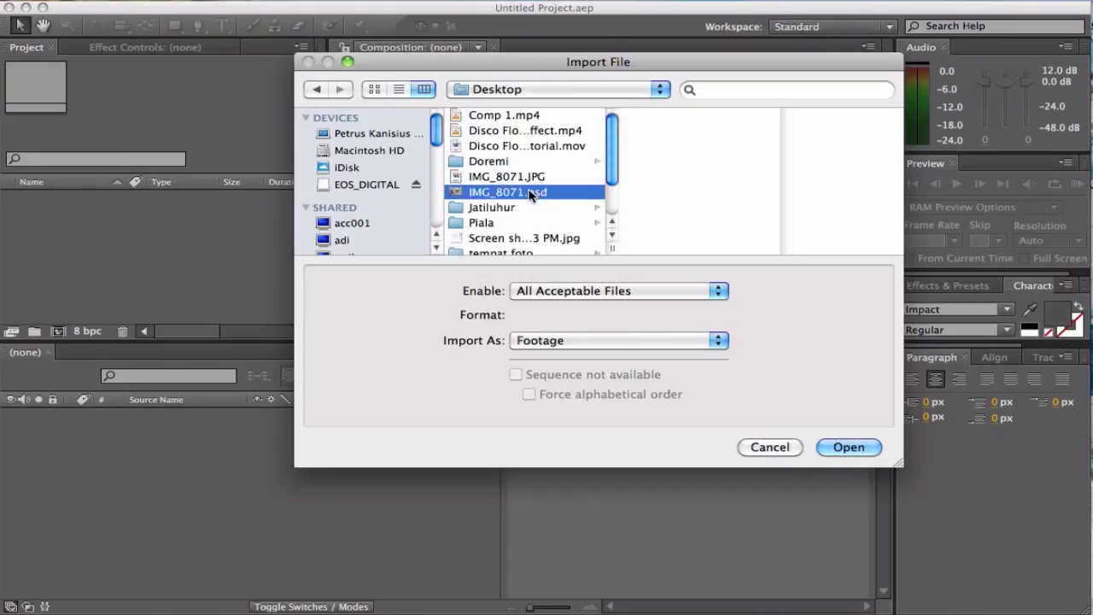
left_click(845, 446)
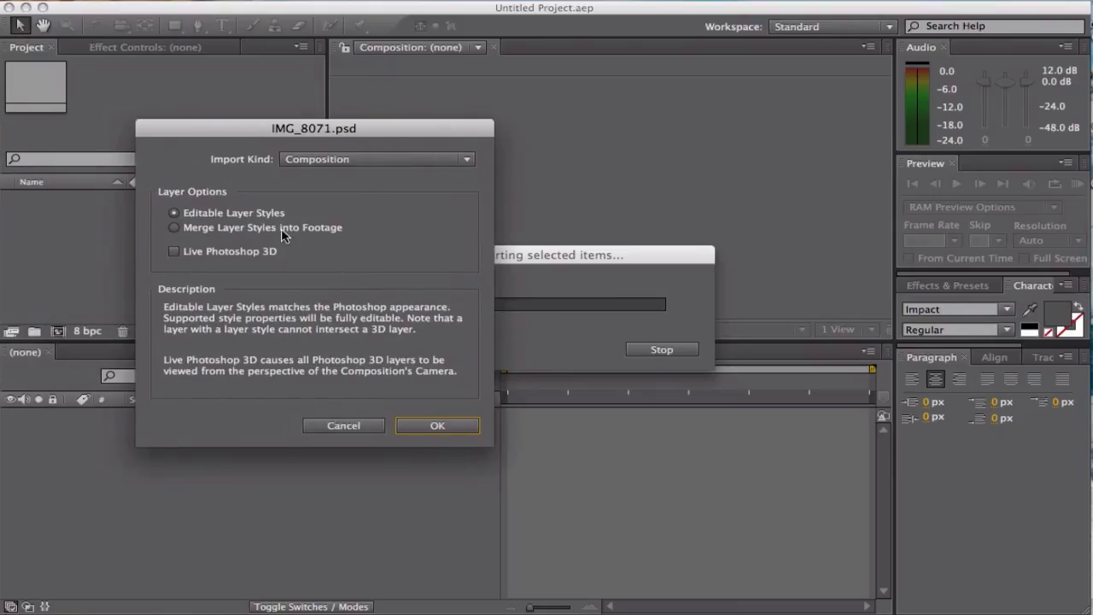
left_click(323, 163)
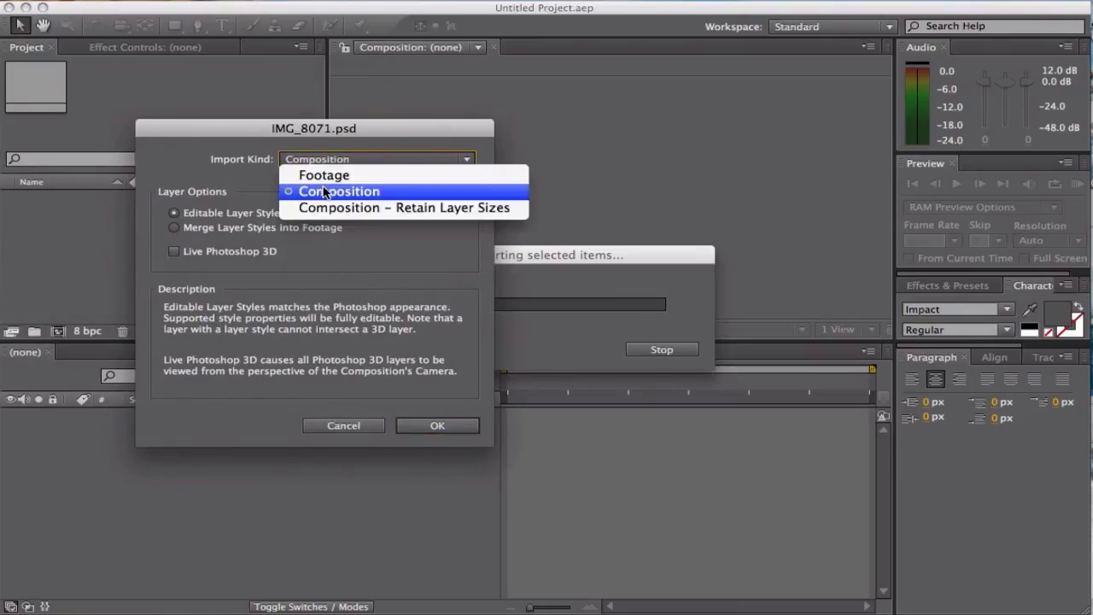
left_click(331, 191)
left_click(411, 421)
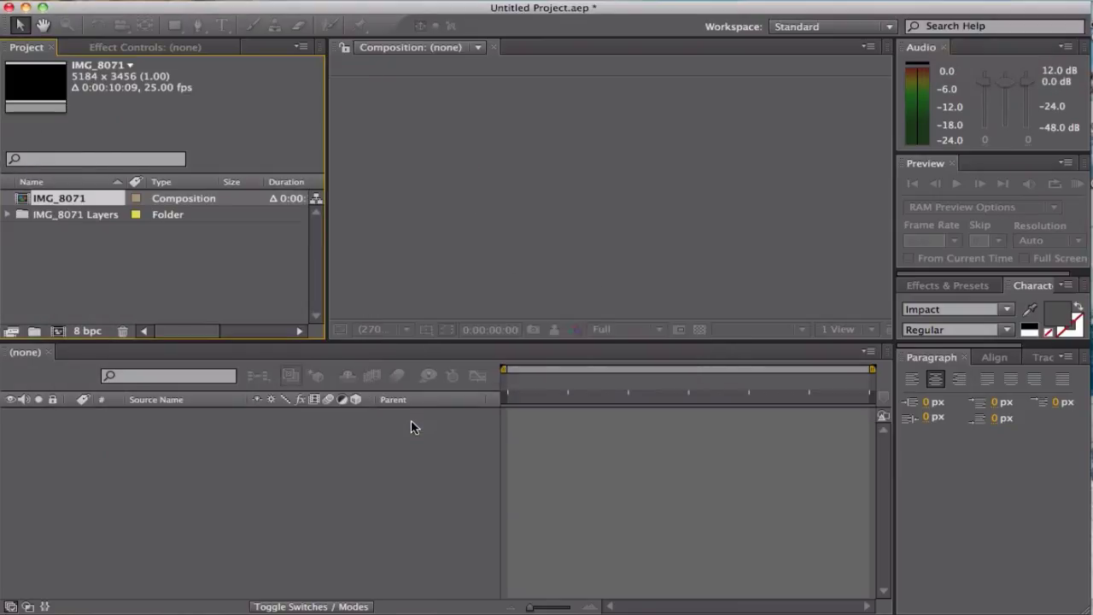
Open the IMG_8071 composition and delete Layer 4 from it
double_click(23, 206)
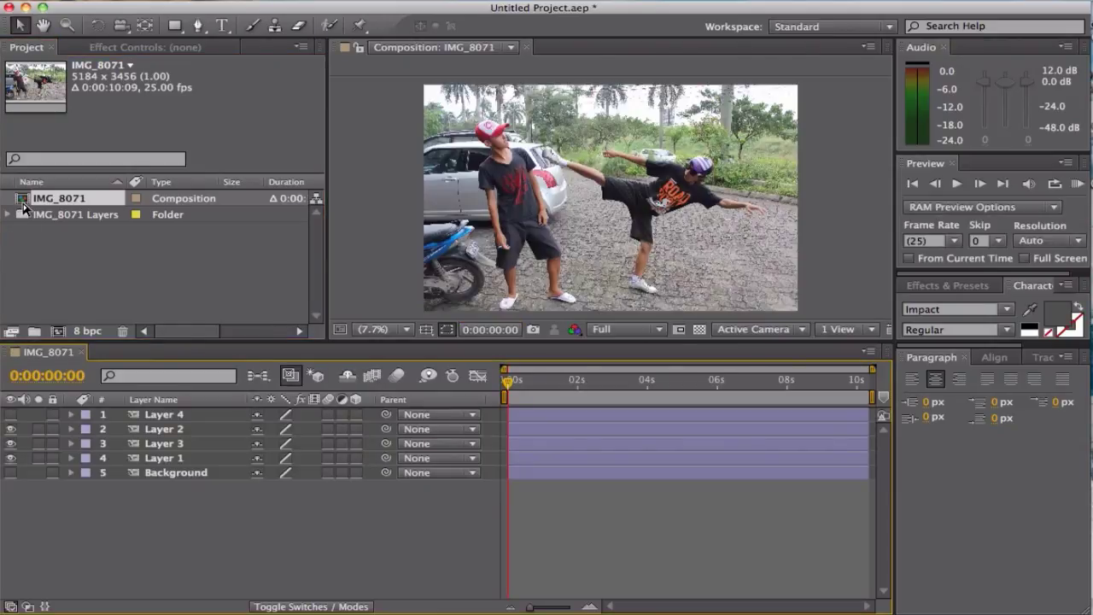
left_click(11, 415)
left_click(159, 415)
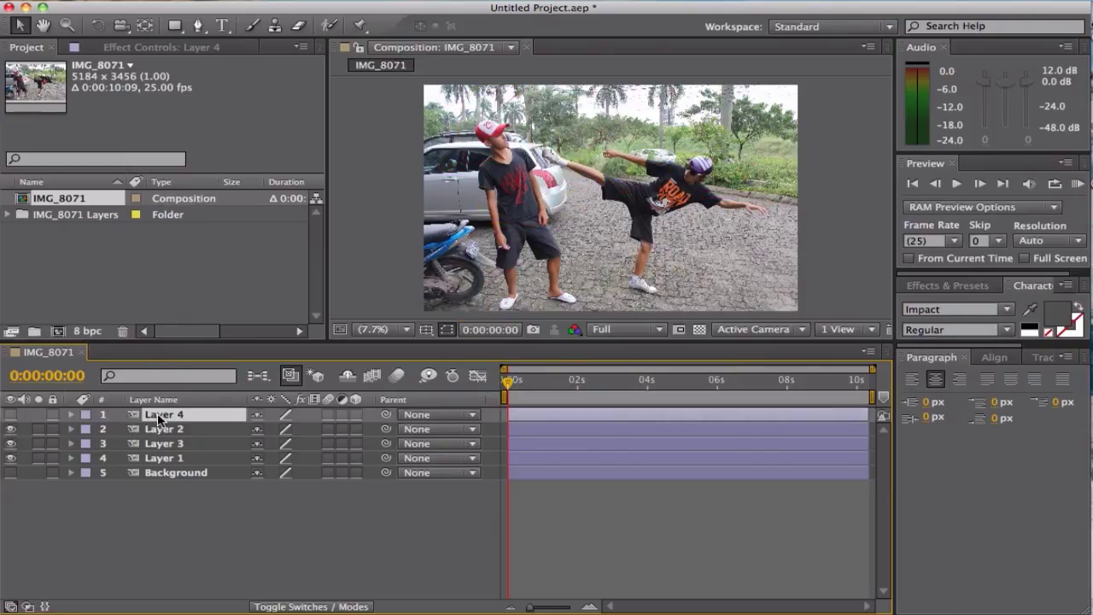
key("Delete")
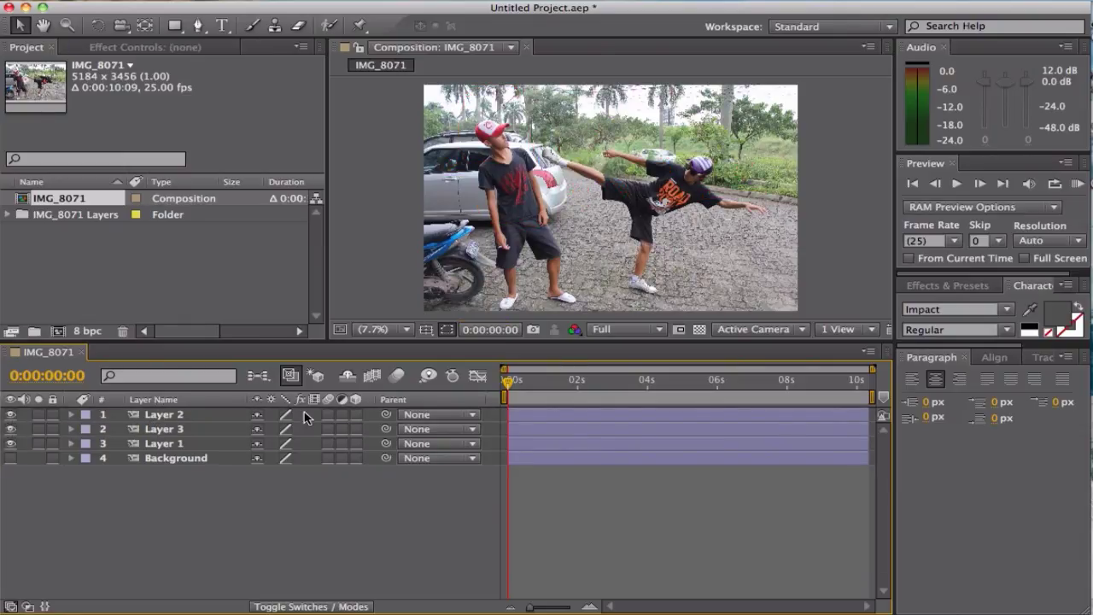
At 0:00:00:02, place puppet pins on Layer 2's kicking man: both shoulders, both hands, the raised foot and the hip
mouse_move(528, 391)
left_mouse_down()
mouse_move(575, 386)
mouse_move(510, 386)
left_mouse_up()
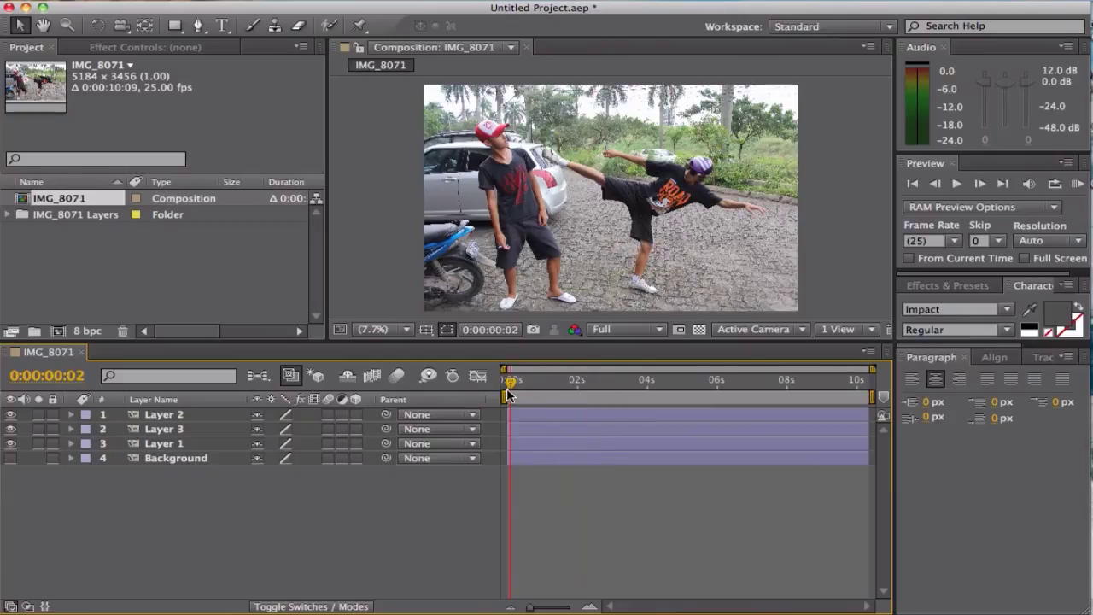
left_click(507, 306)
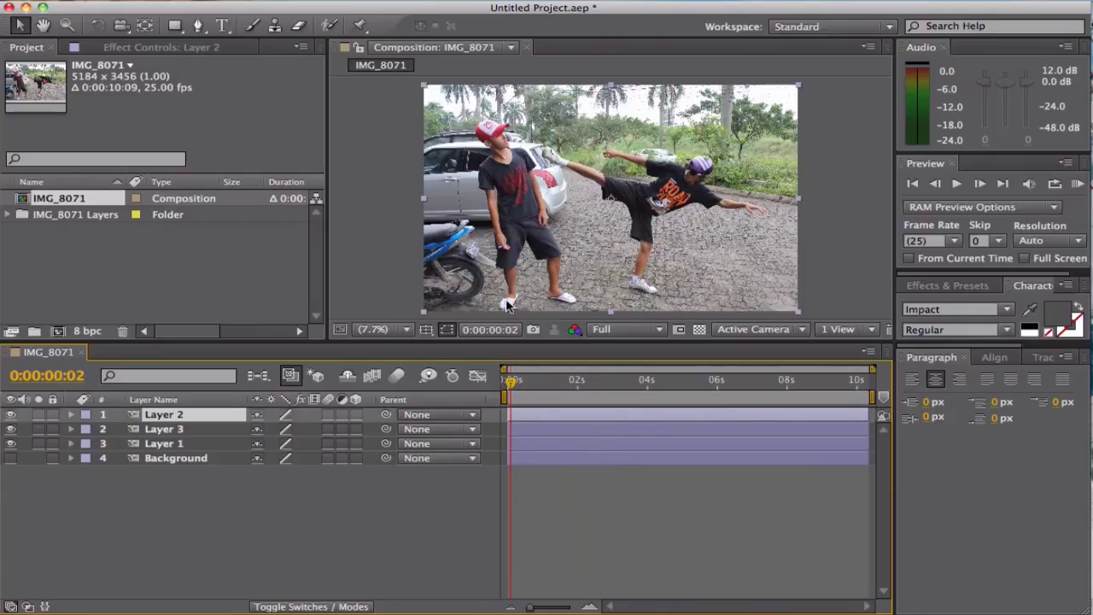
left_click(359, 25)
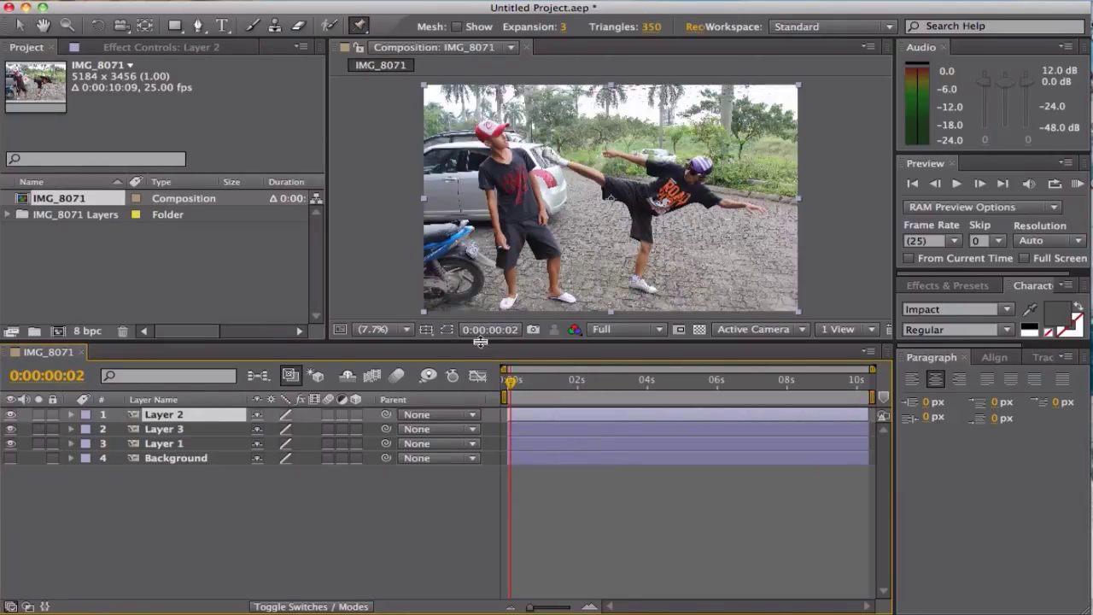
left_click_drag(481, 341, 481, 457)
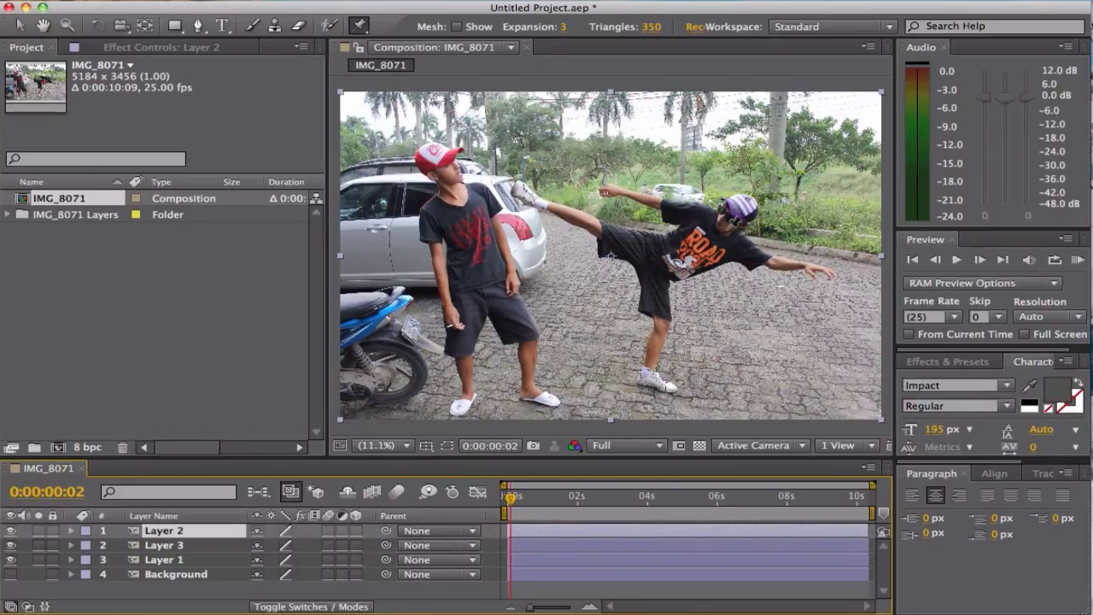
left_click(698, 221)
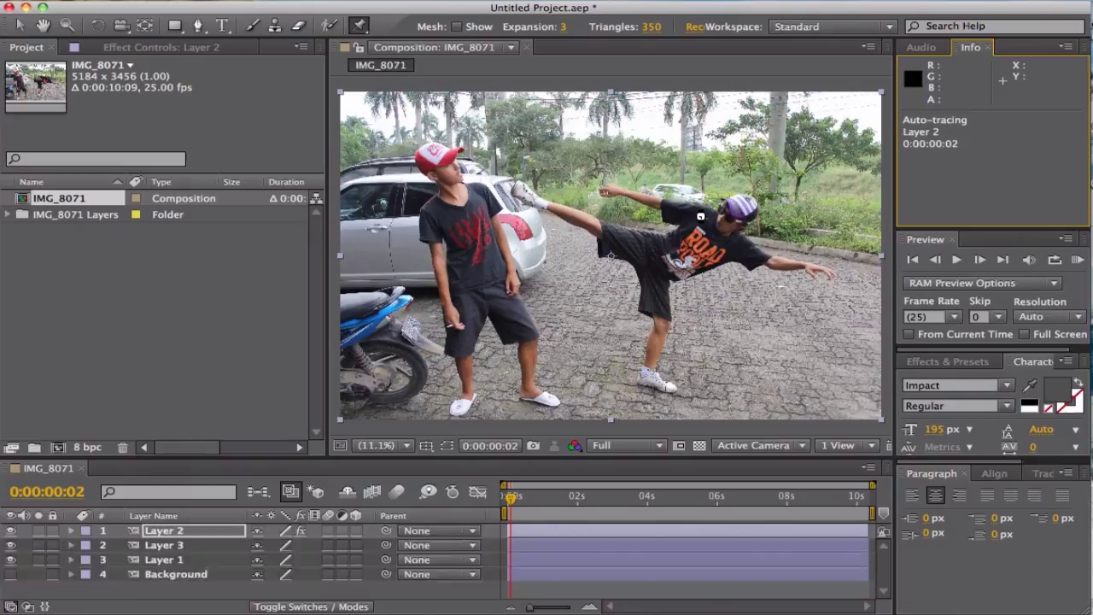
left_click(613, 188)
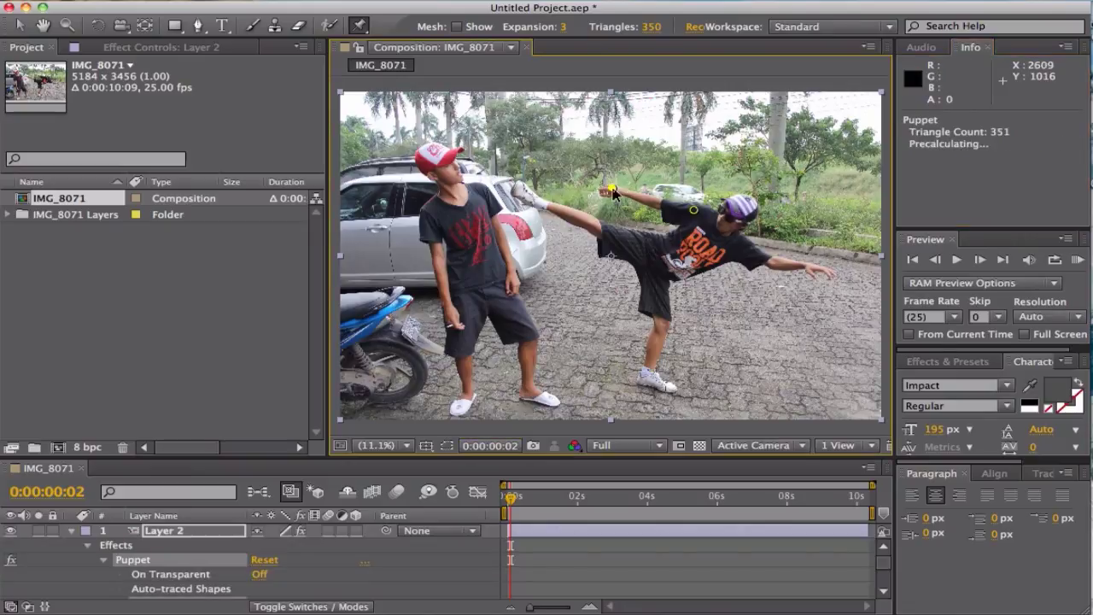
left_click(521, 188)
left_click(811, 267)
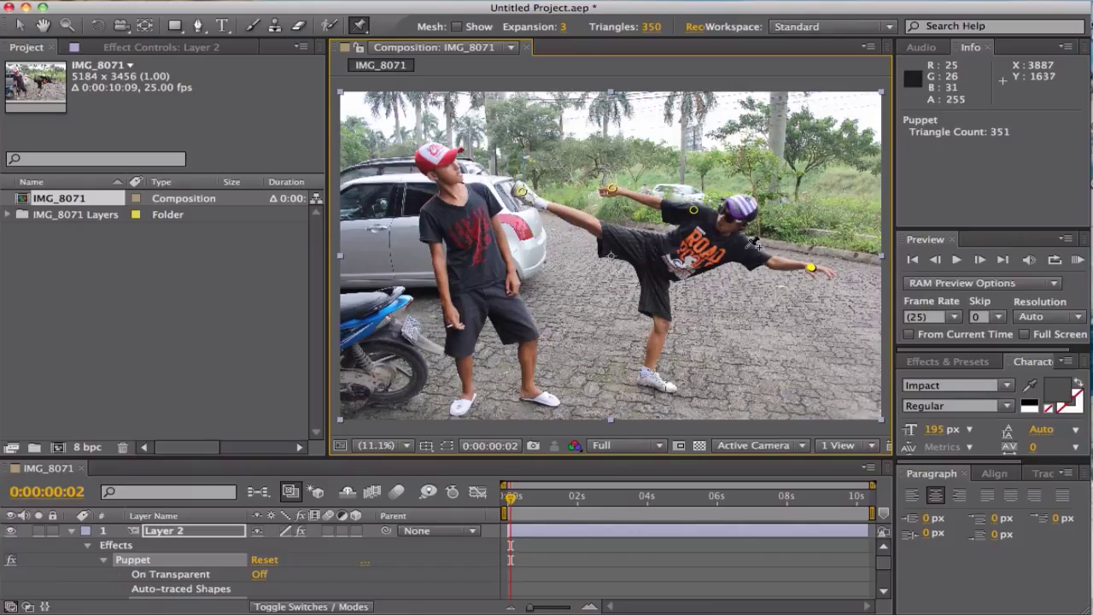
left_click(741, 247)
left_click(638, 246)
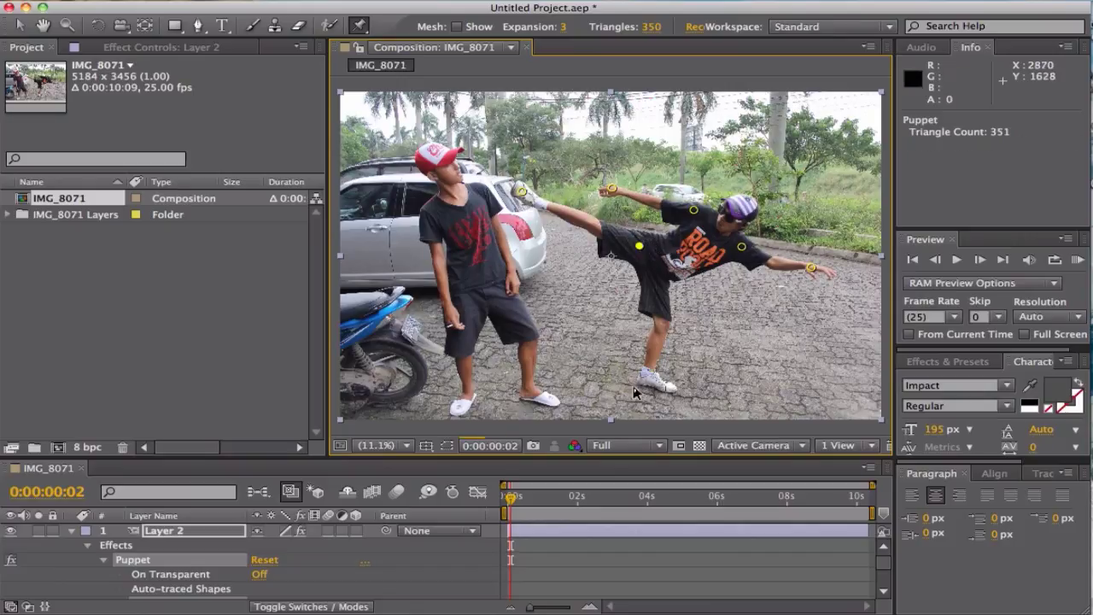
Test and undo a move of the raised foot's pin, and expand Mesh 1 and Deform to list Layer 2's puppet pins
left_click_drag(520, 190, 531, 188)
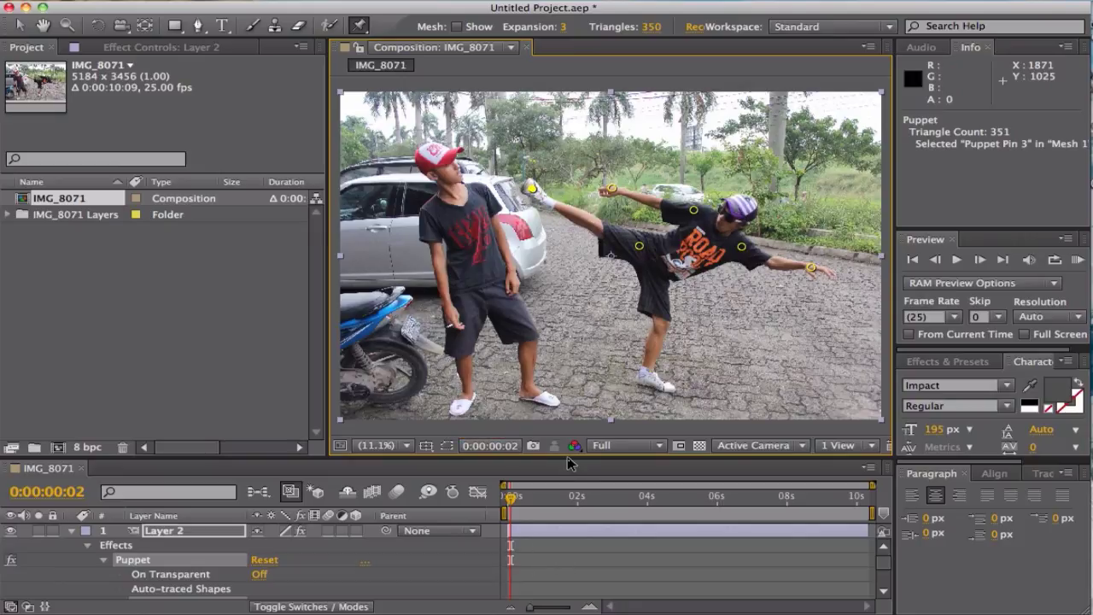
key("ctrl+z")
left_click_drag(565, 458, 568, 386)
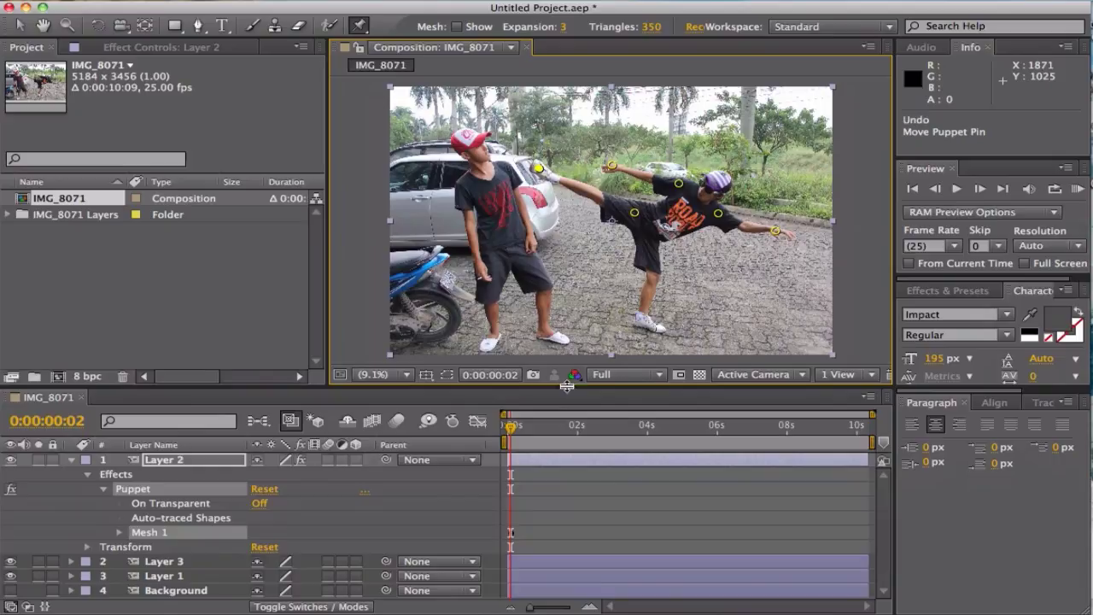
left_click(118, 532)
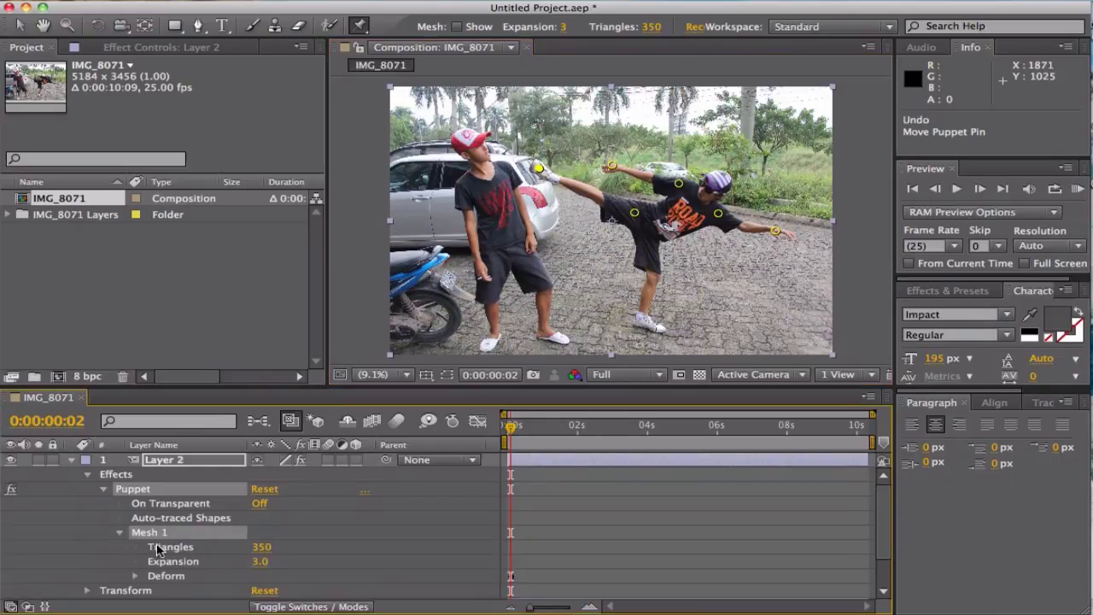
scroll(128, 546, "down", 2)
left_click(135, 544)
Try raising the kicking foot's pin slightly at 0:00:03:04, check the motion, and undo the move
left_click_drag(523, 444, 618, 427)
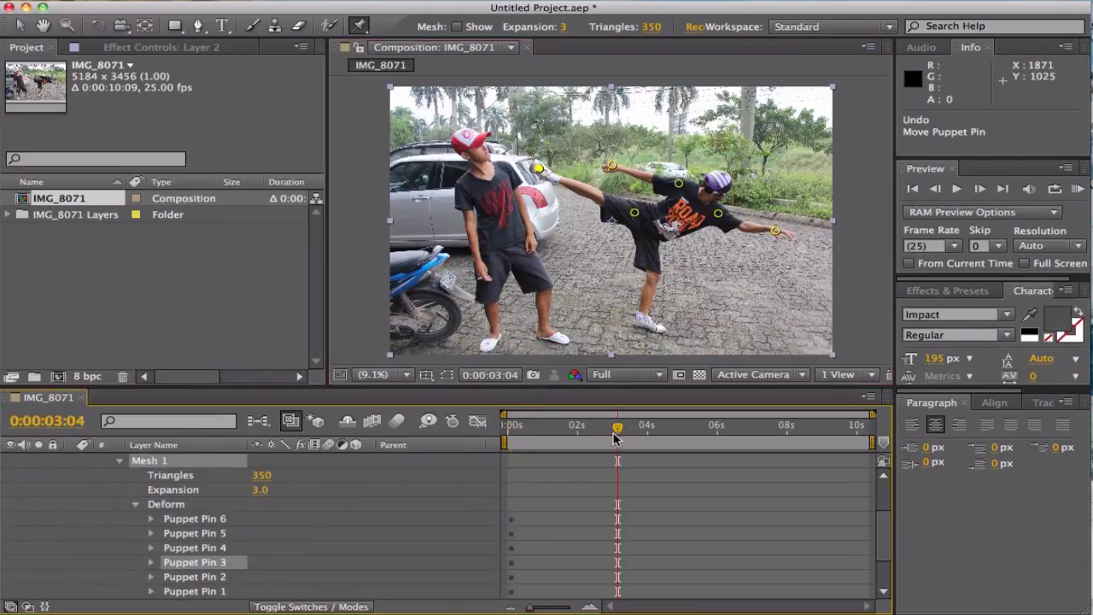
left_click_drag(540, 167, 542, 161)
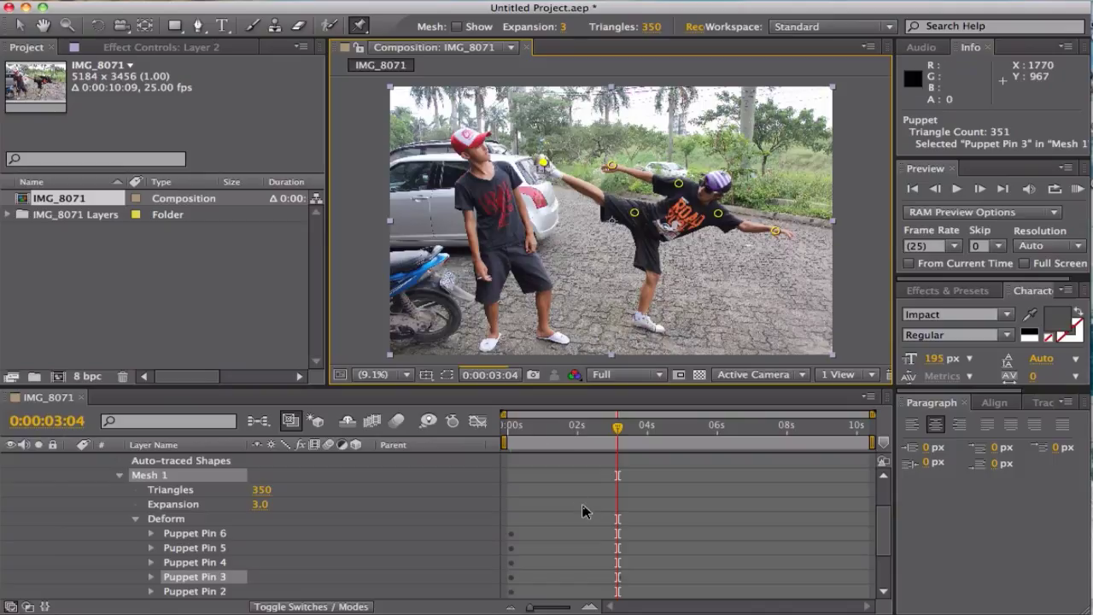
left_click_drag(617, 427, 542, 427)
left_click(610, 431)
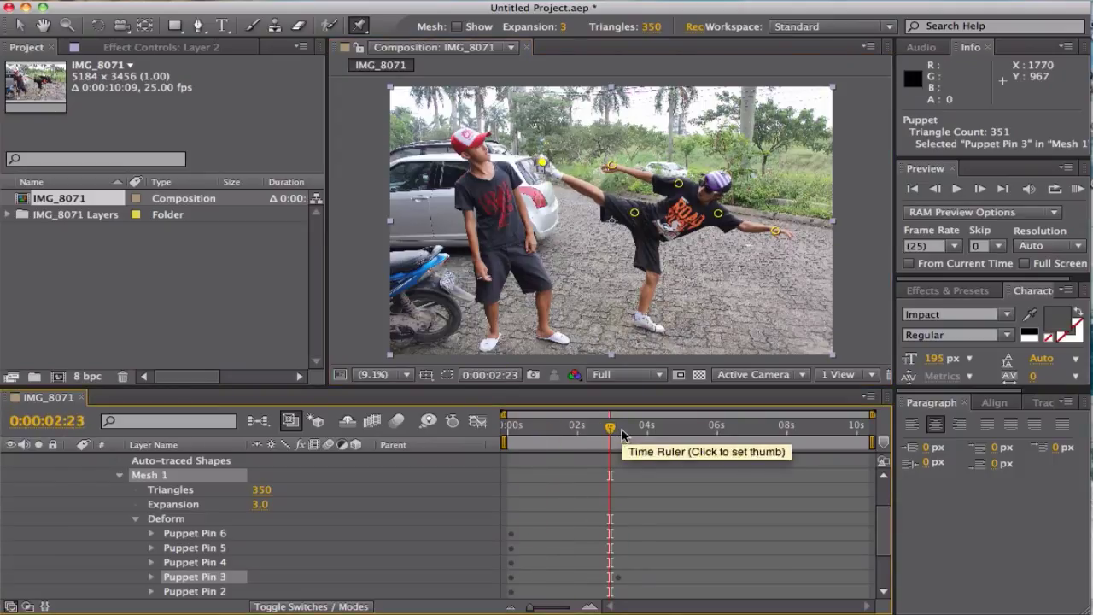
key("super+z")
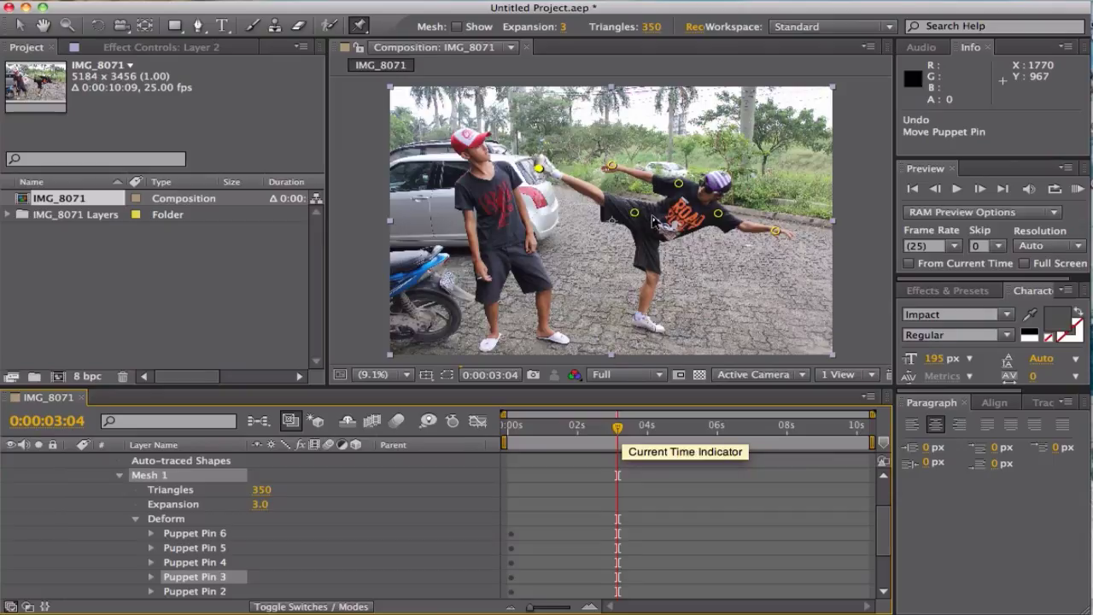
Lower the raised foot's pin slightly at 0:00:00:00, and test and undo a small move of the hip pin
key("Home")
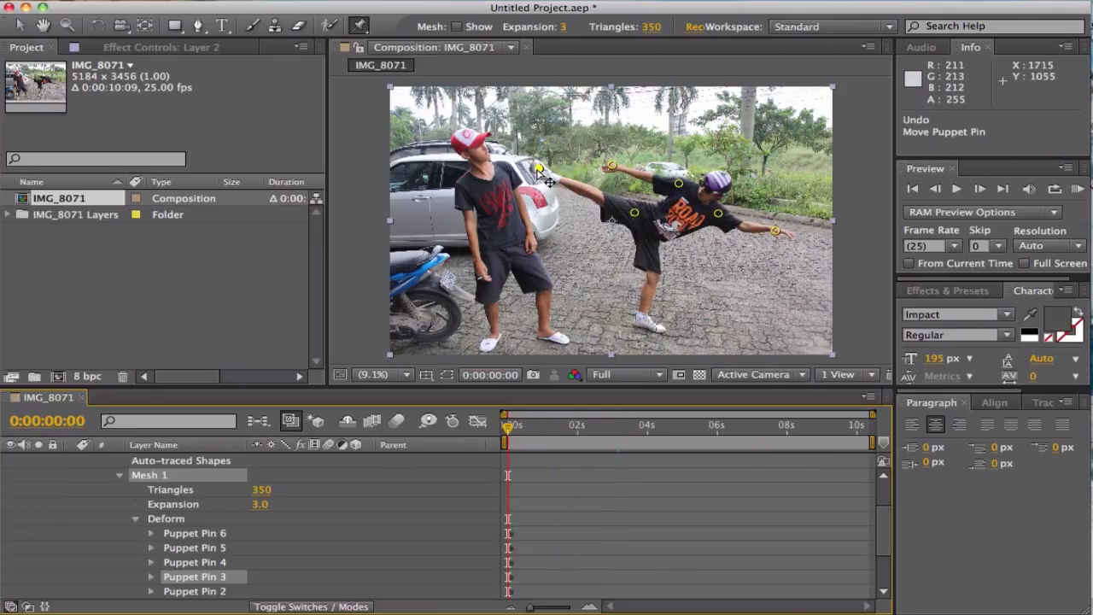
left_click(539, 167)
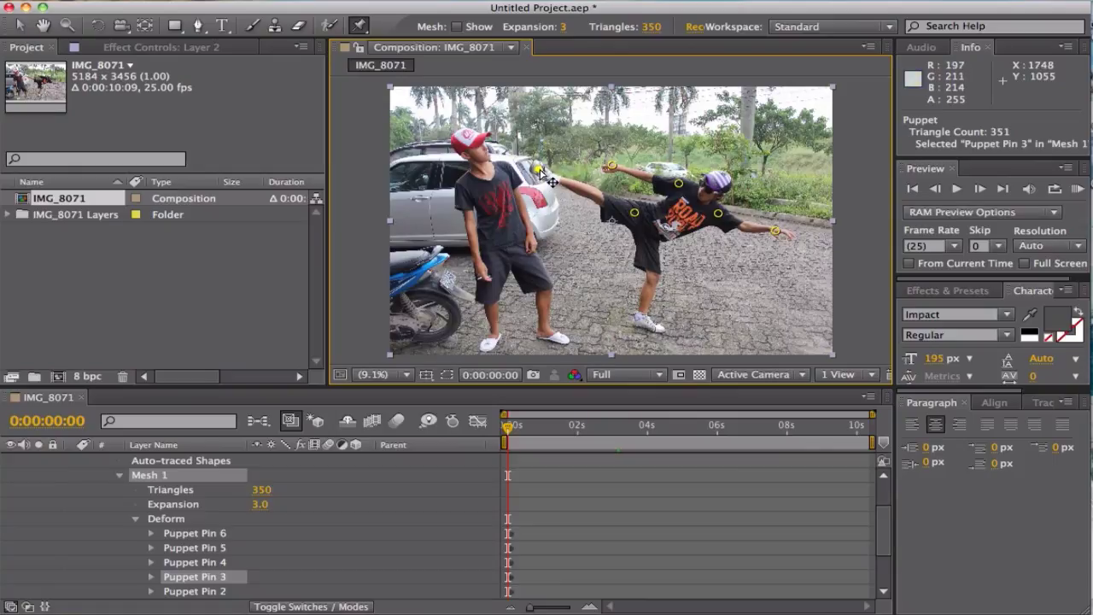
left_click_drag(539, 169, 536, 175)
left_click_drag(635, 213, 636, 215)
key("super+z")
Add three puppet pins down the kicking man's supporting leg, at the foot, the knee and the thigh
left_click(639, 318)
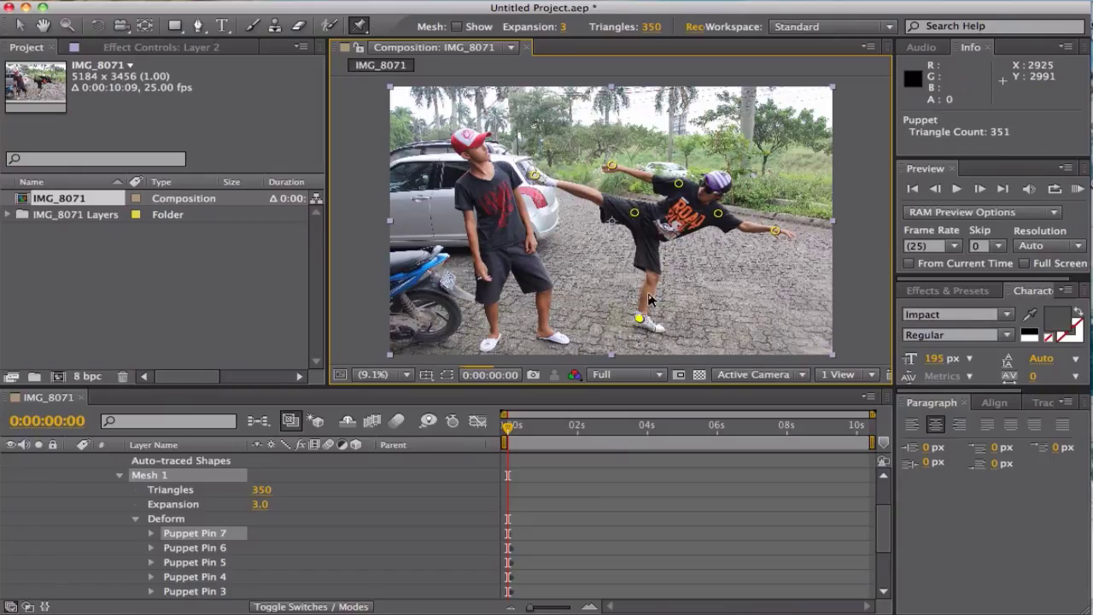
left_click(651, 270)
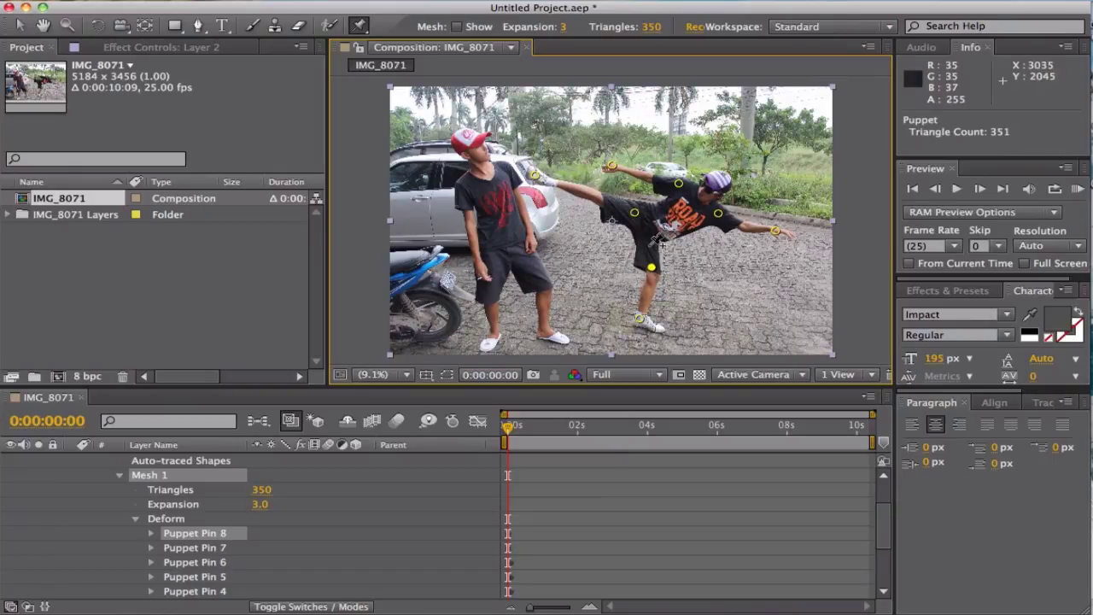
left_click(649, 245)
Shift the hip pin slightly and lower the raised foot's pin further at 0:00:00:00, and check the motion over the first frames
left_click_drag(635, 214, 632, 217)
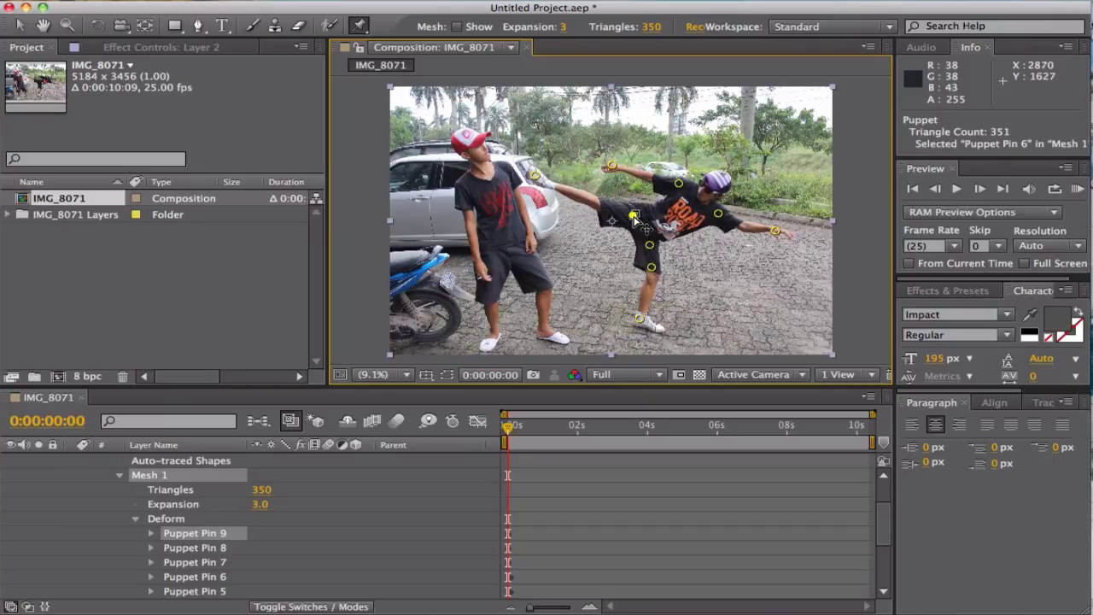
left_click(535, 179)
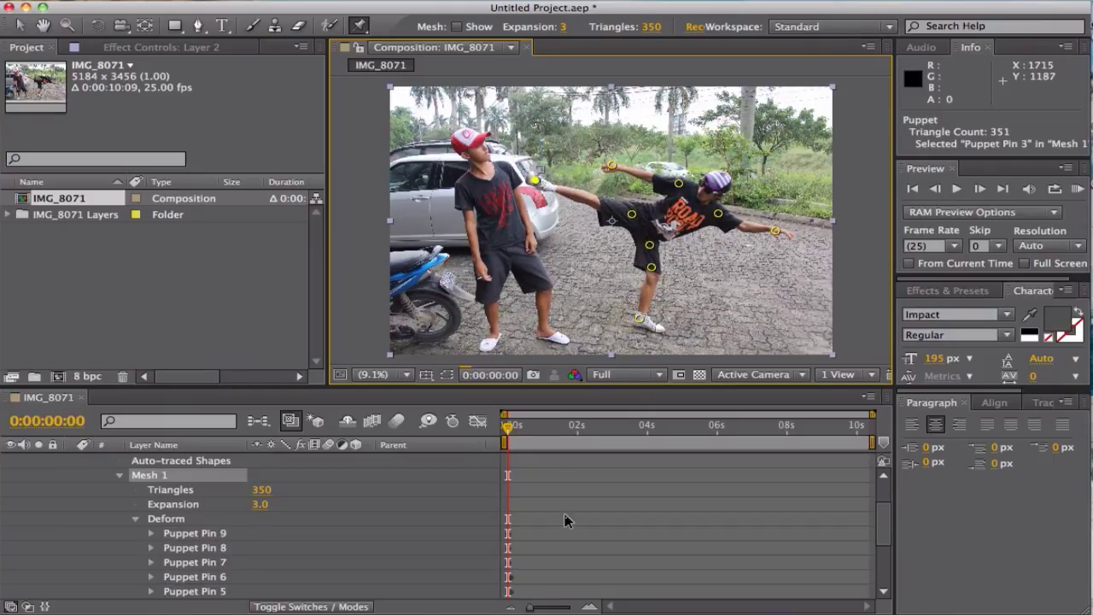
scroll(567, 525, "down", 5)
scroll(555, 513, "up", 3)
left_click(518, 427)
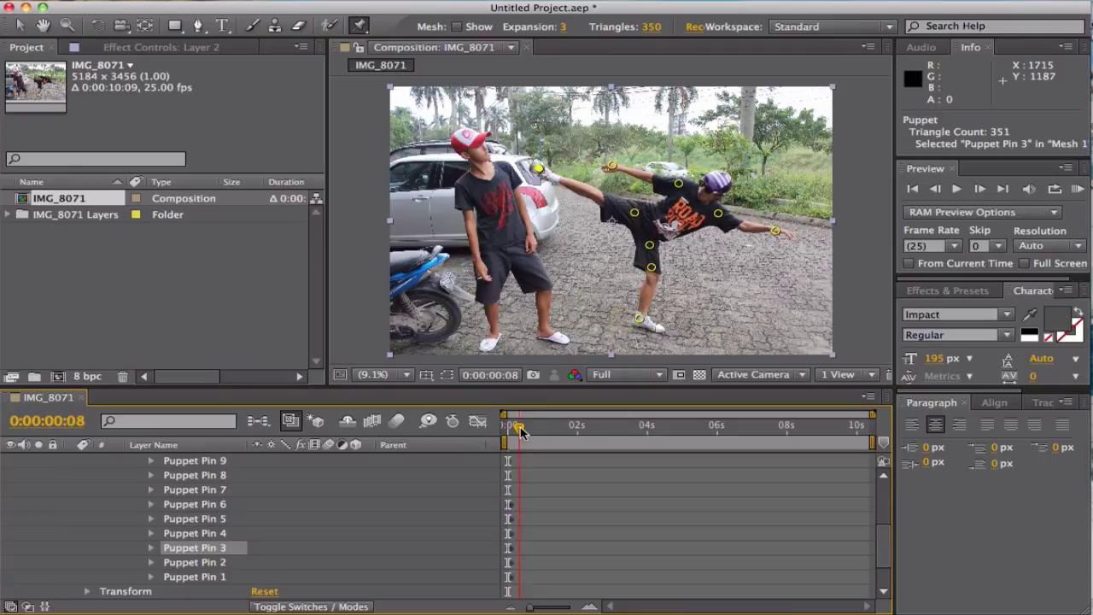
left_click_drag(521, 431, 516, 433)
Select Puppet Pins 1 through 9 and expand them all to reveal their Position keyframes
left_click(151, 504)
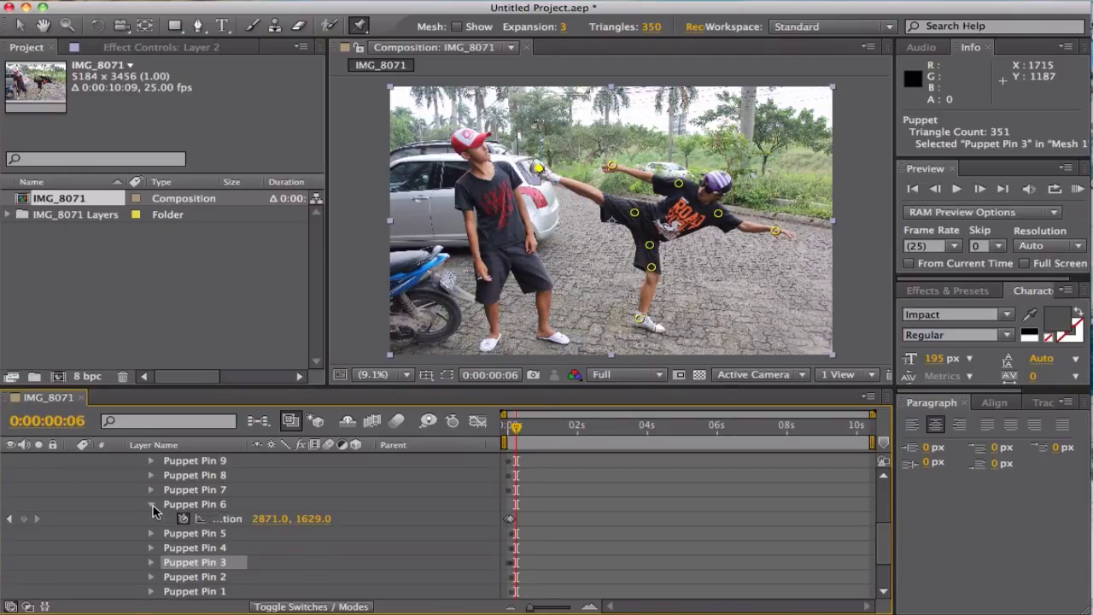
left_click(152, 506)
left_click(201, 576)
scroll(206, 536, "up", 2)
left_click(205, 483, "shift")
scroll(203, 492, "down", 1)
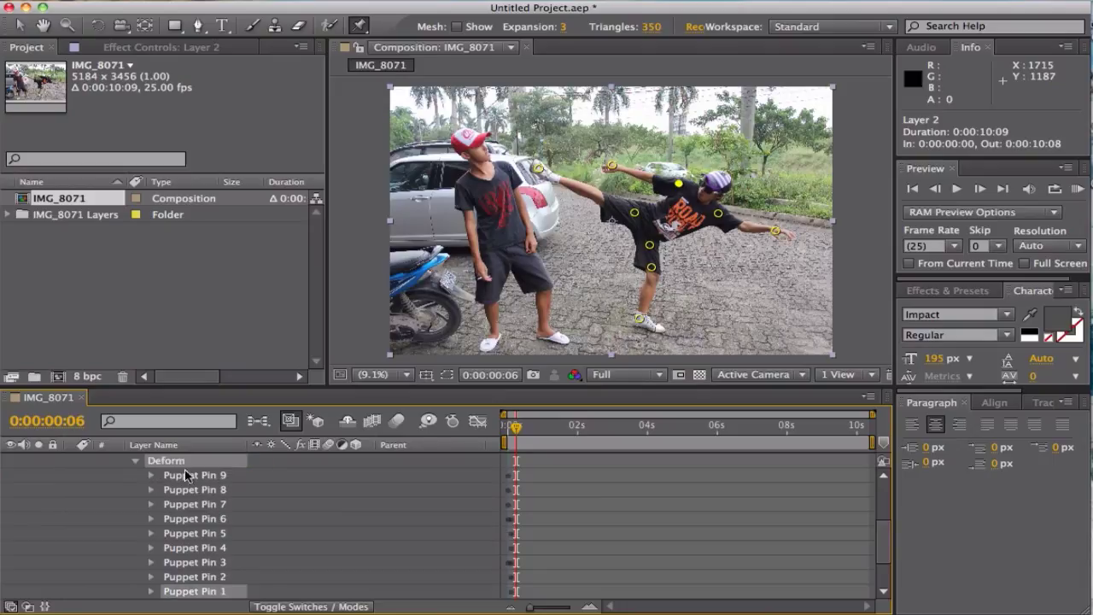
left_click(181, 475)
left_click(197, 591, "shift")
scroll(197, 589, "down", 1)
left_click(152, 577)
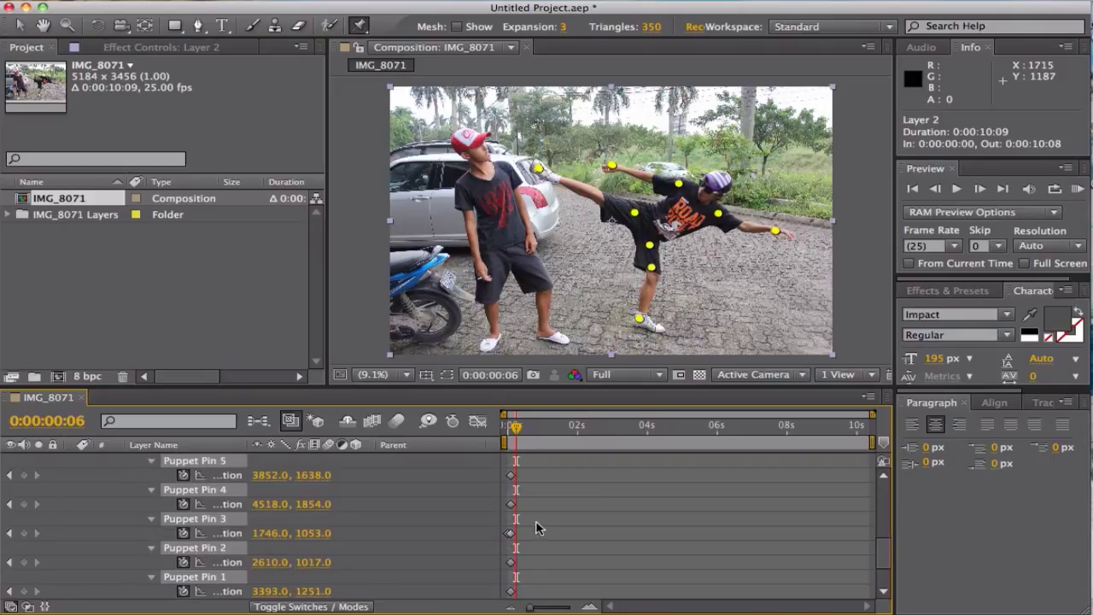
Select the 0:00:00:02 Position keyframes of Puppet Pins 1 to 6 and move them to about 2 seconds
left_click_drag(517, 434, 504, 433)
key("=")
key("=")
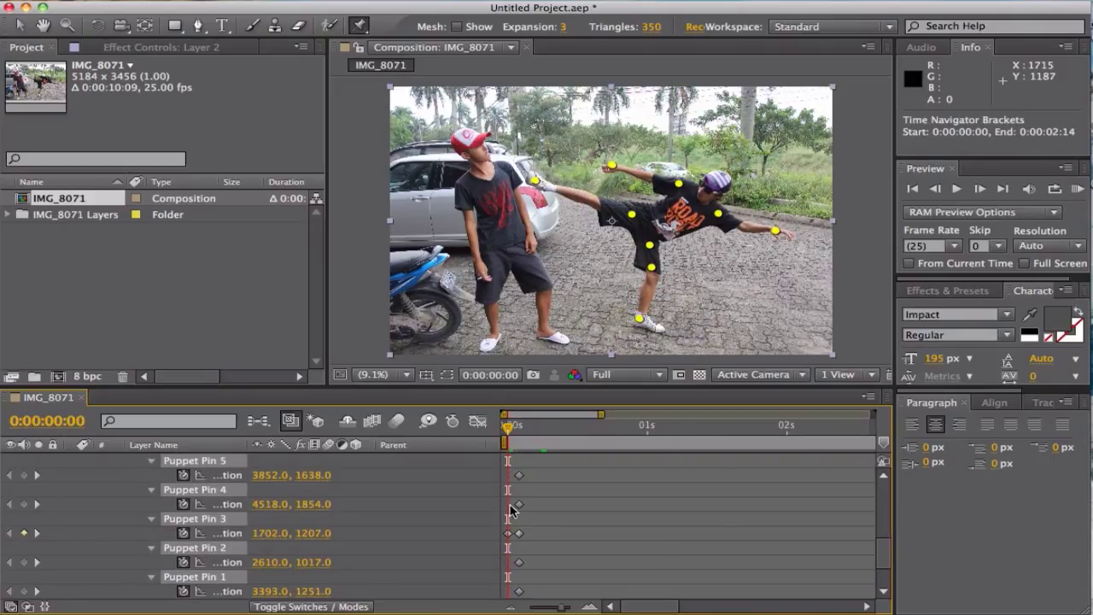
scroll(511, 504, "up", 3)
scroll(512, 502, "down", 3)
left_click_drag(547, 503, 813, 535)
key("-")
key("-")
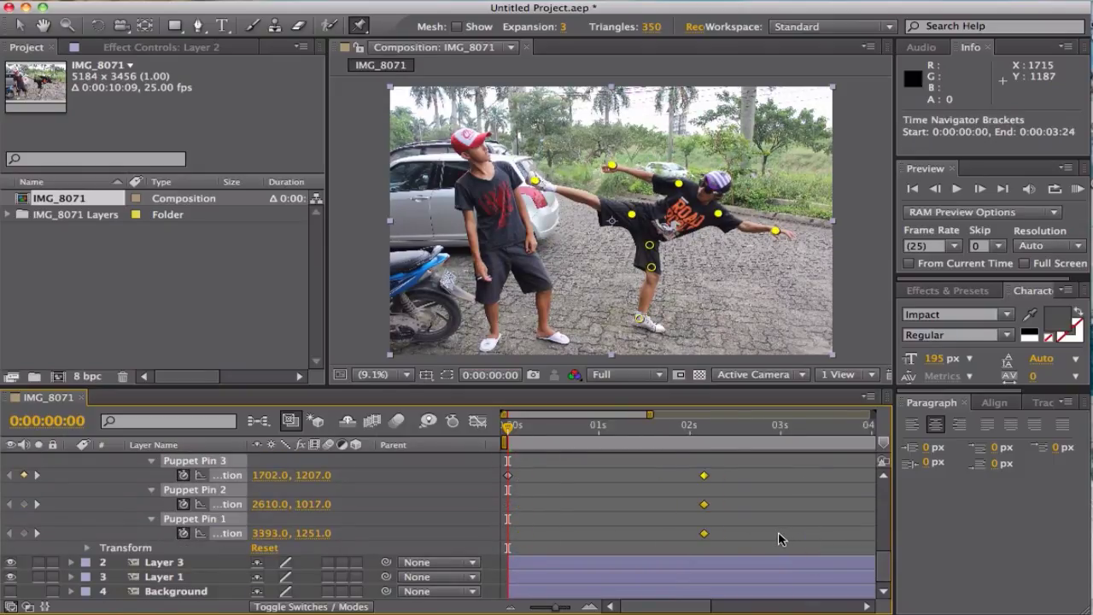
Enlarge the timeline area and move the selected Position keyframes of Puppet Pins 1 to 6 to 0:00:04:00
scroll(776, 537, "up", 2)
left_click_drag(704, 388, 705, 326)
scroll(723, 491, "up", 2)
left_click_drag(704, 447, 836, 450)
left_click_drag(527, 382, 841, 378)
key("-")
key("-")
left_click_drag(649, 372, 651, 374)
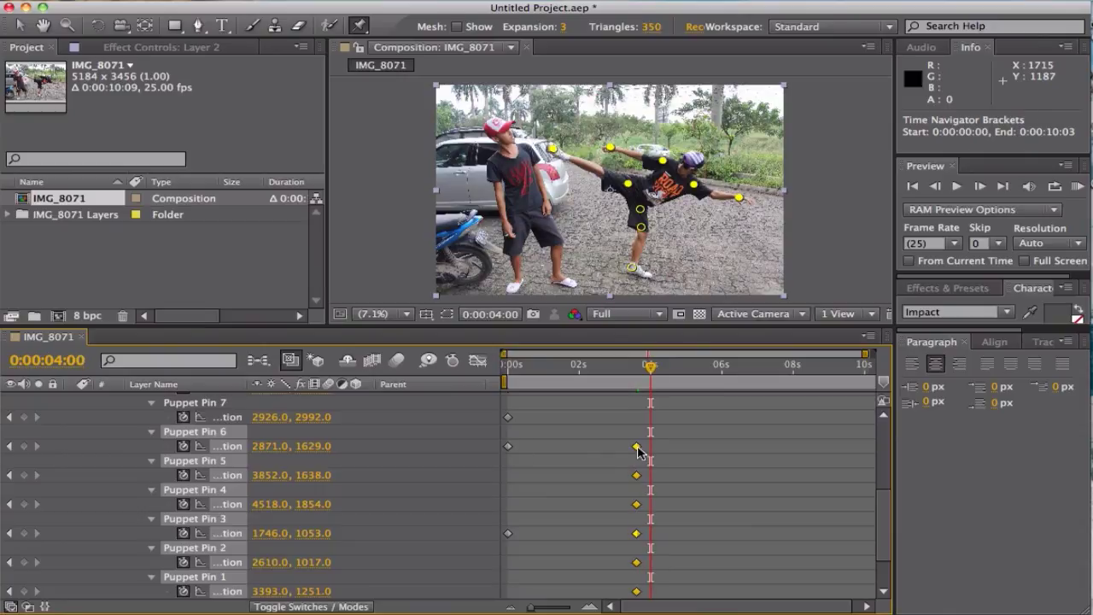
left_click_drag(636, 446, 651, 446)
Magnify the kicking man to 20% at 0:00:00:00, try nudging the pin on his rear hand, and undo the move
left_click_drag(519, 371, 495, 388)
key("z")
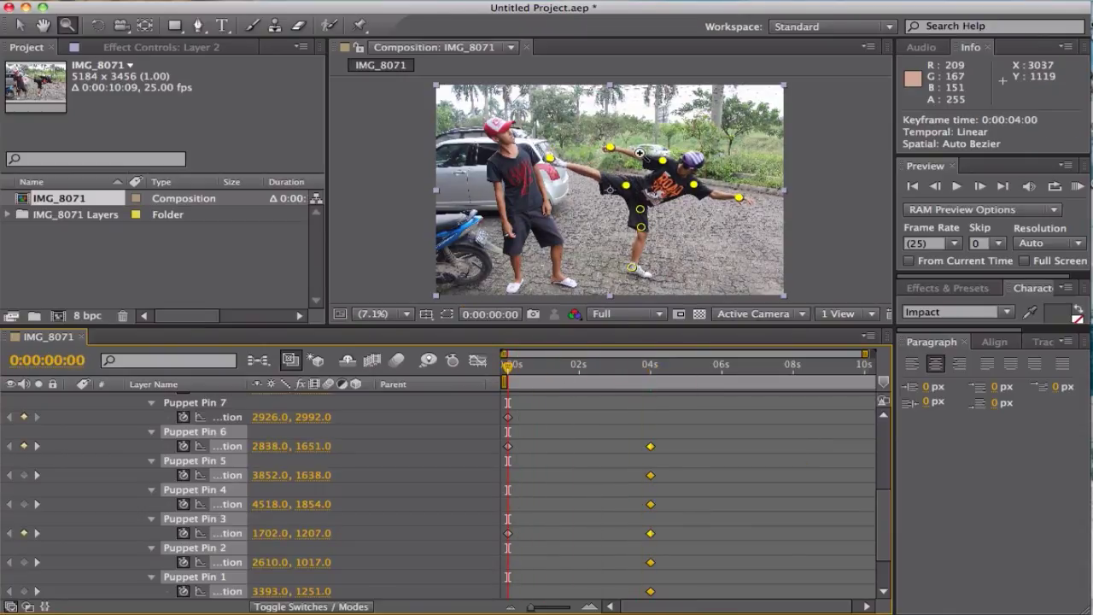
left_click(717, 205)
left_click(359, 25)
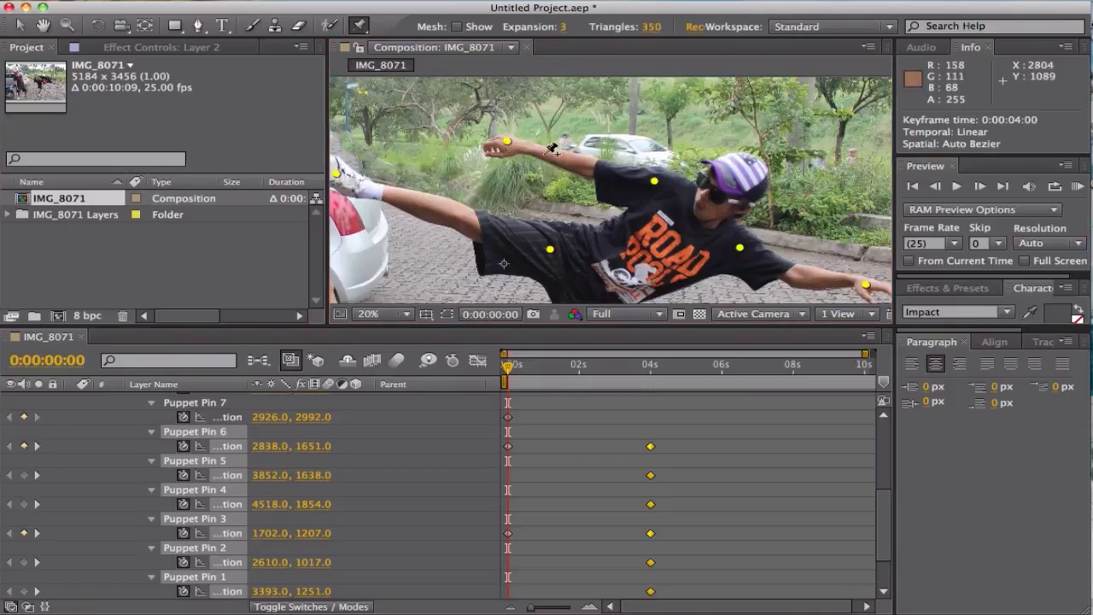
left_click_drag(508, 143, 508, 145)
key("super+z")
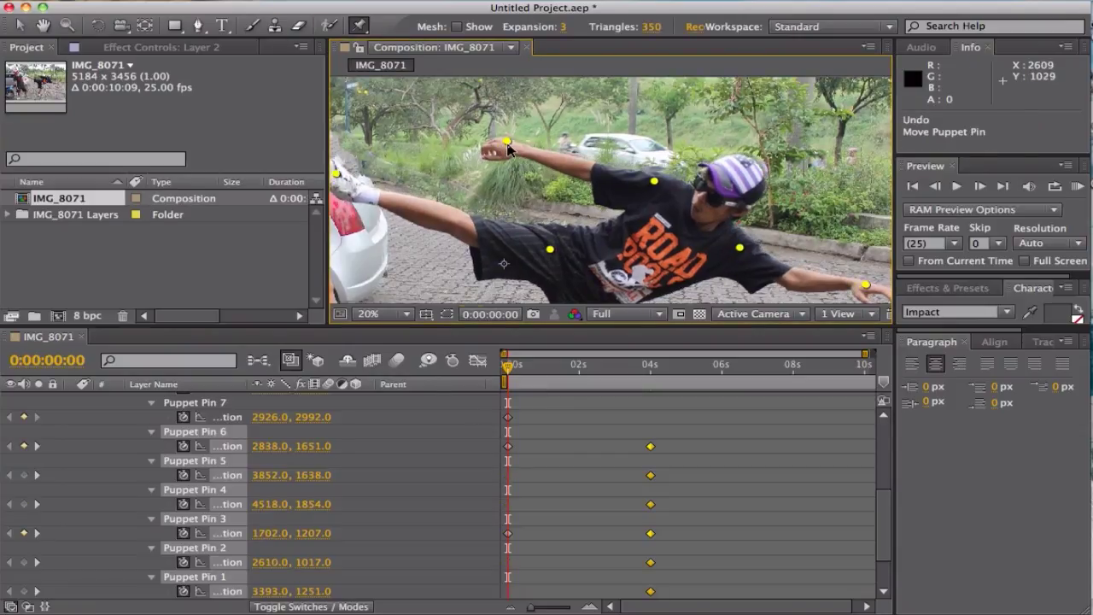
Collapse all the expanded Puppet Pins under Deform of Layer 2
left_click(165, 416)
left_click(201, 403)
left_click(195, 576)
scroll(193, 555, "up", 10)
left_click(175, 530, "shift")
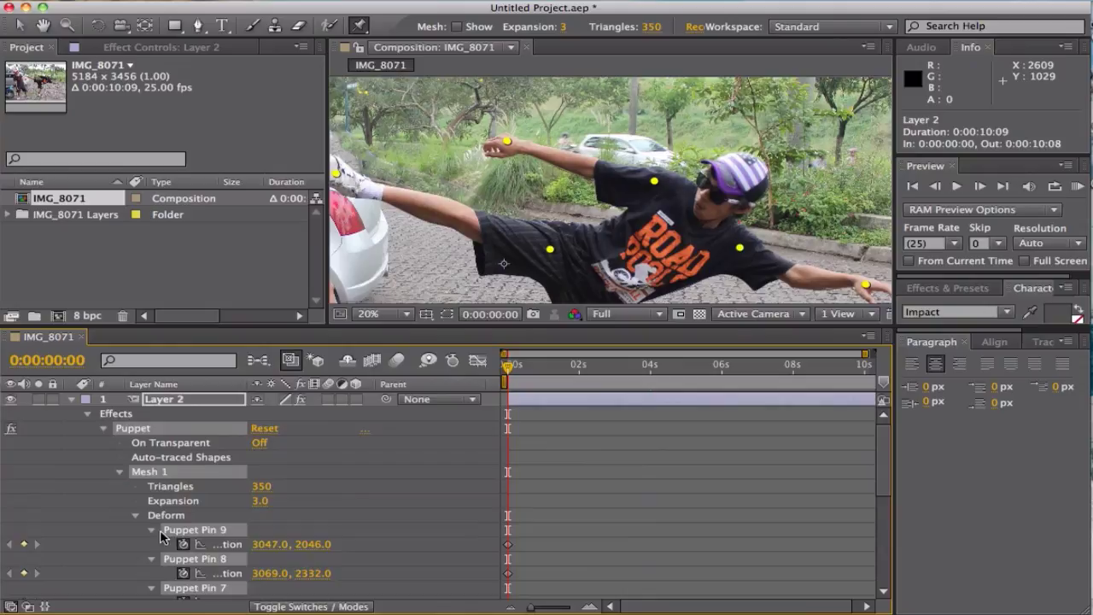
left_click(152, 530)
At 0:00:00:00, raise the kicking man's rear hand pin to about 2635, 922 and preview the motion up to about 4 seconds
left_click(507, 143)
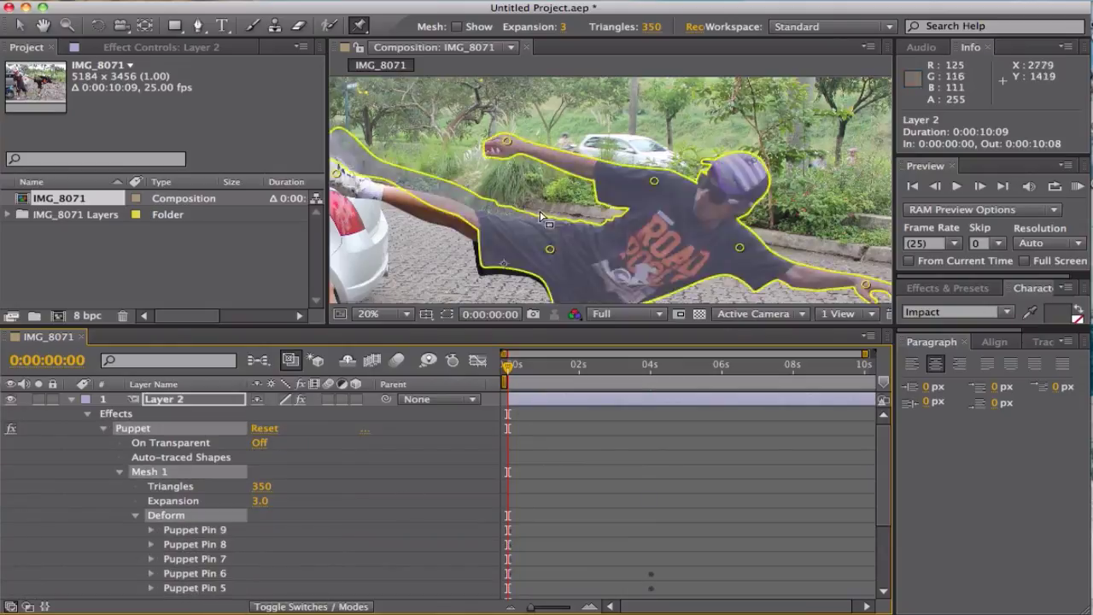
mouse_move(508, 144)
left_mouse_down()
mouse_move(501, 155)
mouse_move(512, 126)
left_mouse_up()
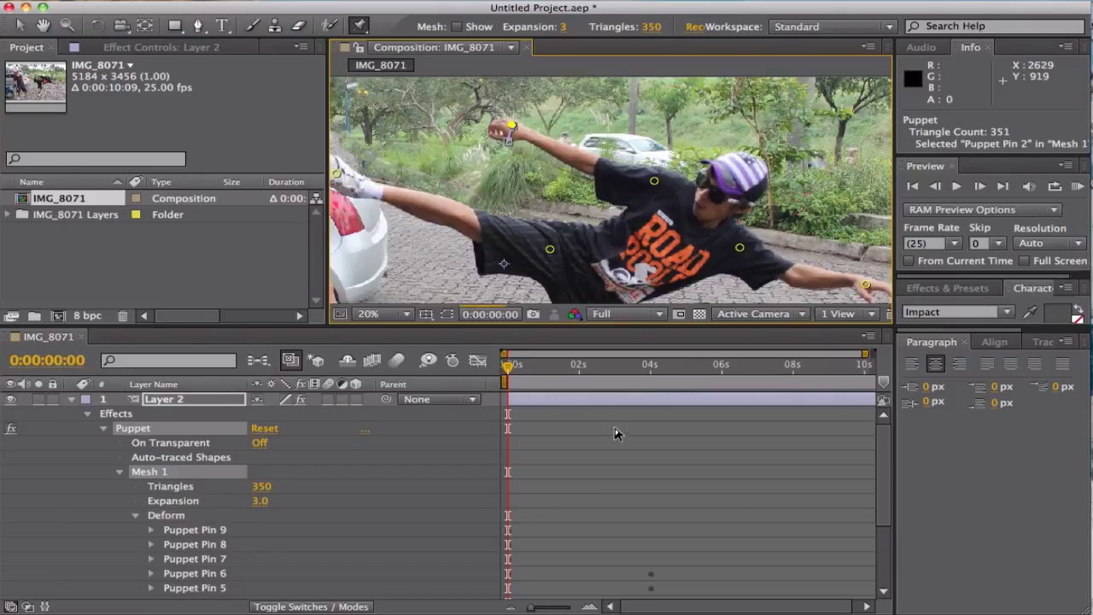
scroll(541, 481, "down", 6)
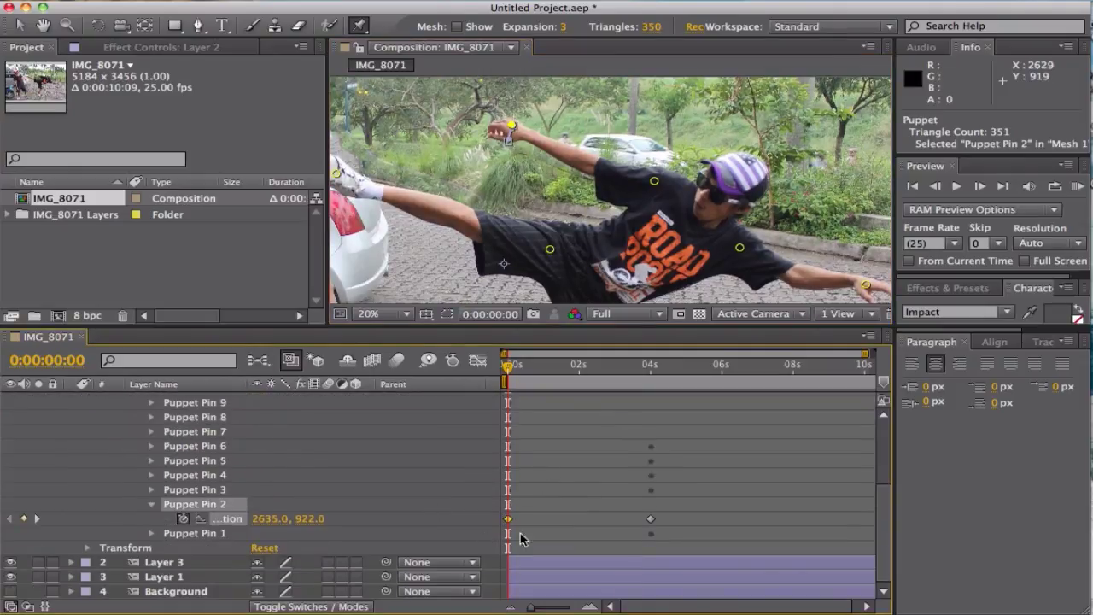
left_click(650, 518)
left_click_drag(525, 367, 649, 375)
At 0:00:00:00, lower the pin on the kicking man's front hand and preview the arm's motion
key("space")
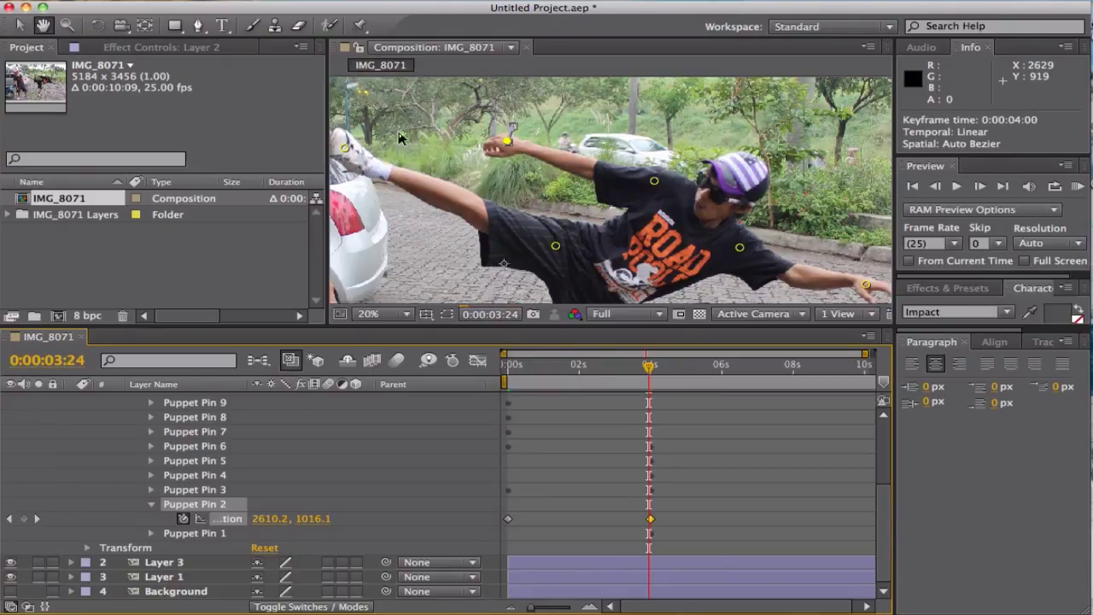
key("space")
left_click_drag(709, 220, 595, 194)
scroll(733, 263, "up", 4)
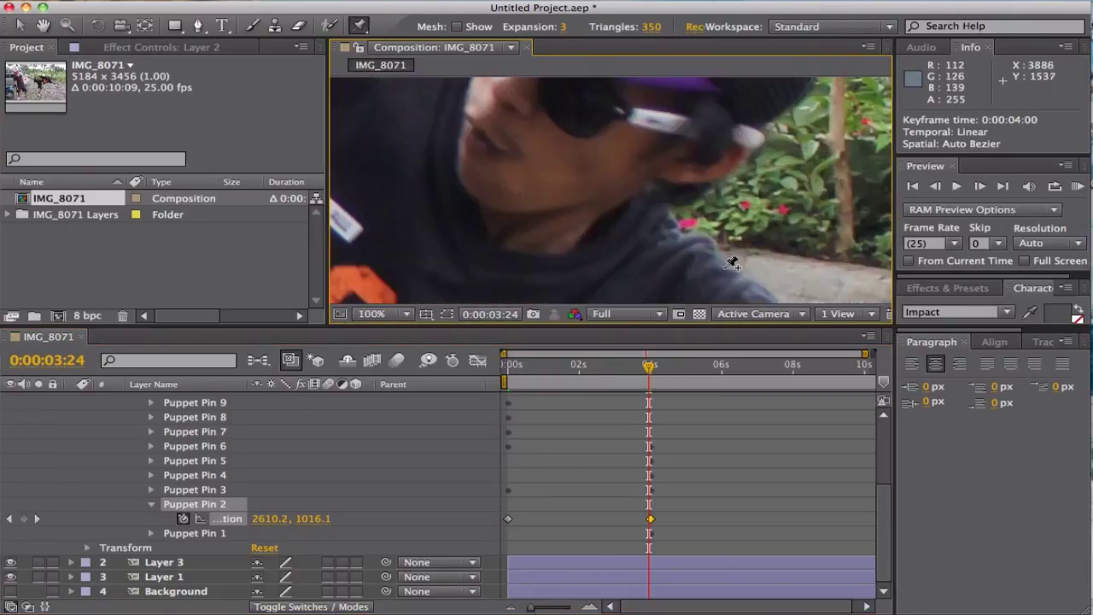
scroll(735, 263, "down", 3)
key("space")
left_click_drag(764, 275, 719, 240)
left_click(651, 372)
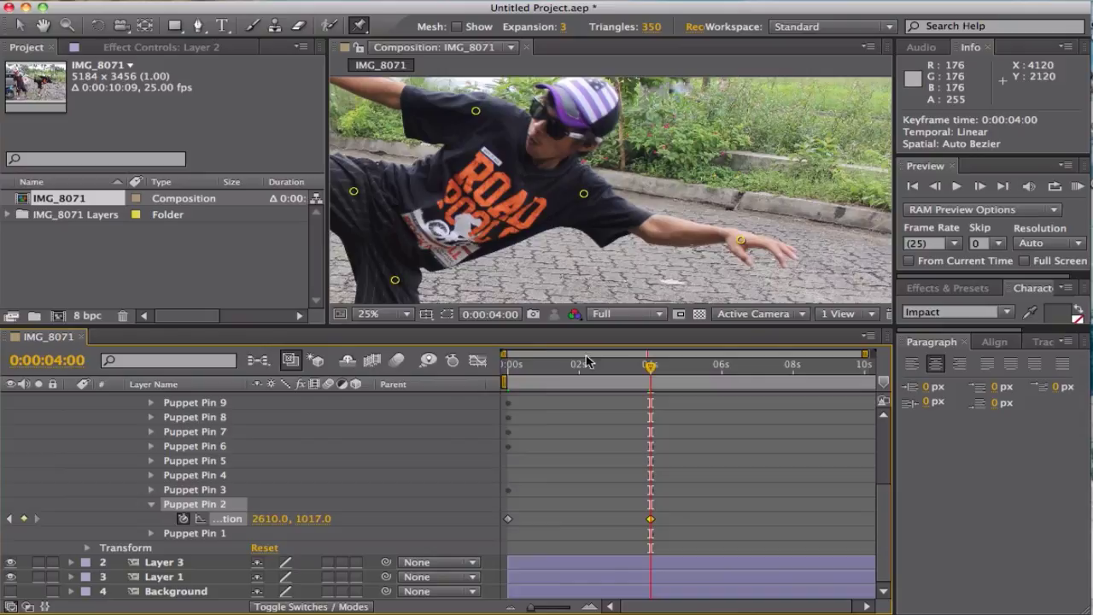
left_click_drag(650, 374, 508, 369)
left_click_drag(741, 243, 744, 241)
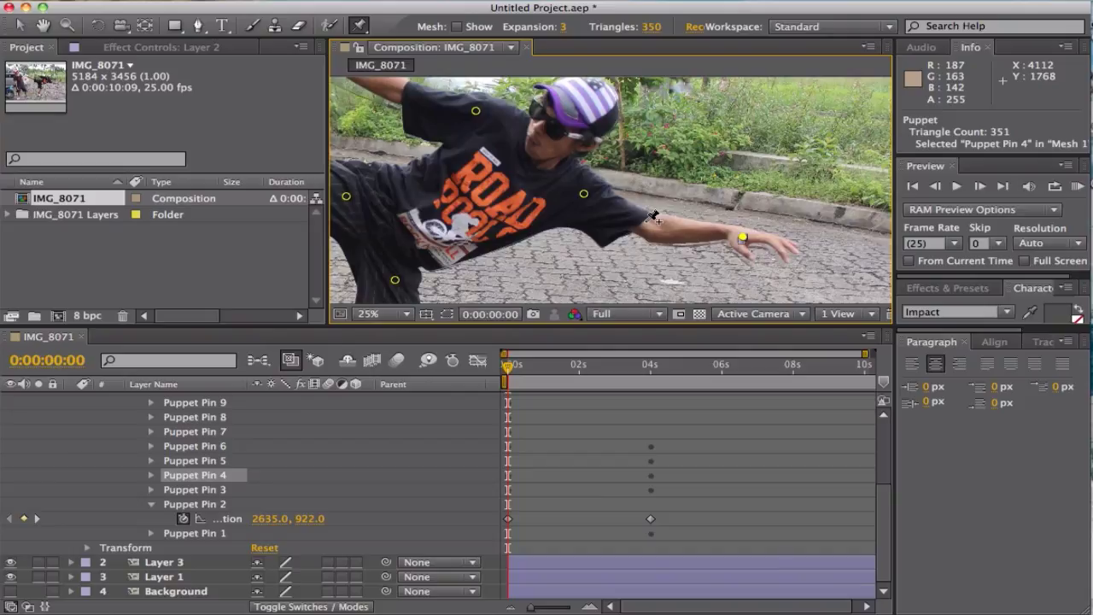
left_click_drag(743, 237, 737, 258)
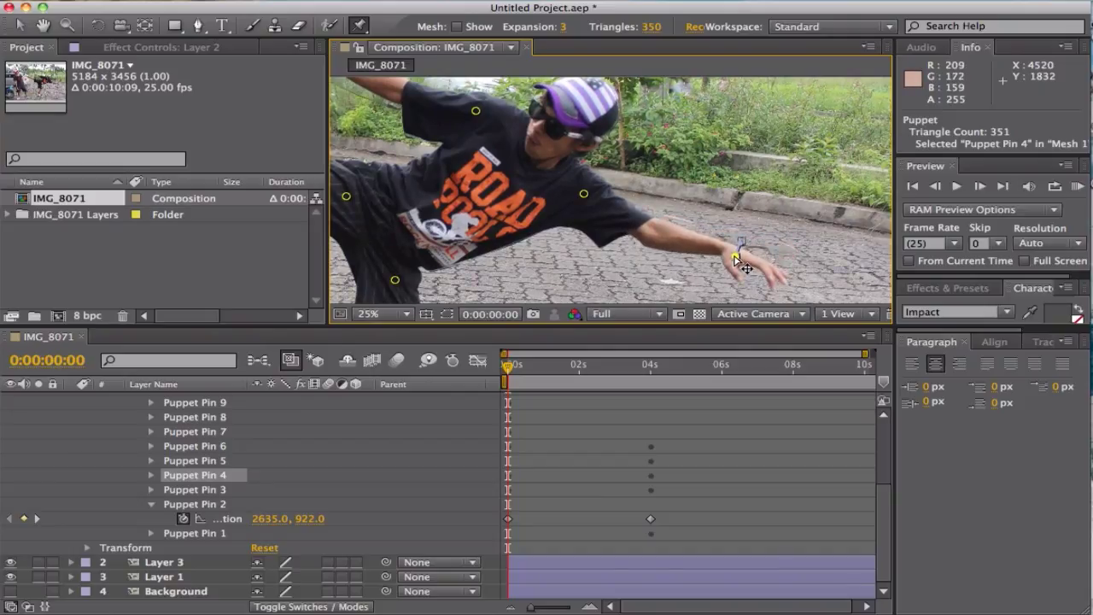
left_click_drag(507, 365, 603, 376)
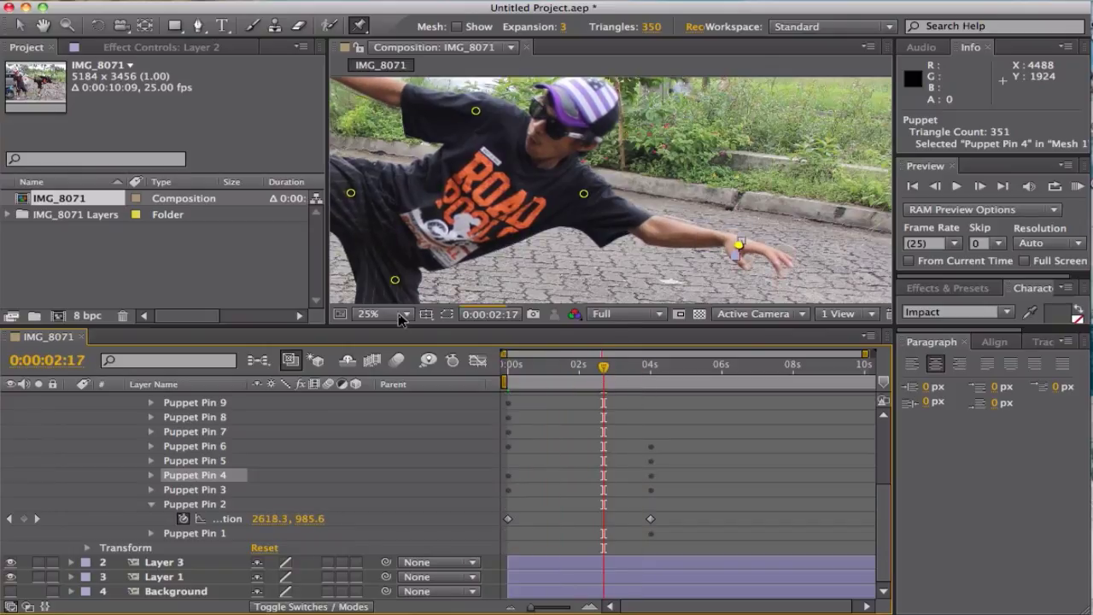
Fit the whole composition in view, preview the kick, and collapse Layer 2
left_click(402, 315)
left_click(418, 329)
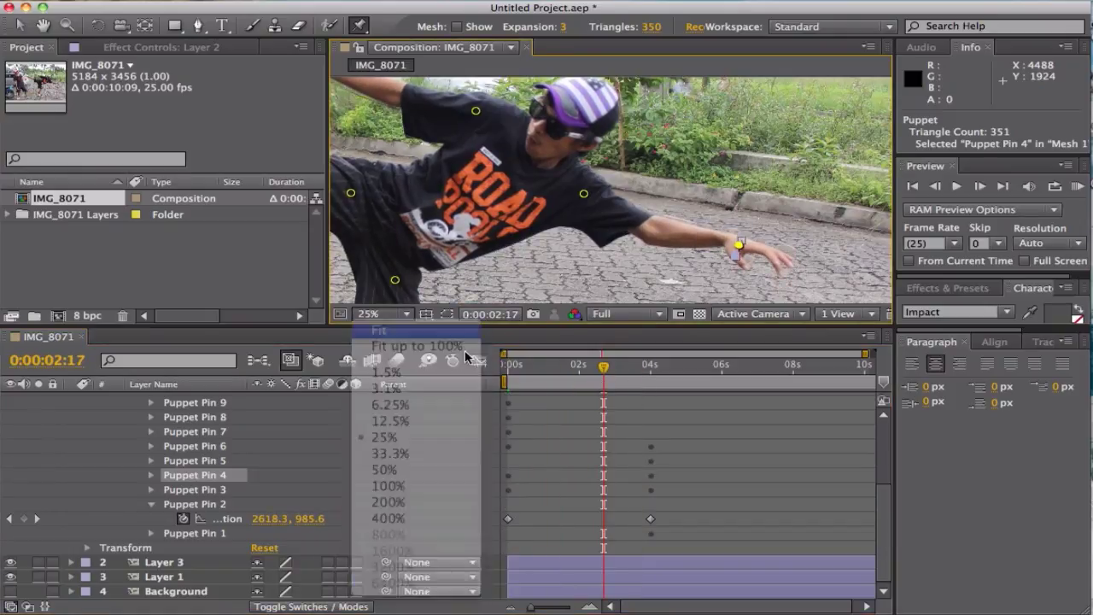
left_click_drag(520, 368, 612, 369)
left_click(323, 430)
scroll(205, 427, "up", 5)
left_click(71, 407)
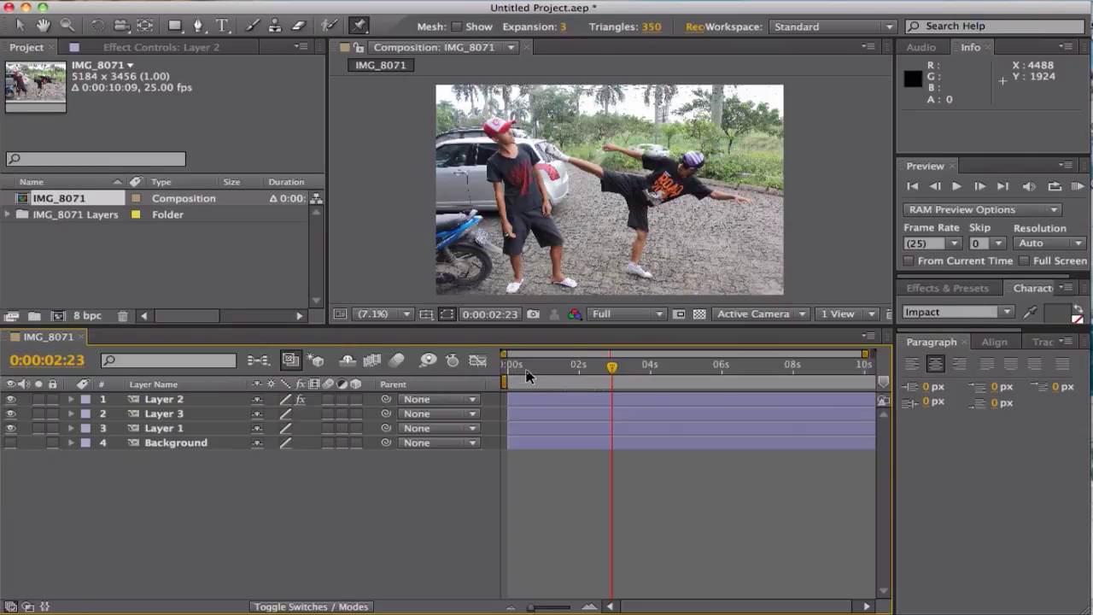
At 0:00:00:00, add Puppet pins to Layer 3 on the standing man's waist, head and both knees
left_click_drag(528, 375, 505, 378)
left_click(518, 150)
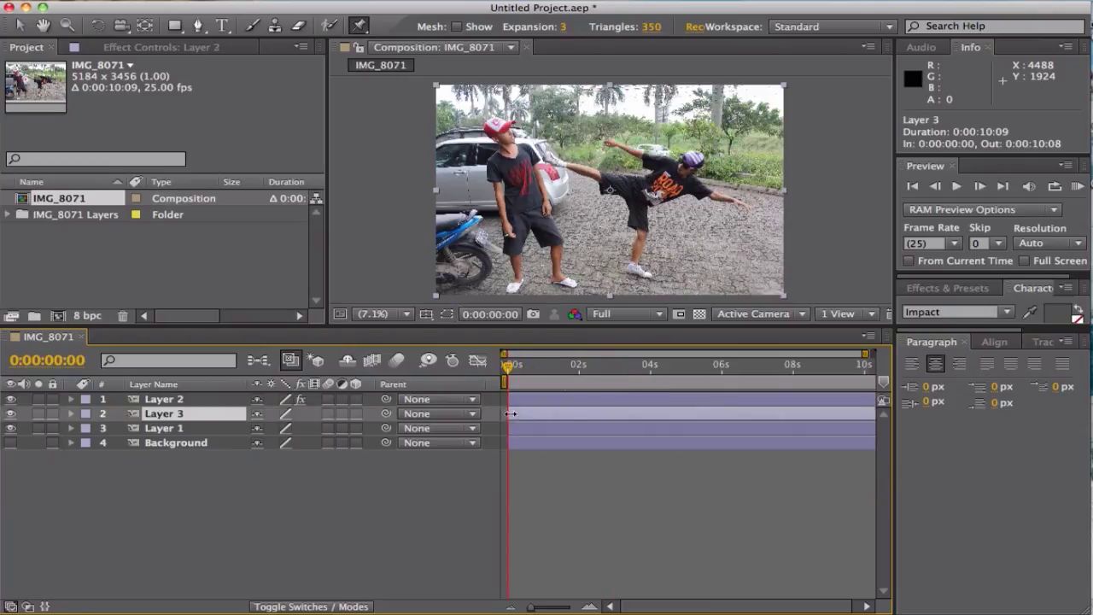
left_click(521, 163)
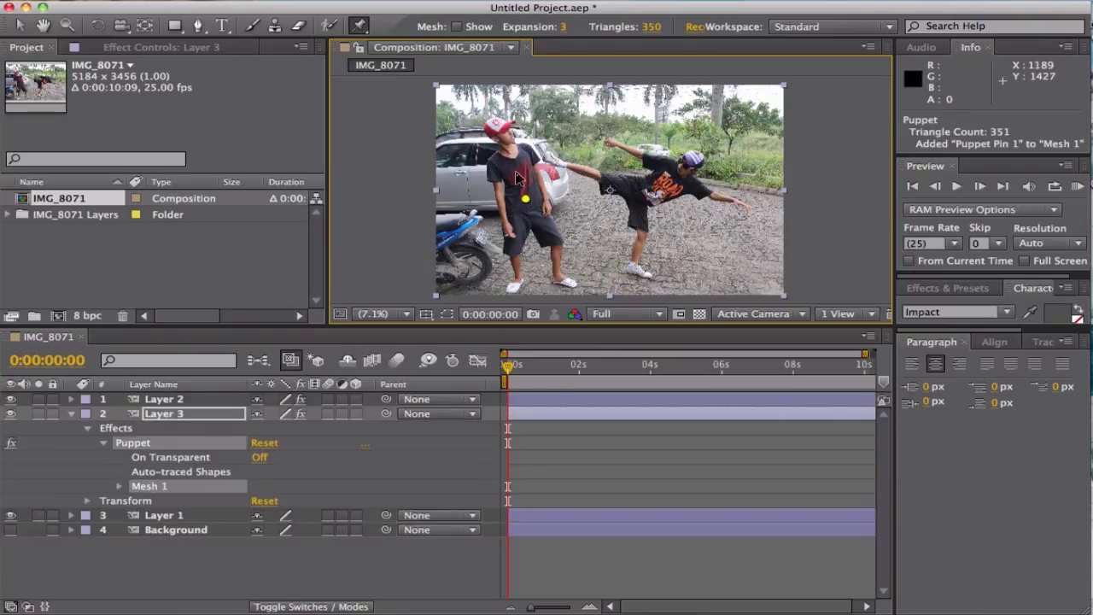
left_click(496, 128)
left_click_drag(496, 128, 486, 129)
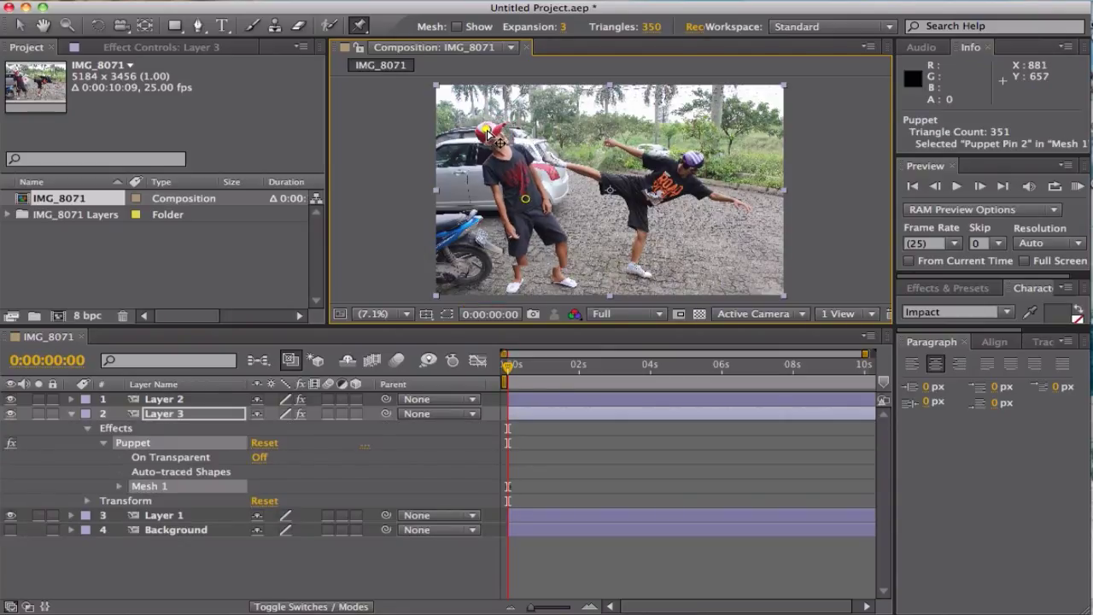
key("super+z")
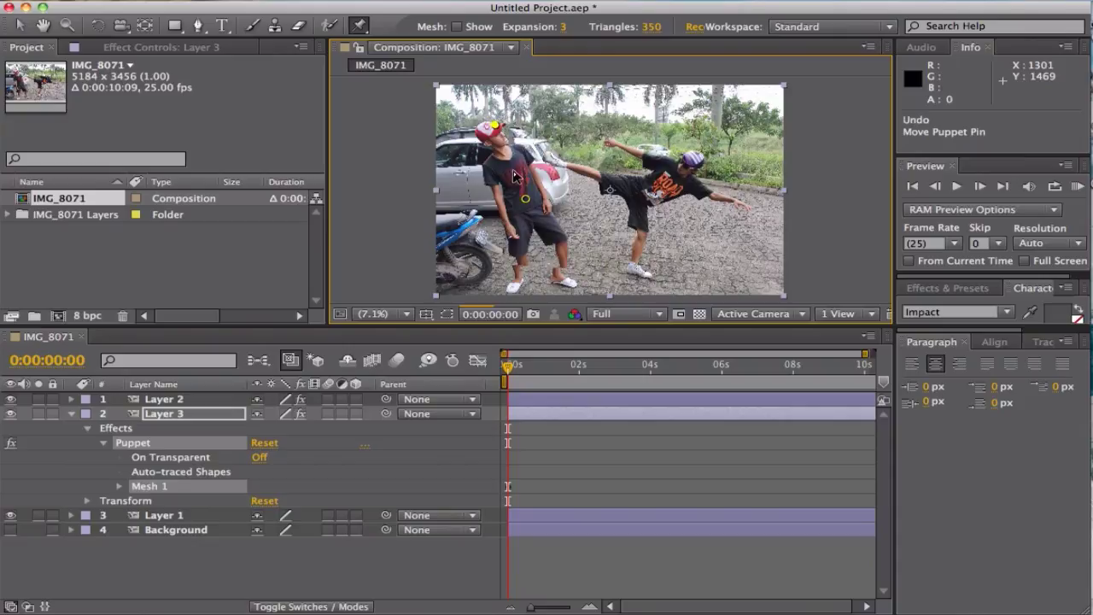
left_click(514, 252)
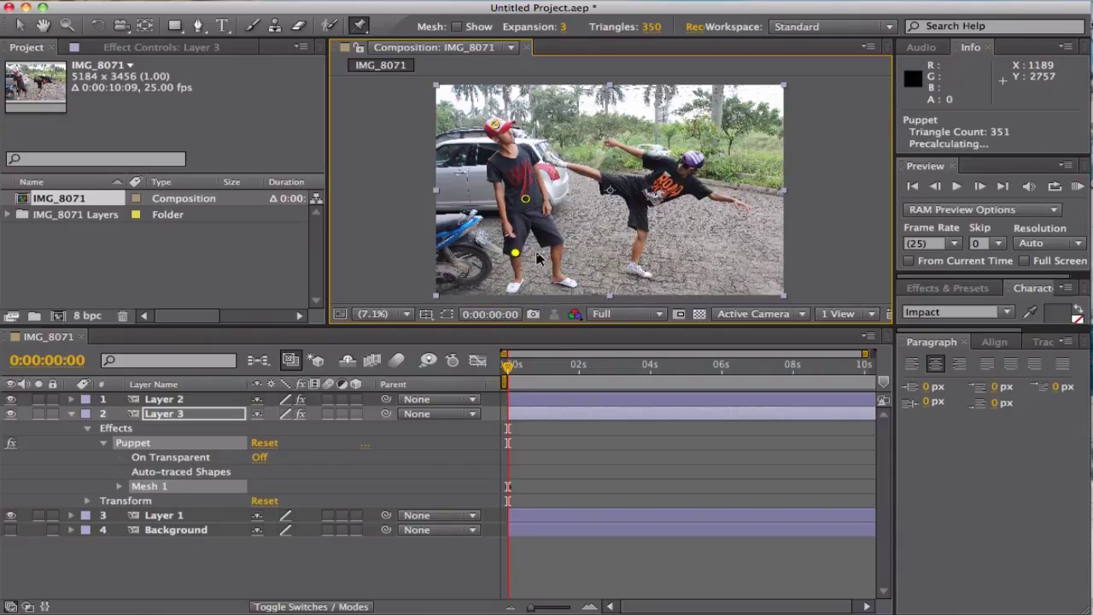
left_click(556, 243)
left_click(495, 128)
left_click_drag(493, 126, 483, 129)
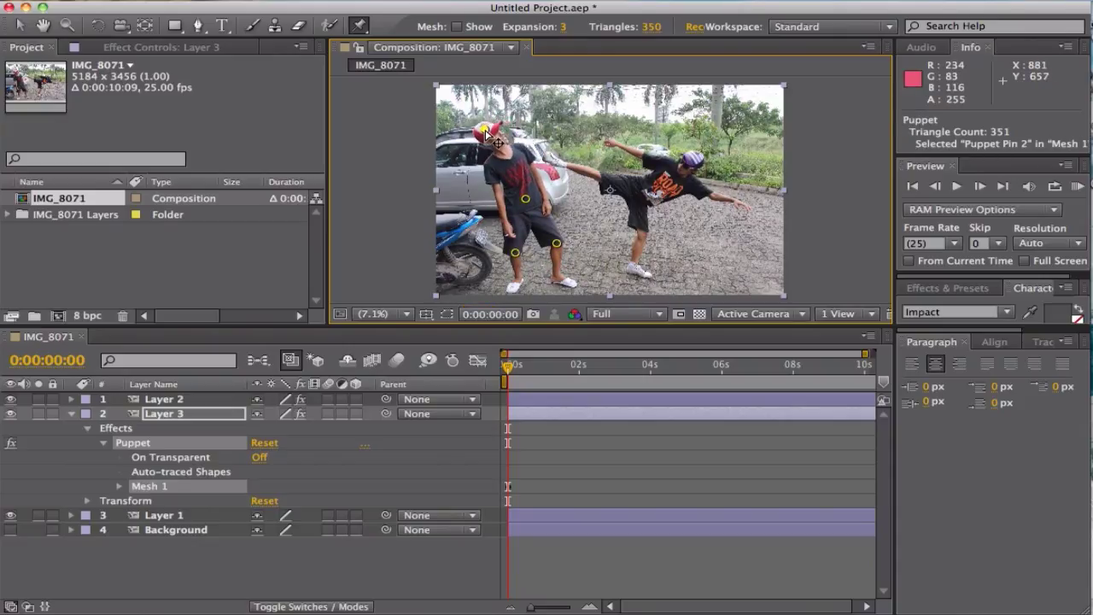
left_click_drag(527, 200, 523, 201)
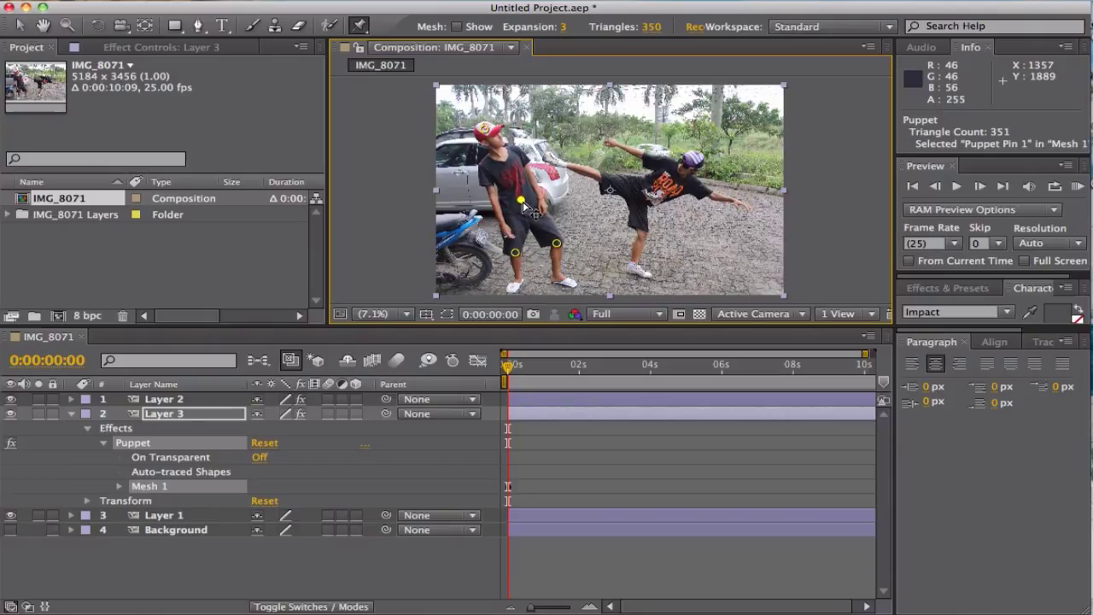
key("super+z")
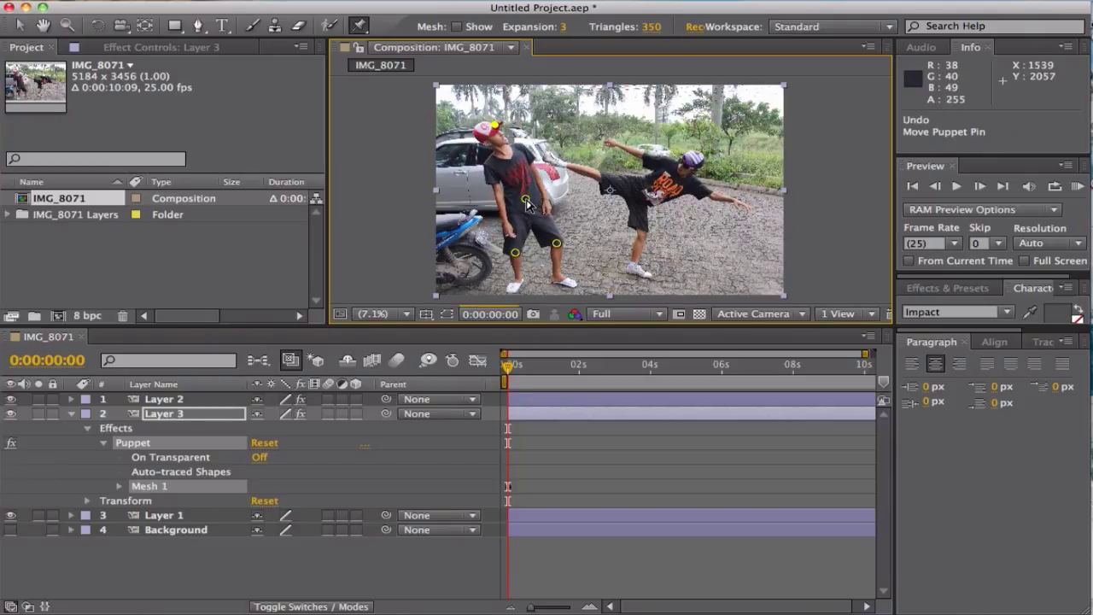
Expand Mesh 1 of Layer 3 and replace the waist pin with one on the man's hip nearest the kicker
left_click(119, 486)
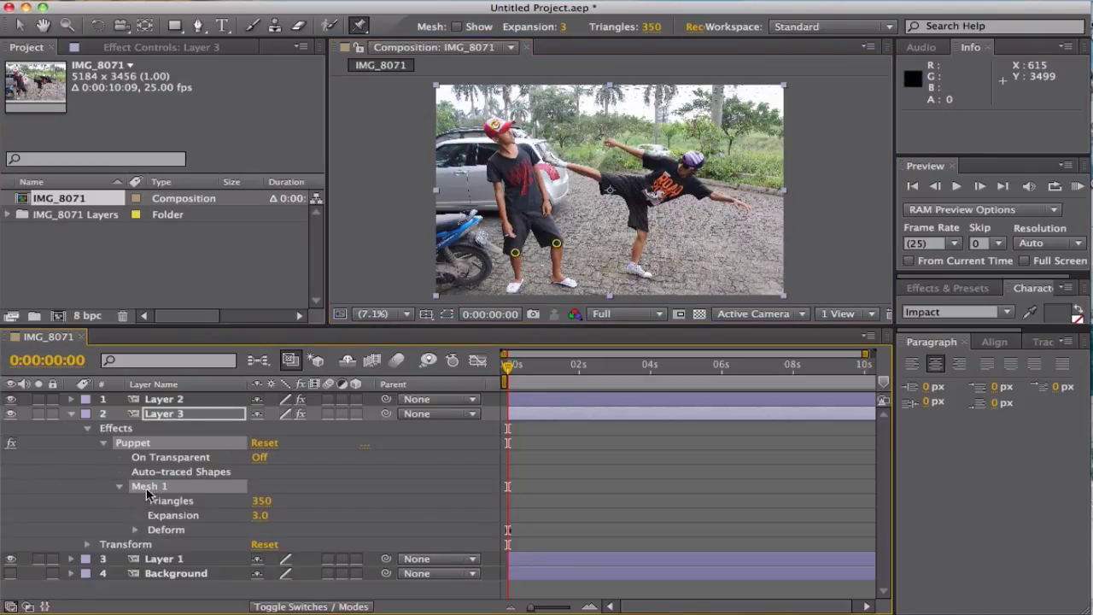
left_click(540, 213)
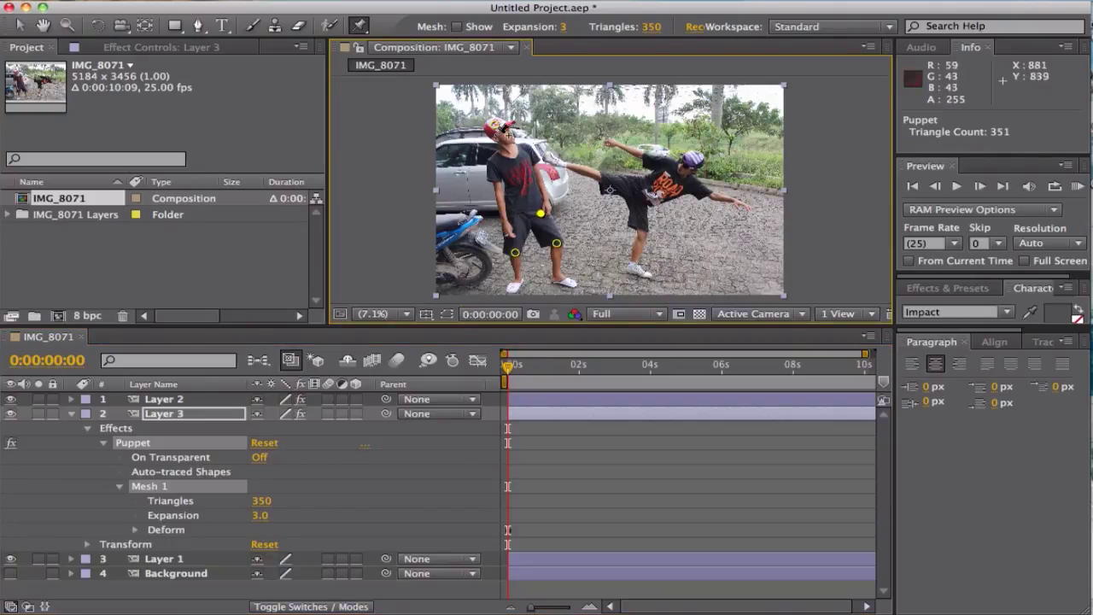
left_click(488, 130)
left_click_drag(490, 132, 495, 127)
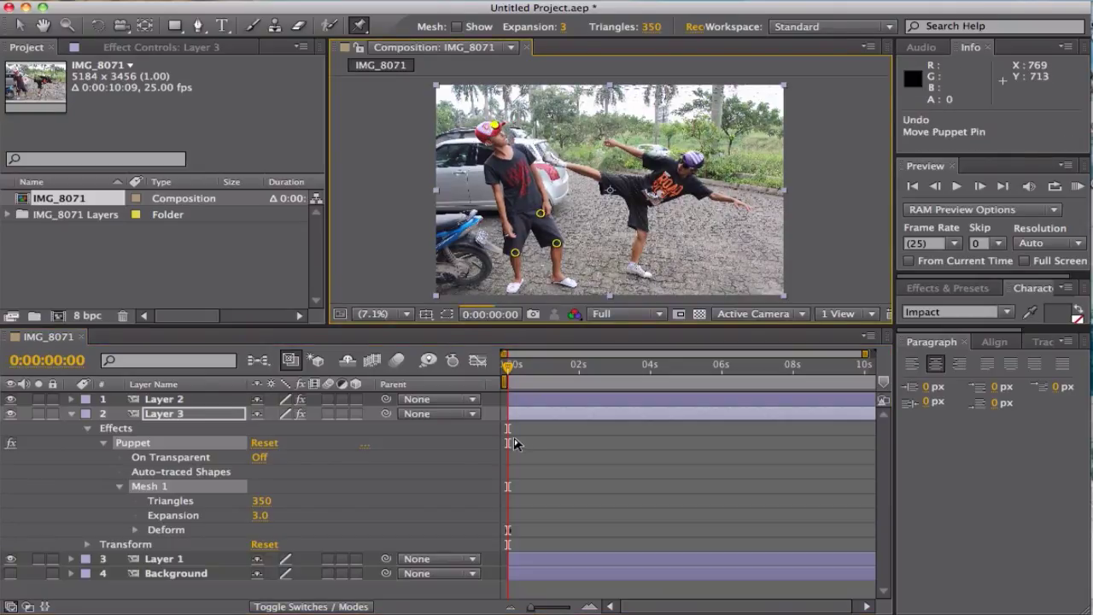
key("super+z")
key("super+z")
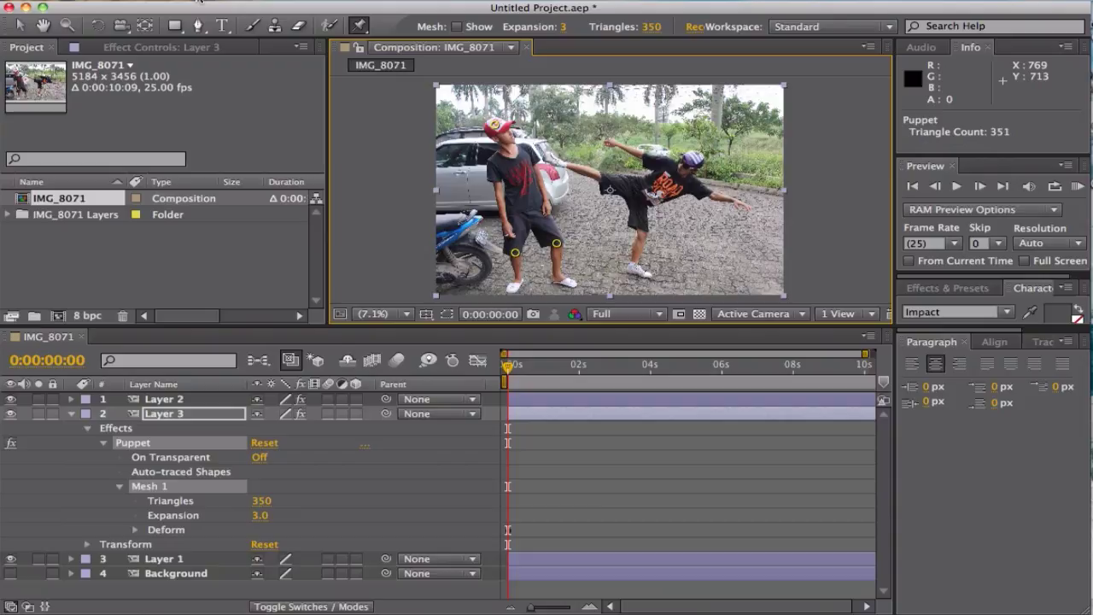
left_click(198, 2)
left_click(244, 28)
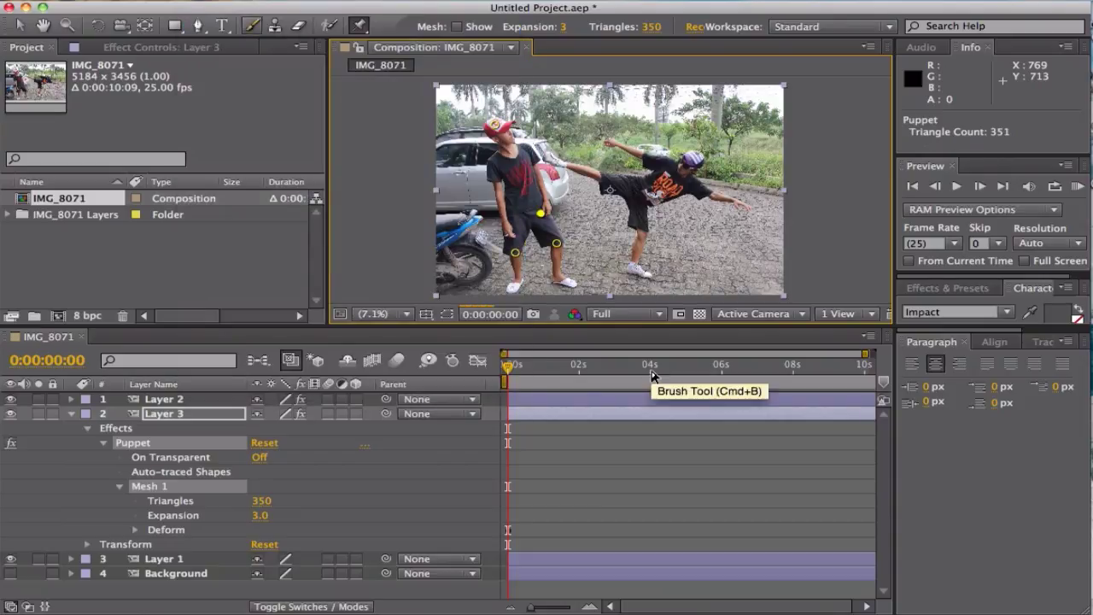
At 0:00:04:00, shift the standing man's head and hip pins away from the kicker and preview his motion
left_click_drag(653, 370, 650, 370)
left_click(488, 129)
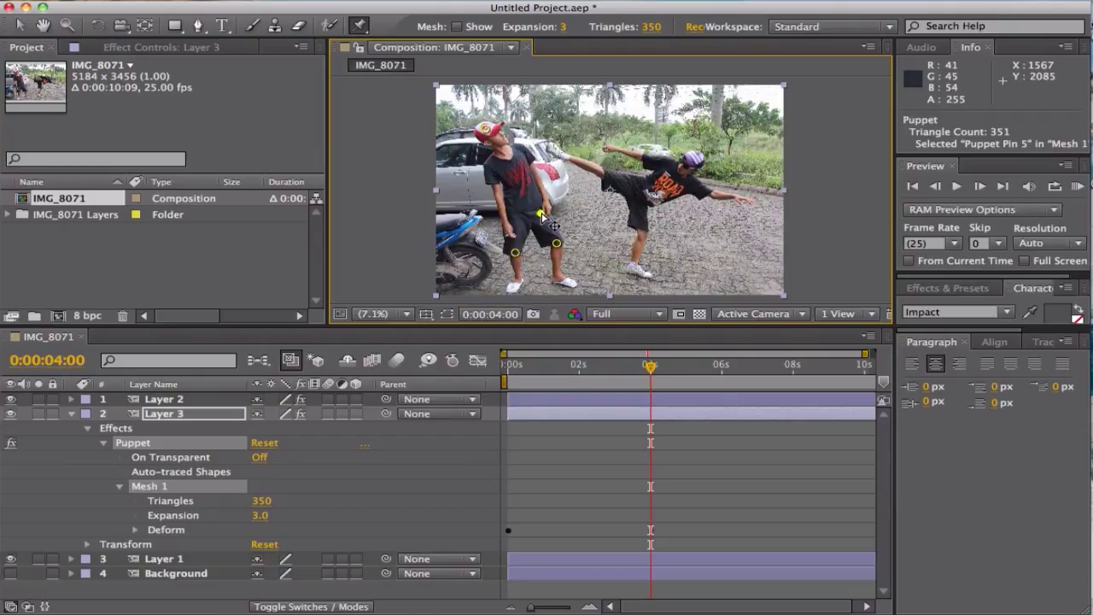
left_click_drag(510, 366, 639, 374)
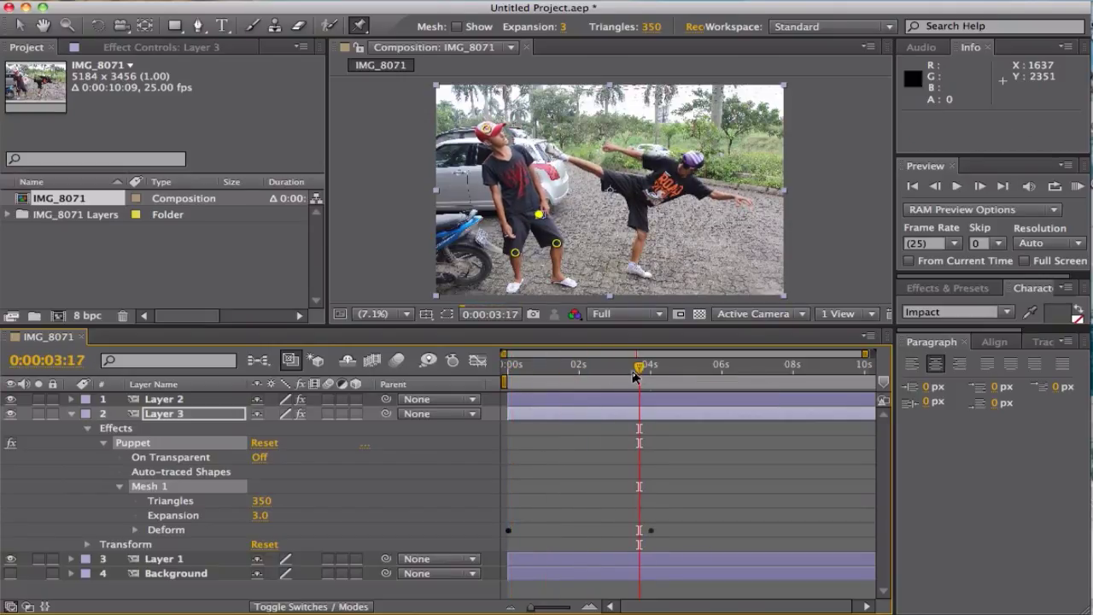